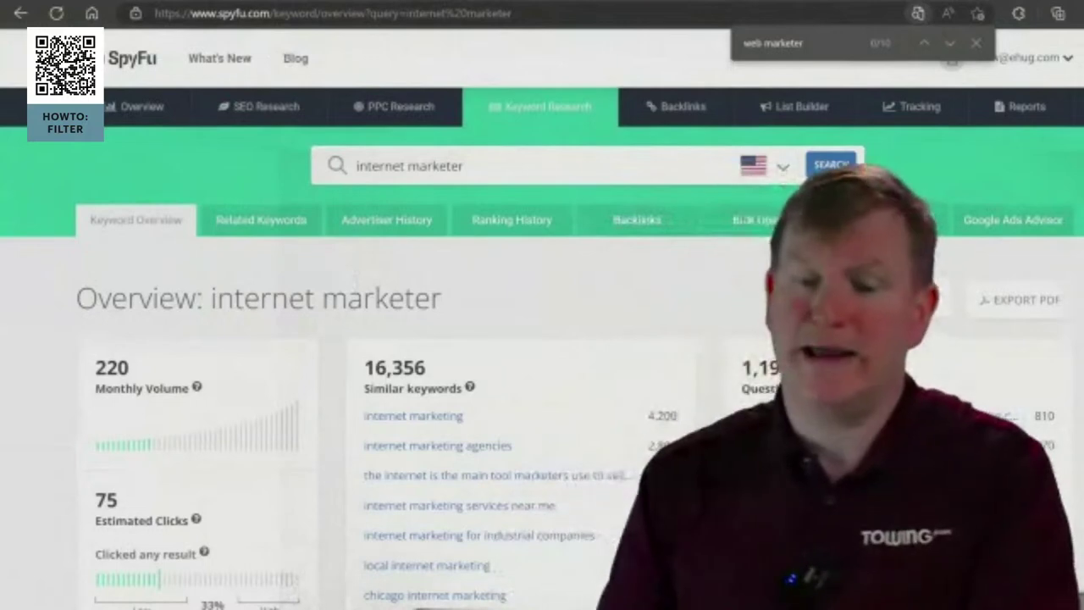
Check the expired domains list, then go back to the SpyFu keyword overview for "web marketer".
left_click(372, 2)
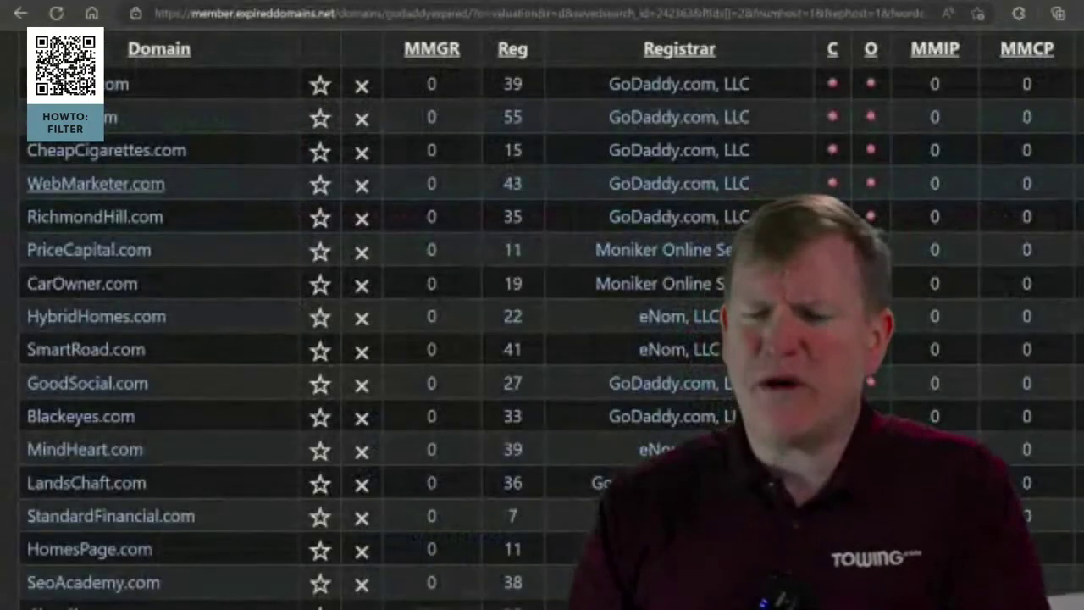
key("ctrl+Tab")
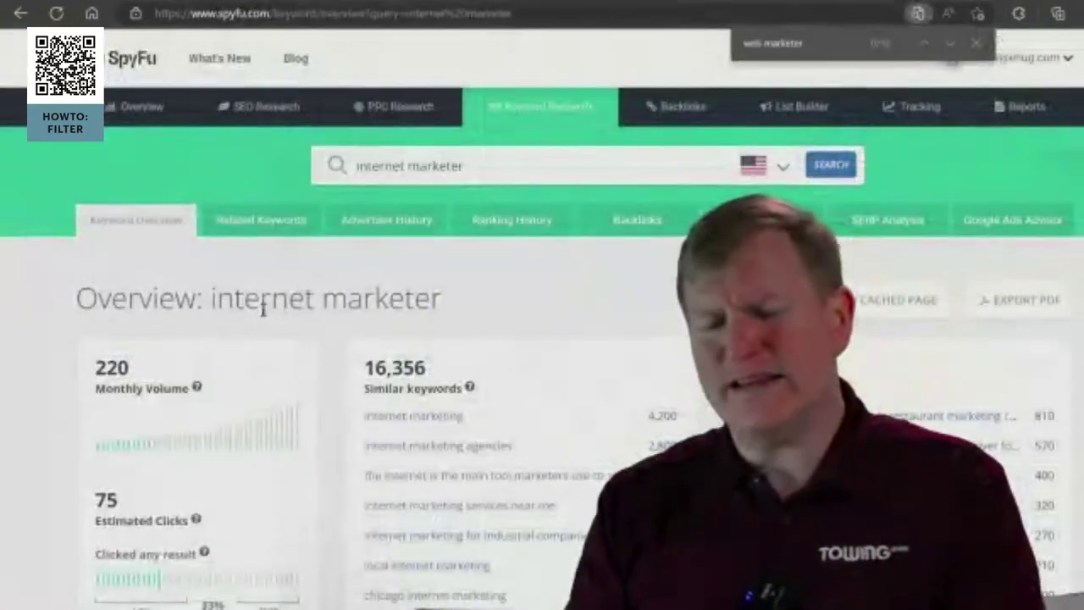
key("alt+Left")
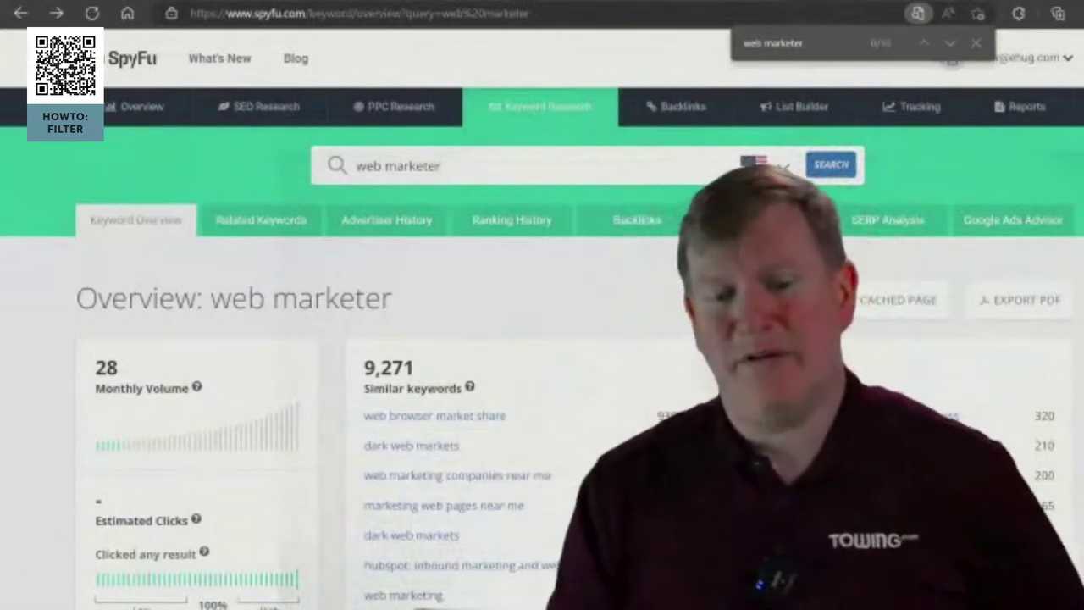
Look up the SpyFu keyword overview for "web marketeer".
left_click(362, 11)
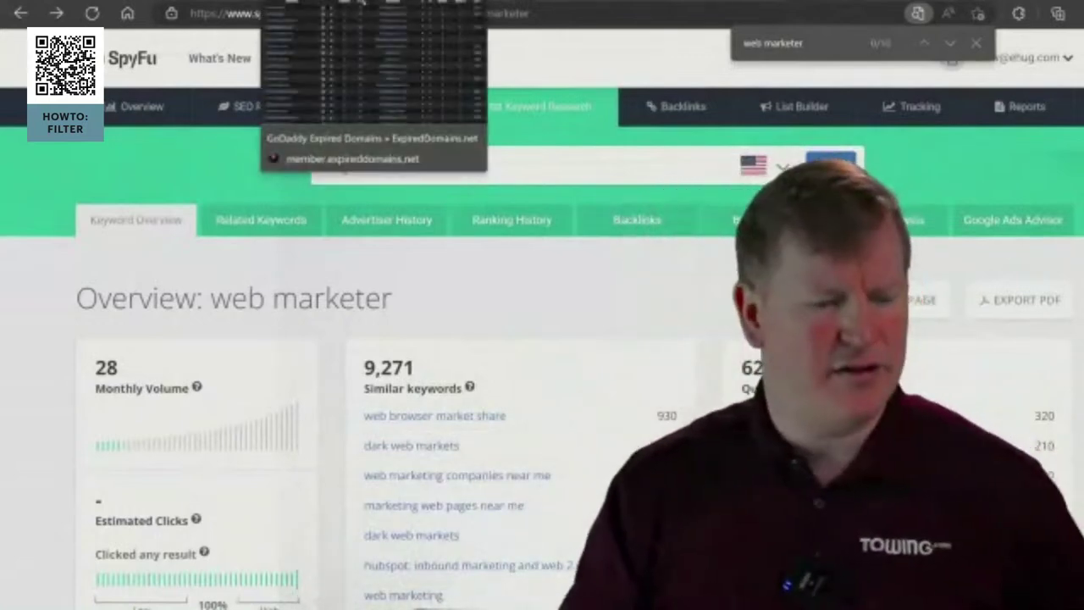
key("Down")
key("Return")
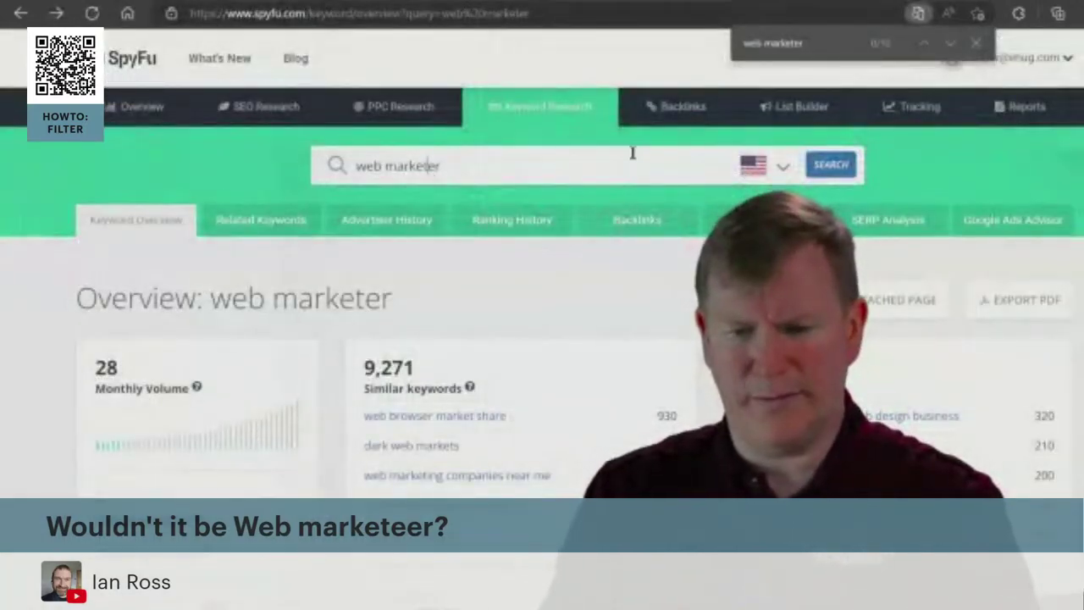
key("Return")
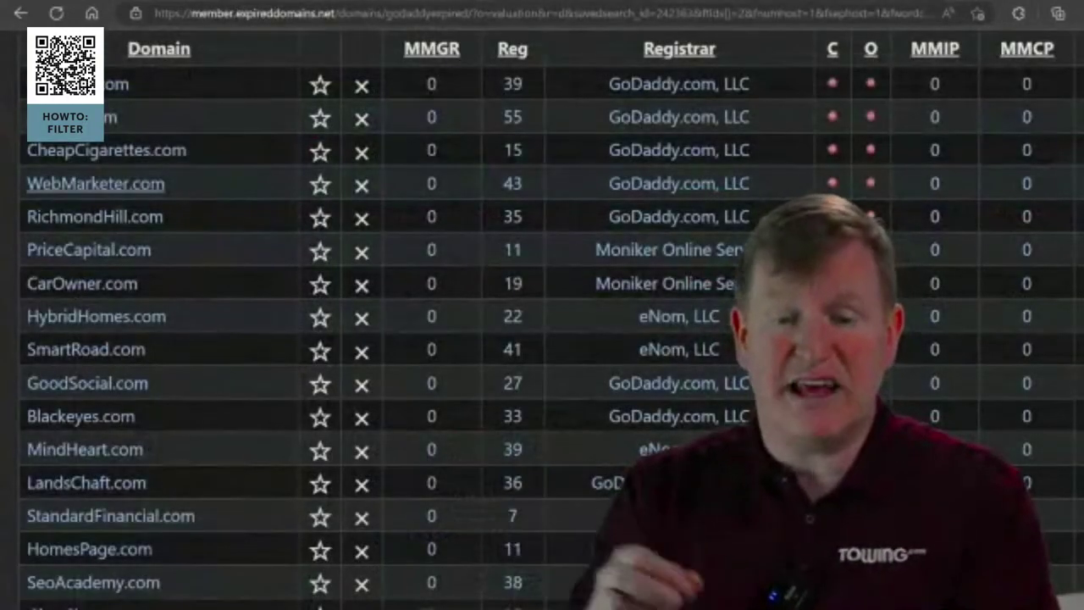
Open the GoDaddy auction page for CarOwner.com from the expired domains list.
key("ctrl+plus")
scroll(542, 338, "up", 3)
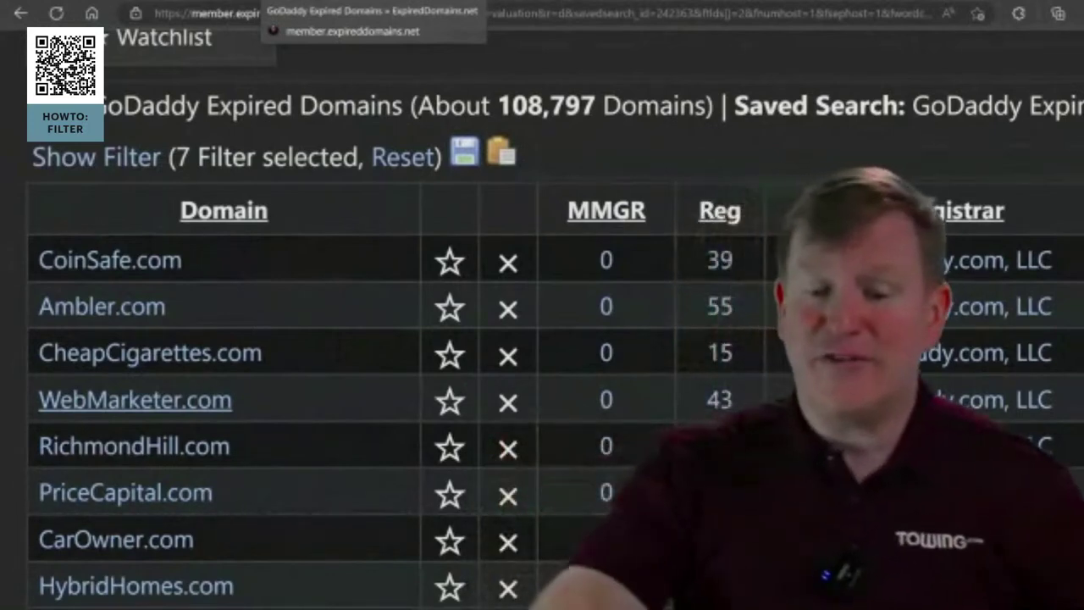
key("ctrl+minus")
key("ctrl+minus")
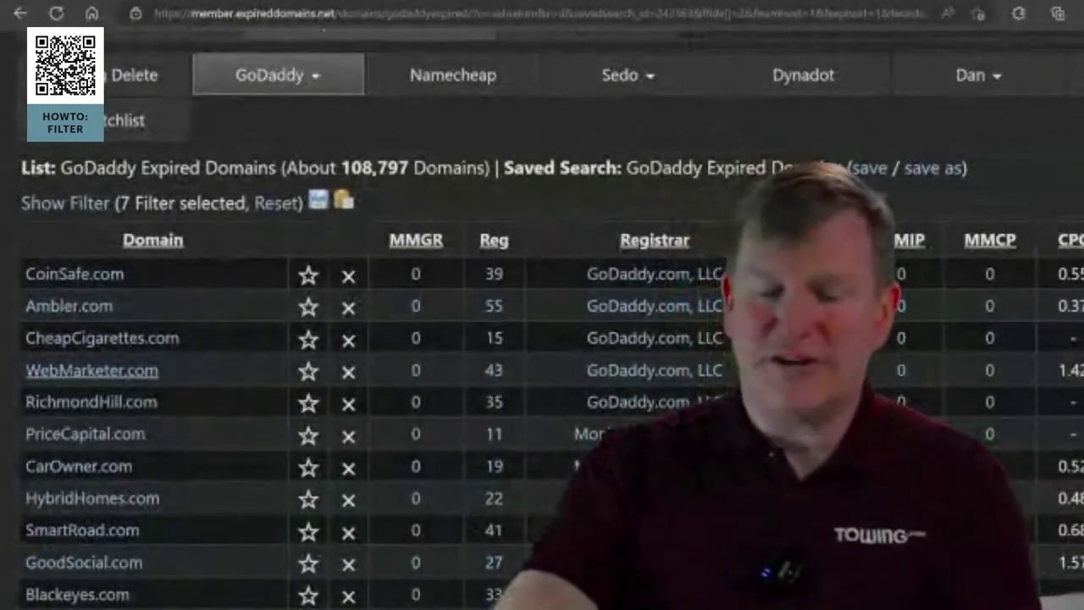
scroll(542, 338, "down", 2)
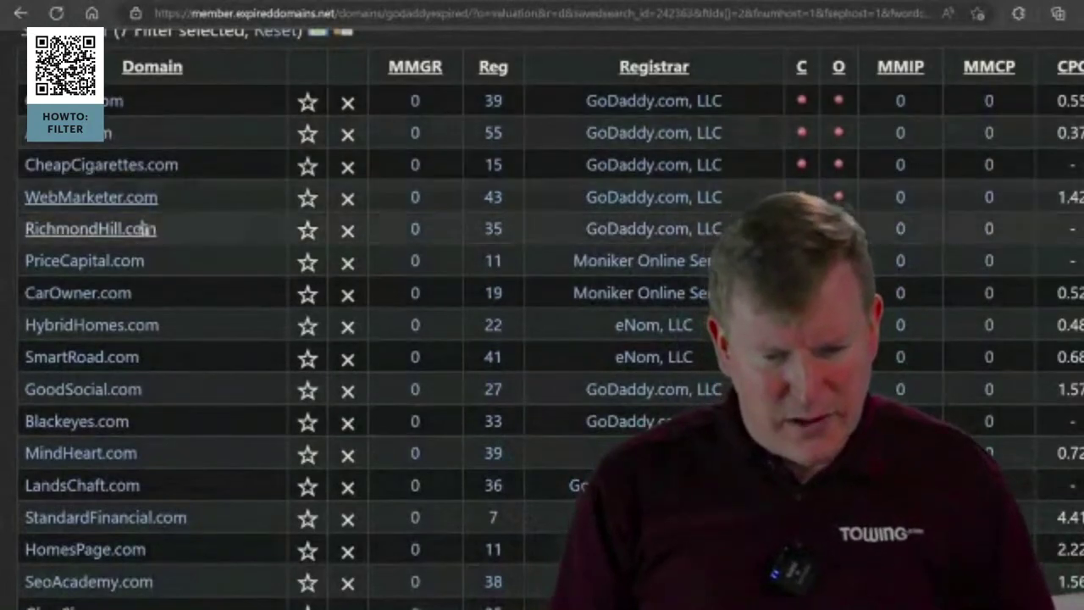
left_click(99, 293)
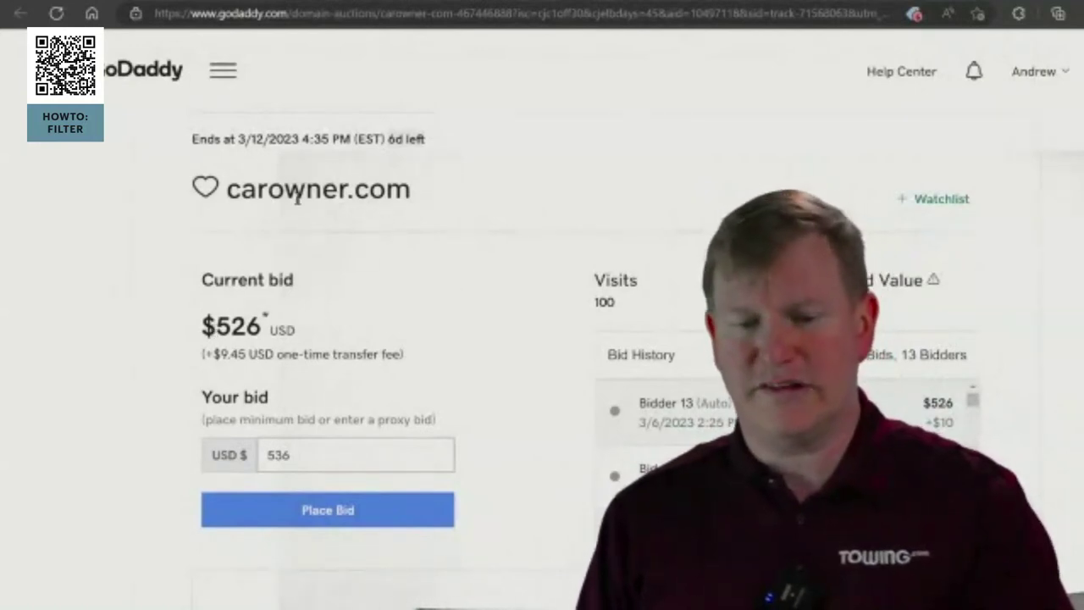
Copy the name "carowner" from the auction page and search SpyFu for the keyword "car owner".
left_click_drag(228, 188, 349, 191)
key("ctrl+c")
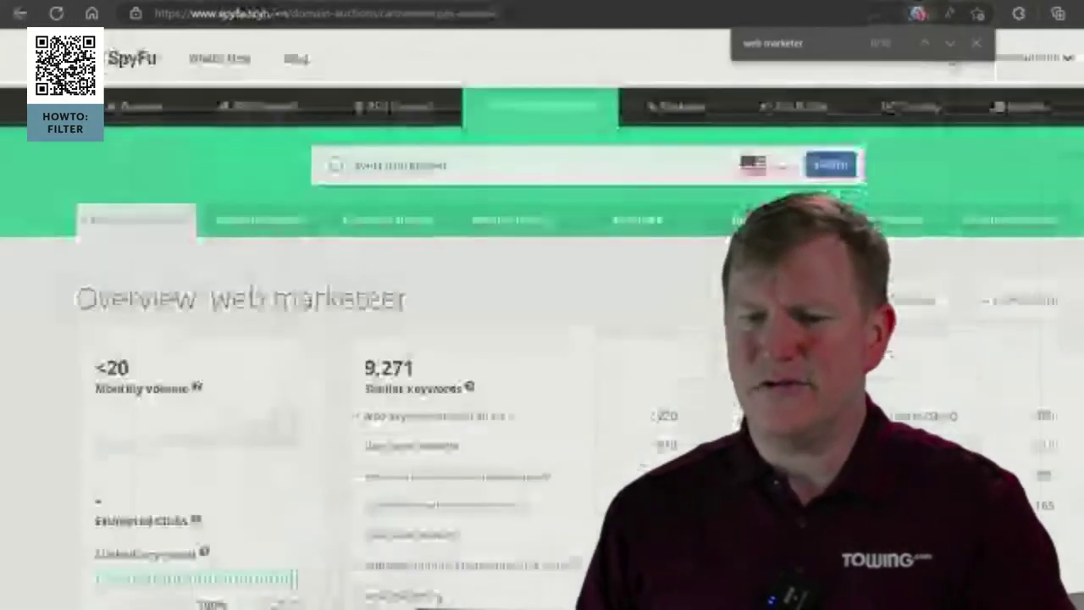
left_click_drag(443, 167, 260, 176)
key("ctrl+v")
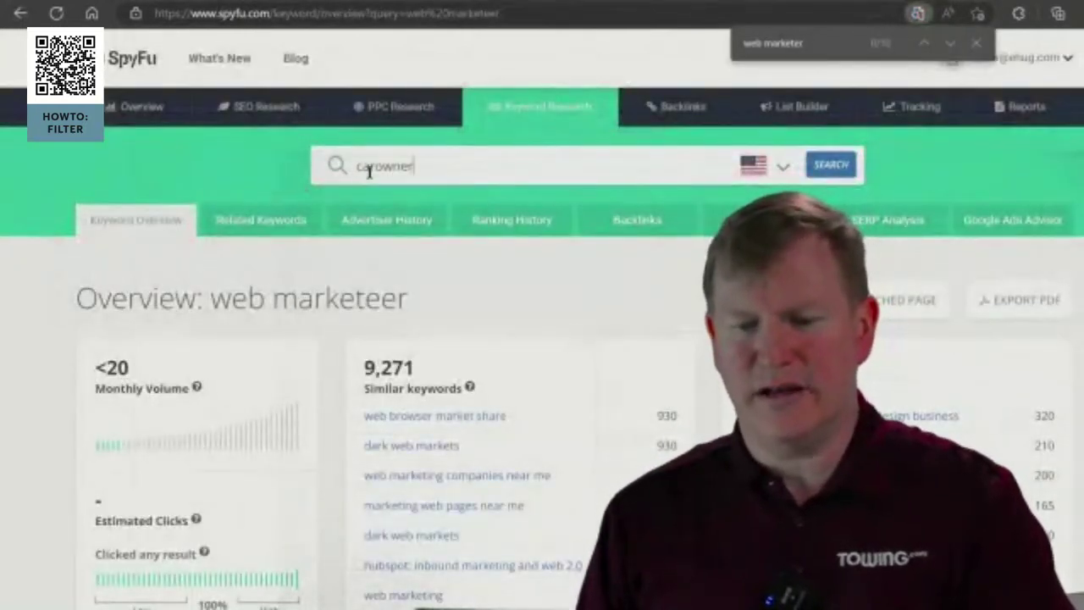
left_click(833, 165)
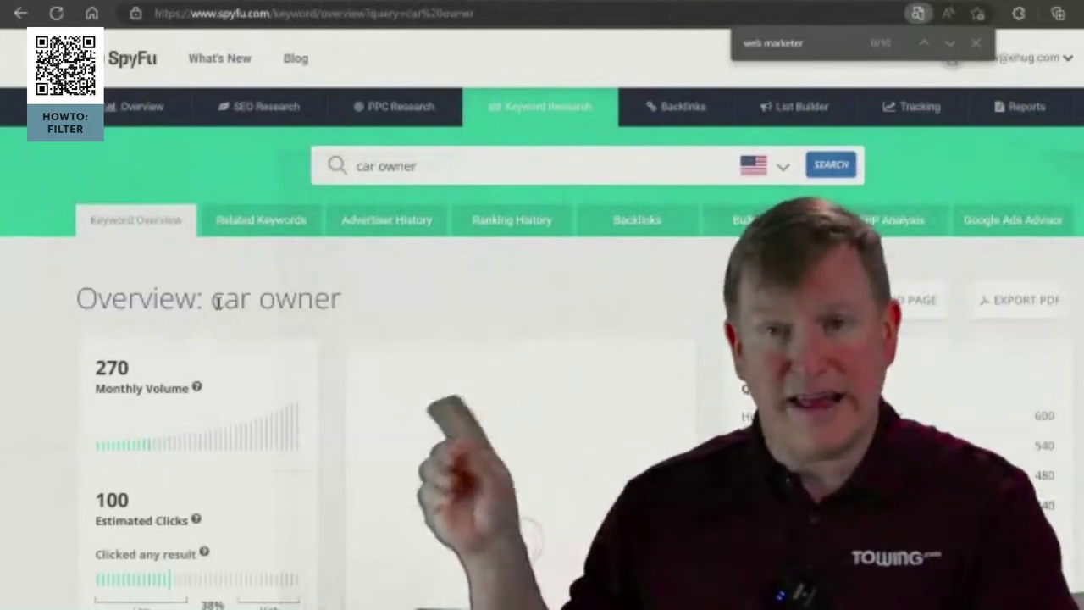
Find "car owner" within the overview page and review its similar keywords, difficulty and cost-per-click data.
left_click_drag(212, 300, 344, 296)
key("ctrl+f")
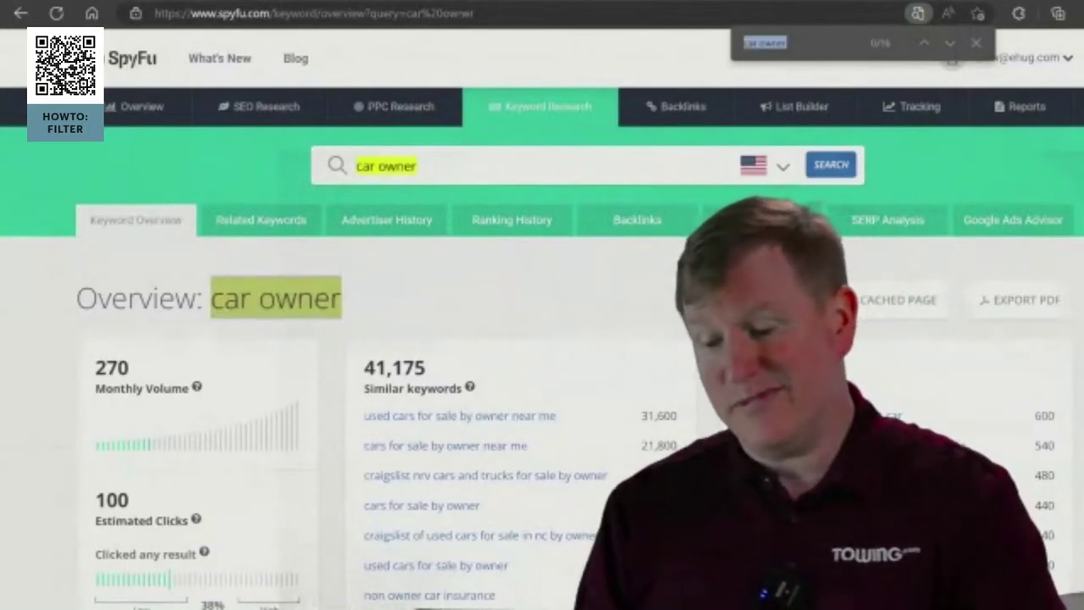
scroll(542, 338, "down", 2)
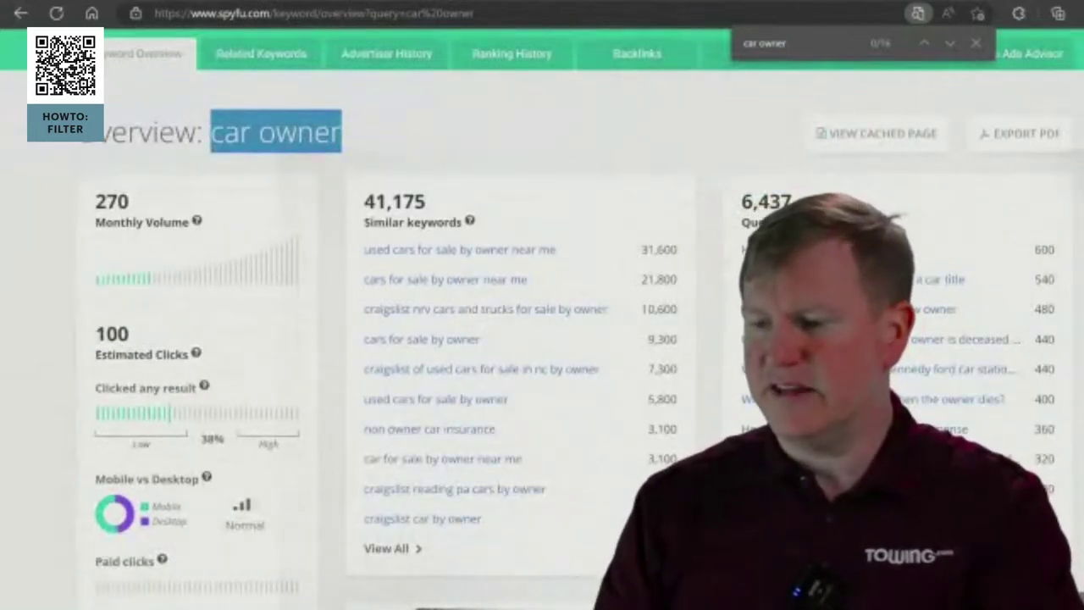
scroll(542, 338, "down", 5)
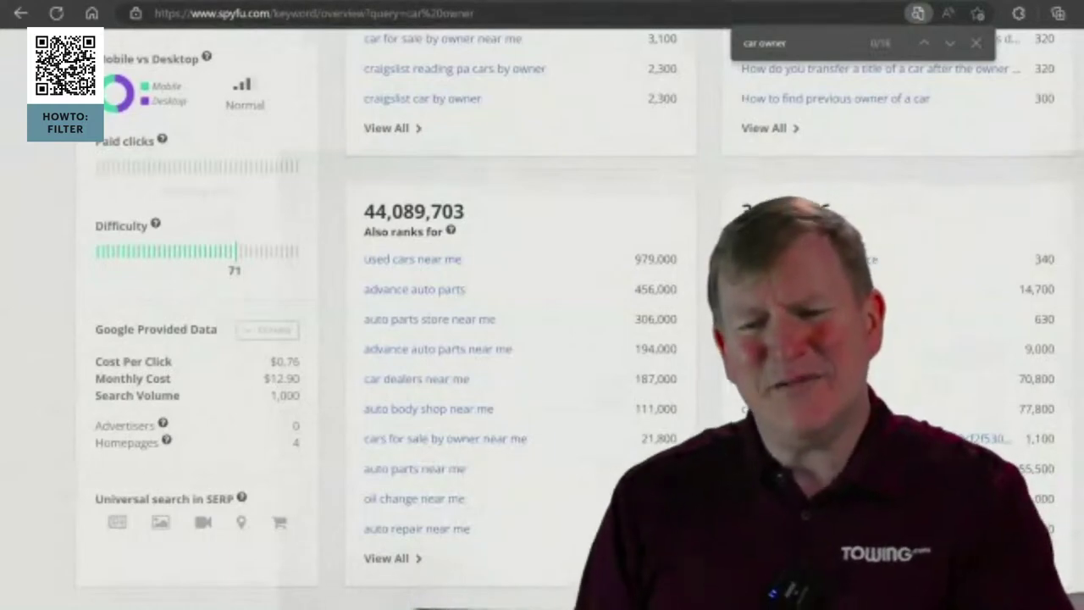
Return to the expired domains list, check the GoDaddy auction page for HomesPage.com and close it.
mouse_move(508, 2)
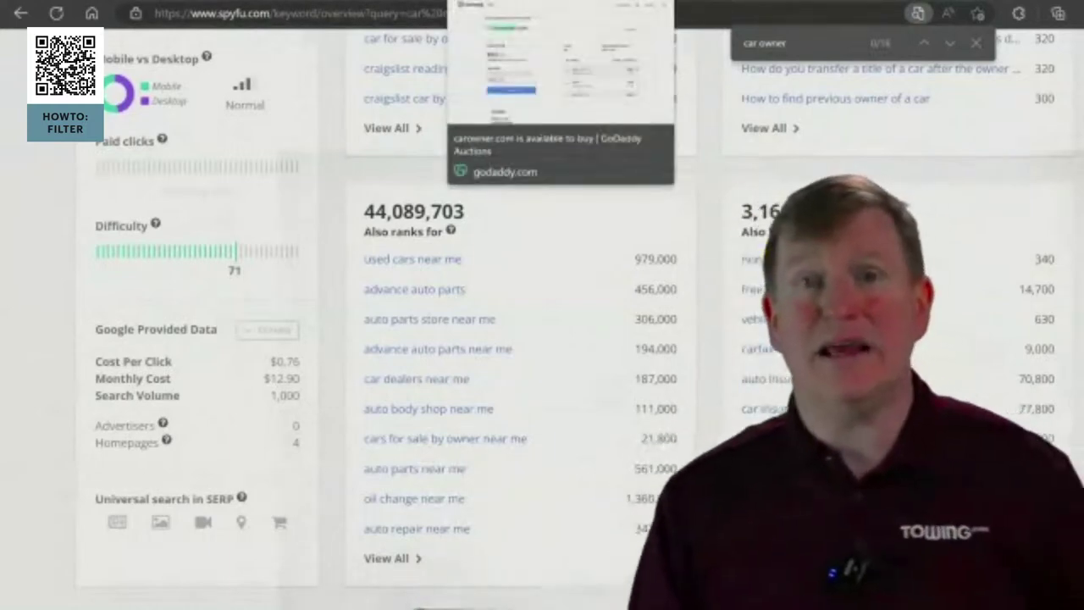
left_click(339, 2)
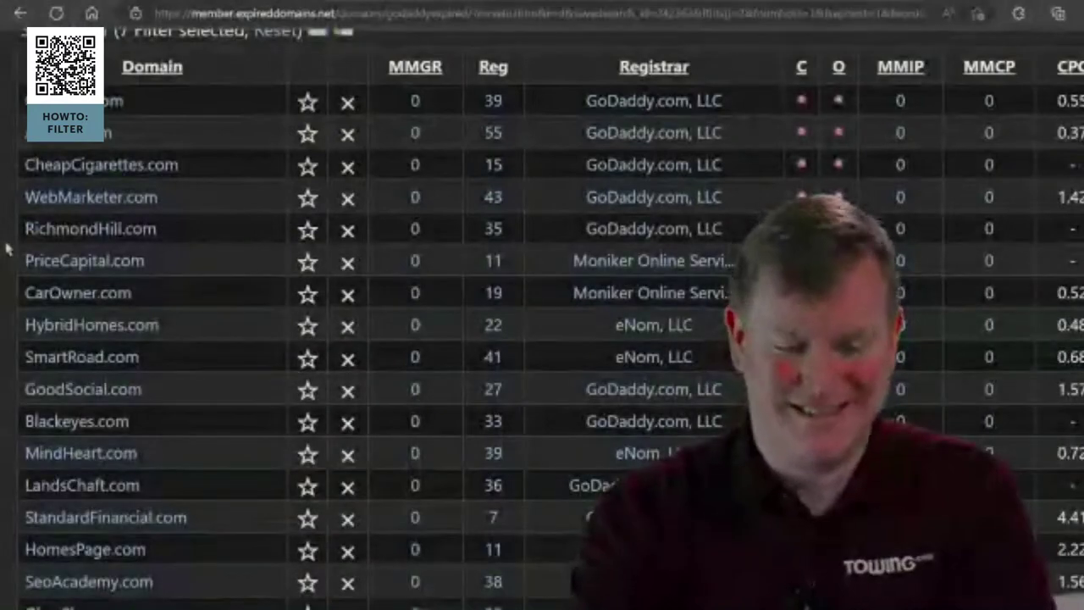
scroll(7, 247, "down", 3)
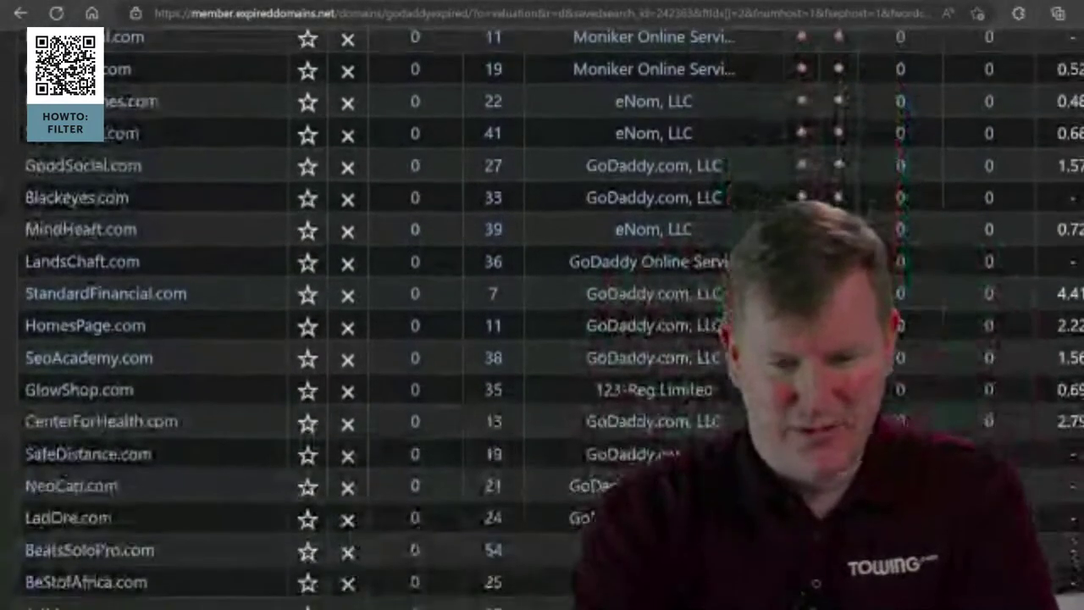
scroll(542, 318, "down", 2)
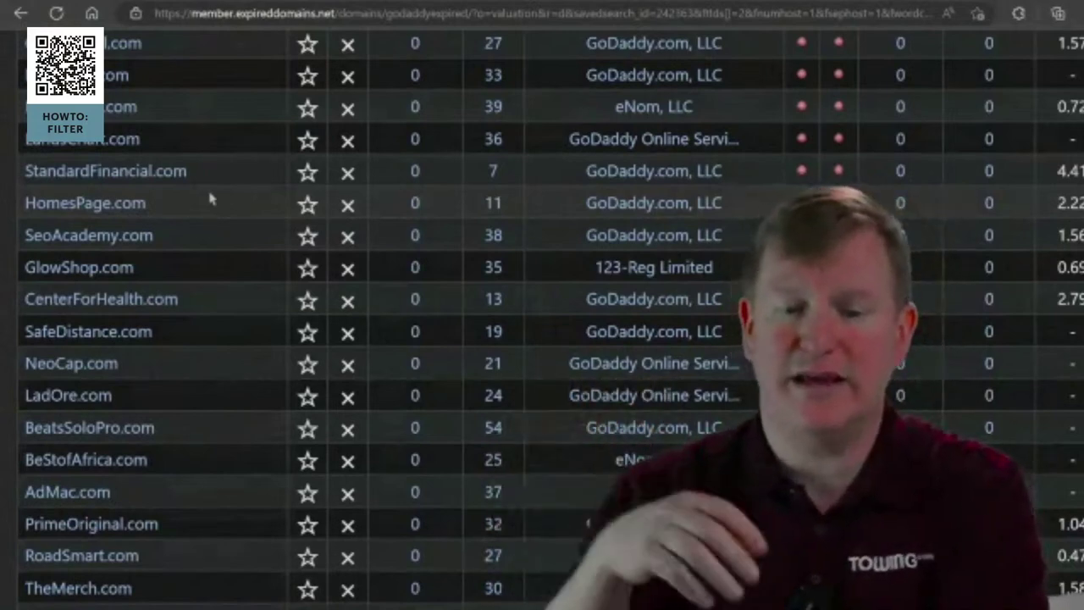
left_click(95, 210)
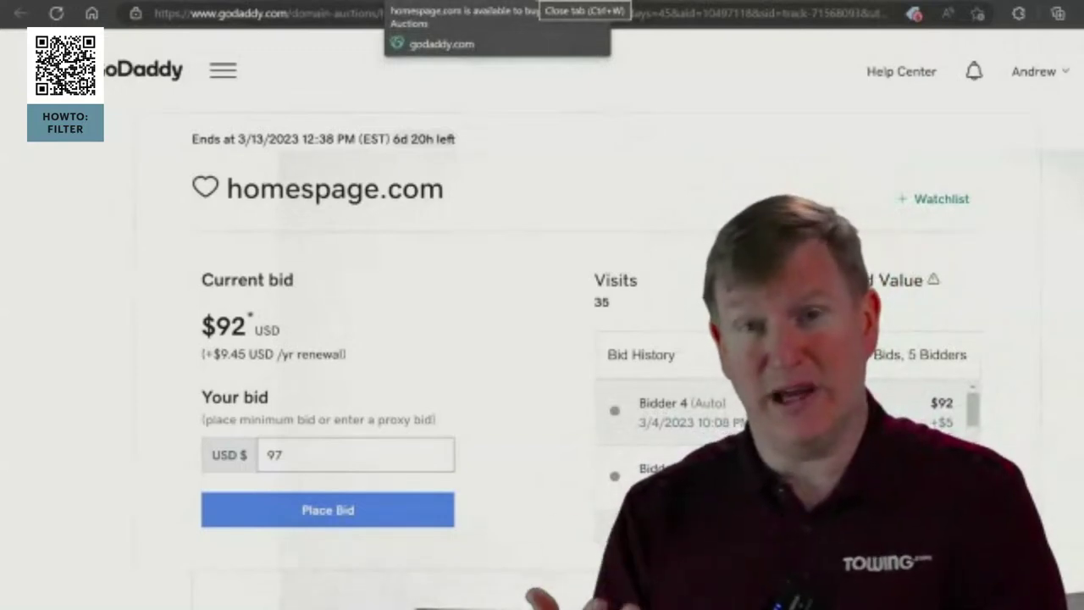
key("ctrl+w")
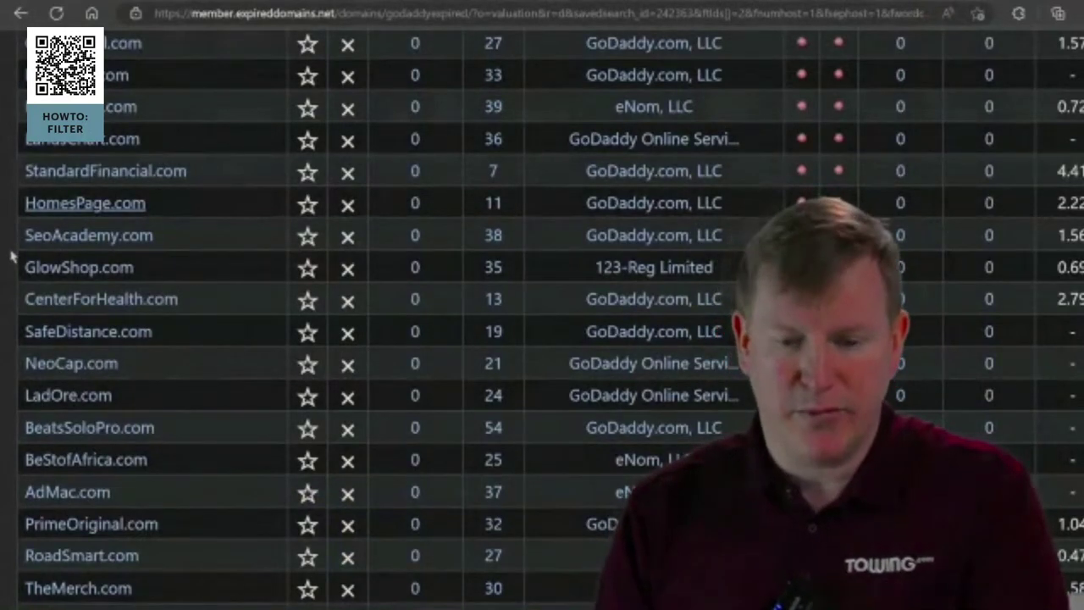
Open the GoDaddy auction page for SeoAcademy.com and examine its current bid.
left_click(62, 237)
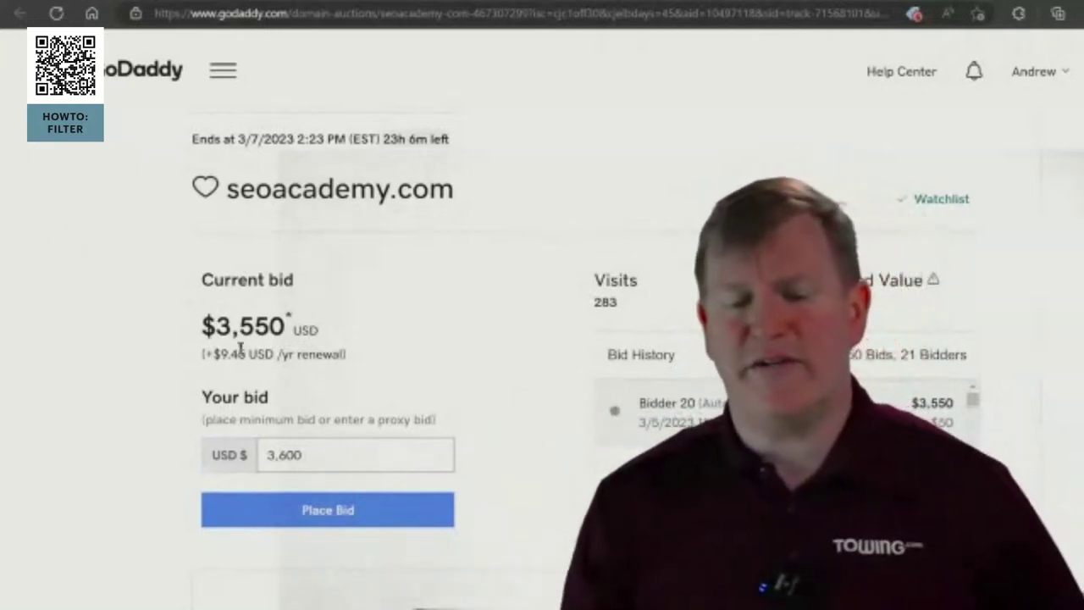
left_click_drag(262, 325, 315, 329)
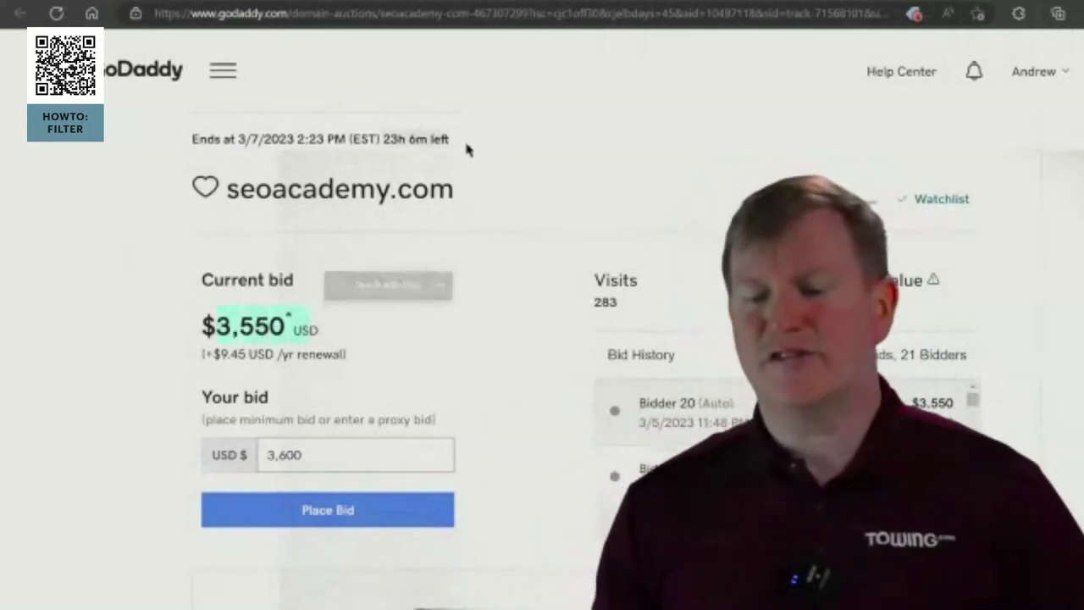
left_click(308, 328)
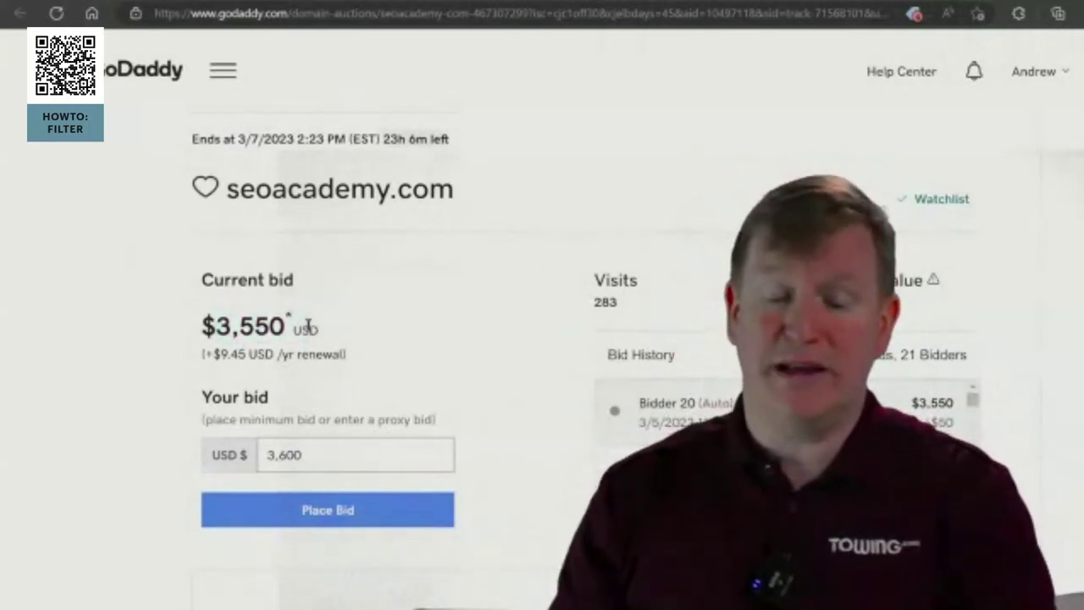
Take the name "seoacademy" from the auction page and search SpyFu for the keyword "seo academy".
left_click_drag(228, 191, 366, 178)
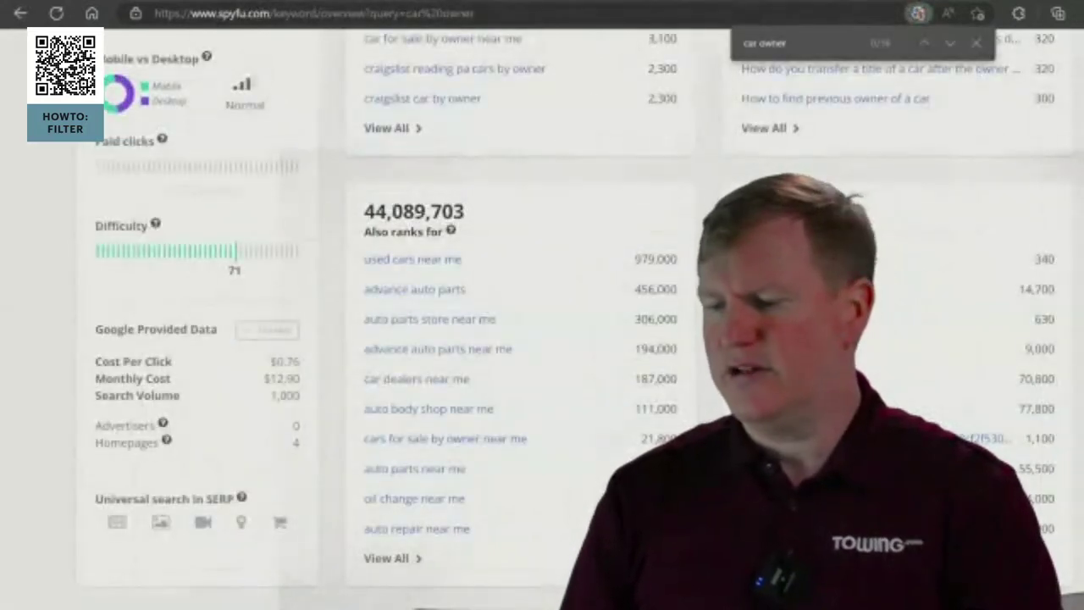
scroll(541, 305, "up", 10)
left_click(469, 170)
type("seoacademy")
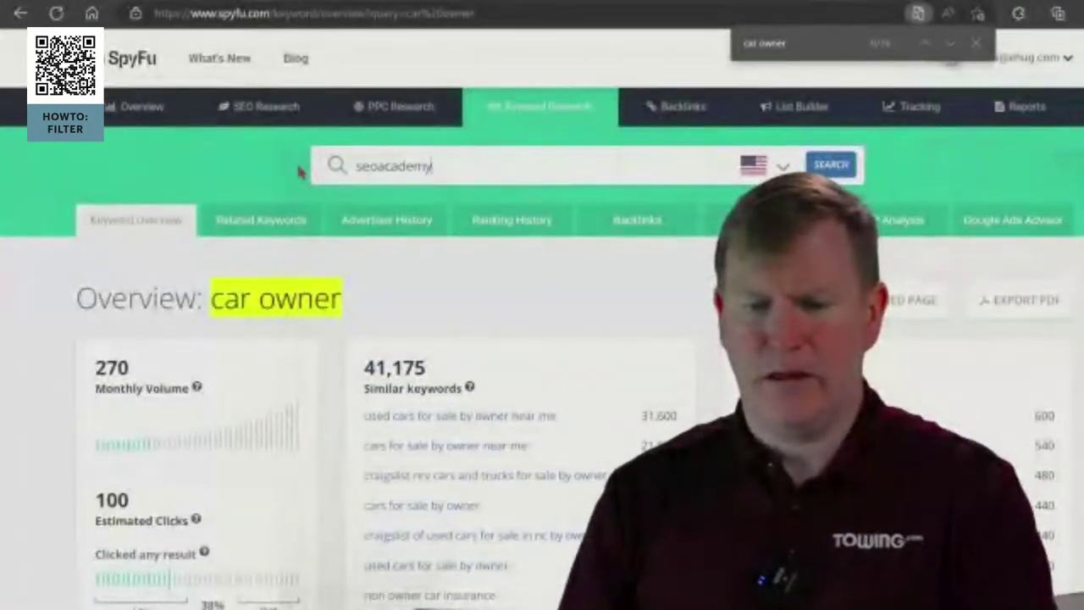
left_click(376, 167)
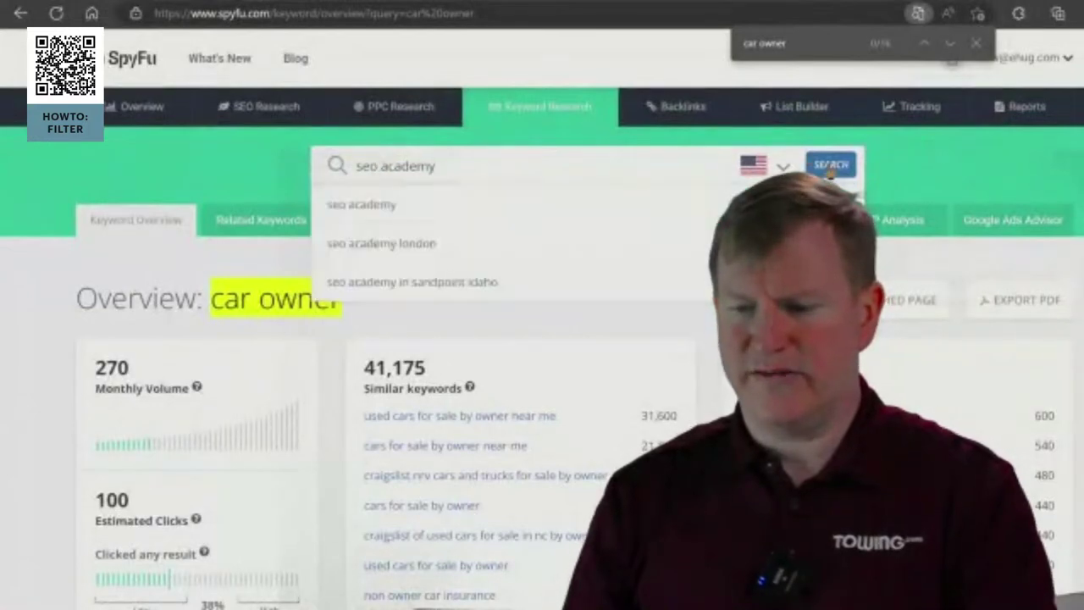
left_click(831, 165)
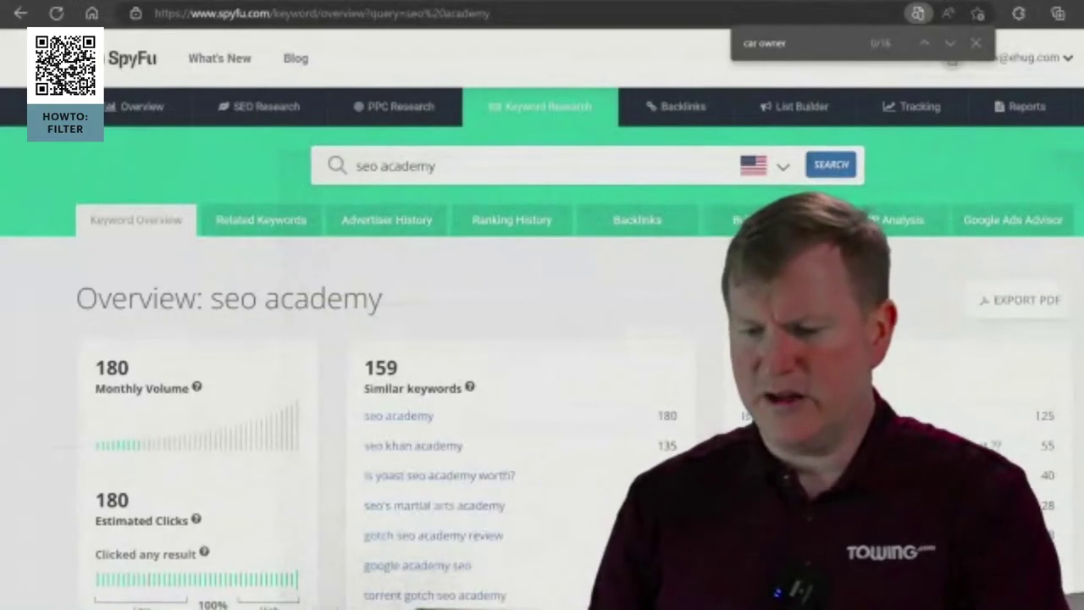
Review the "seo academy" overview, including its similar keywords, difficulty, cost per click and related rankings.
scroll(542, 338, "down", 4)
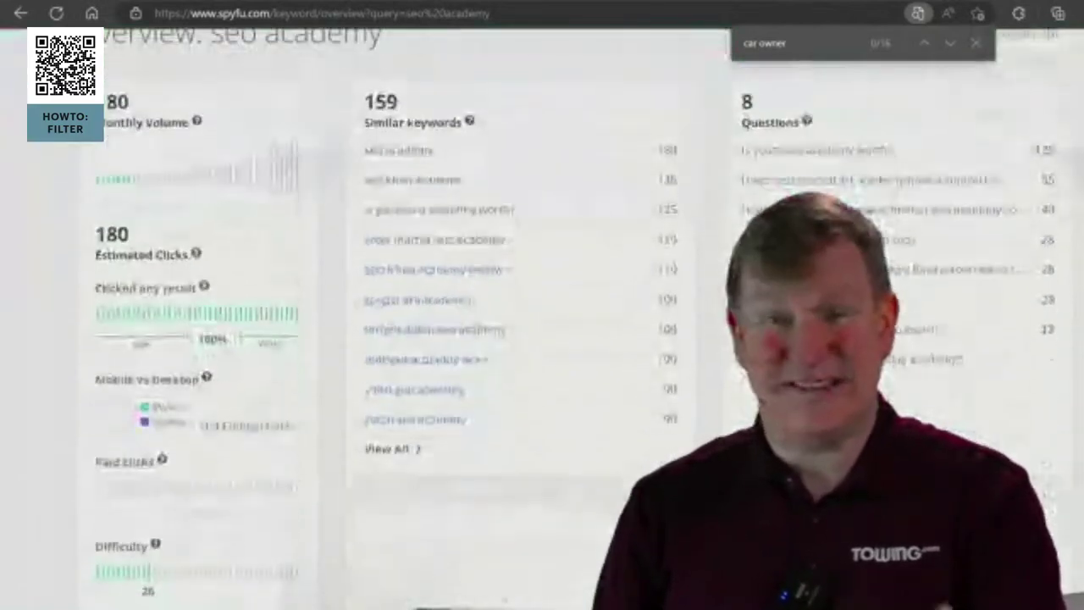
scroll(542, 339, "down", 3)
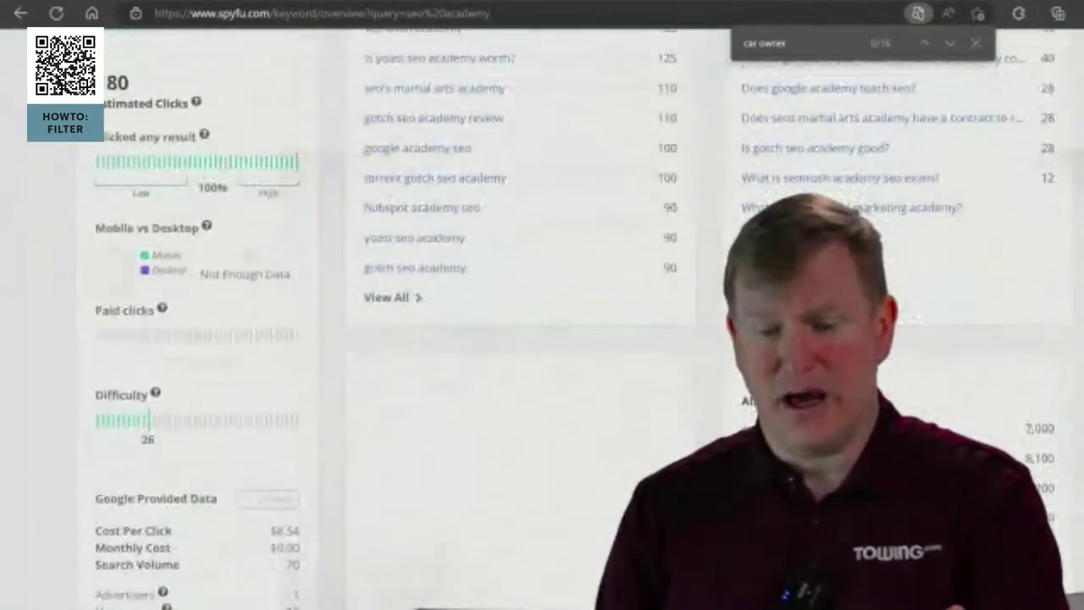
scroll(542, 338, "down", 1)
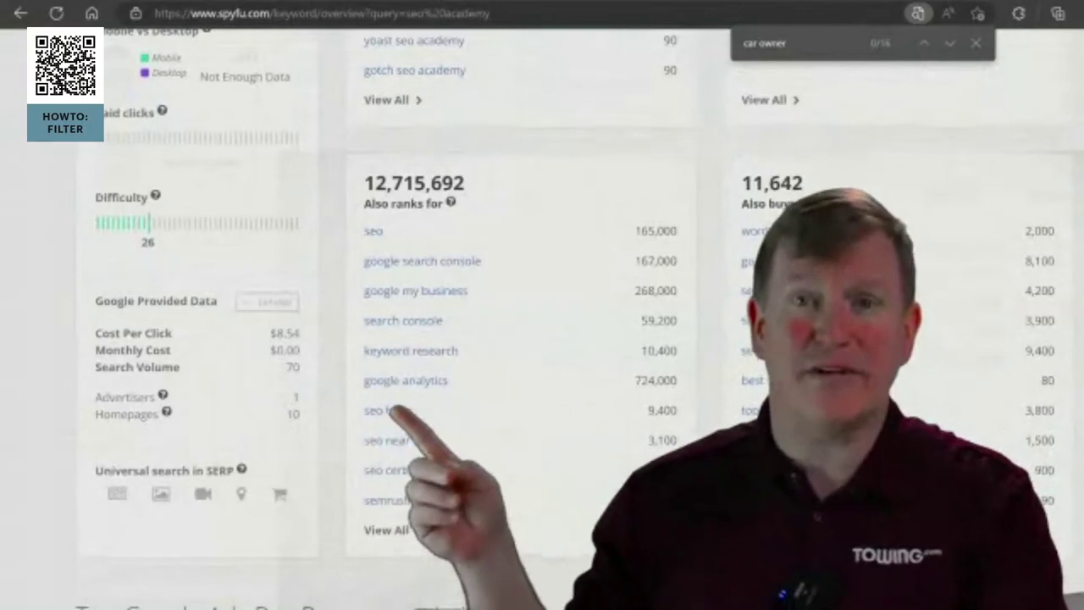
scroll(542, 338, "up", 8)
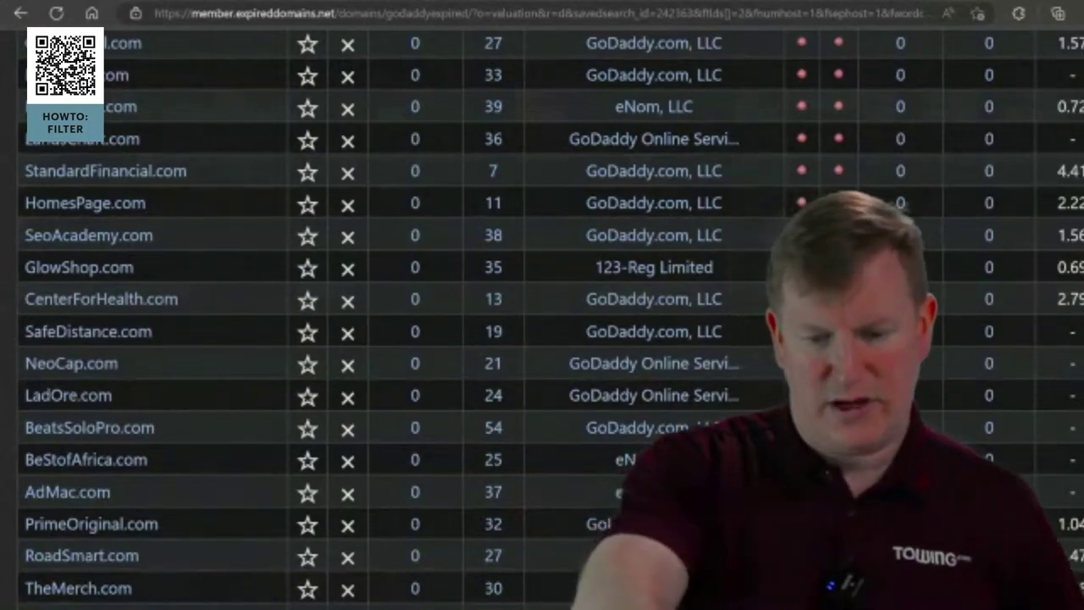
Browse further down the GoDaddy expired domains list for more candidate domain names.
scroll(9, 450, "down", 4)
scroll(8, 450, "down", 1)
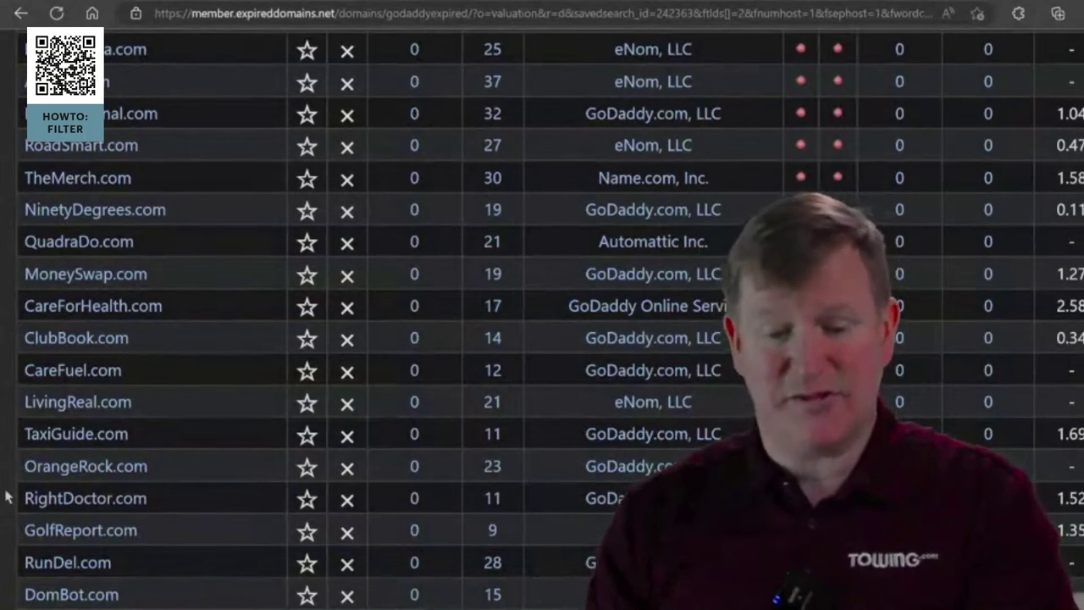
scroll(7, 498, "down", 1)
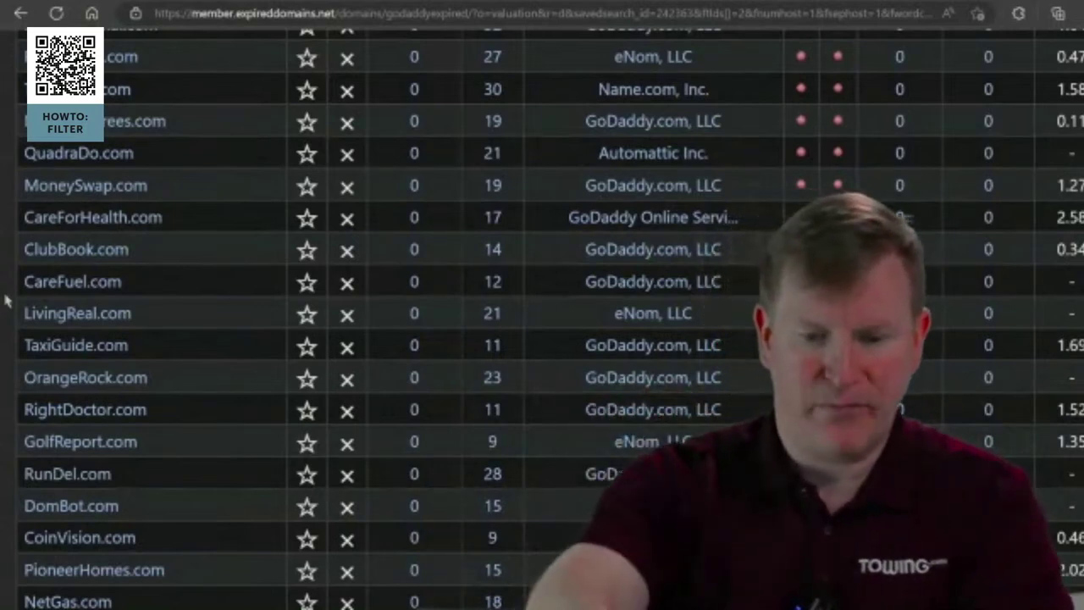
Look further down the expired domains list and open the GoDaddy auction page for ComputerTools.com to examine its current bid.
scroll(542, 339, "down", 2)
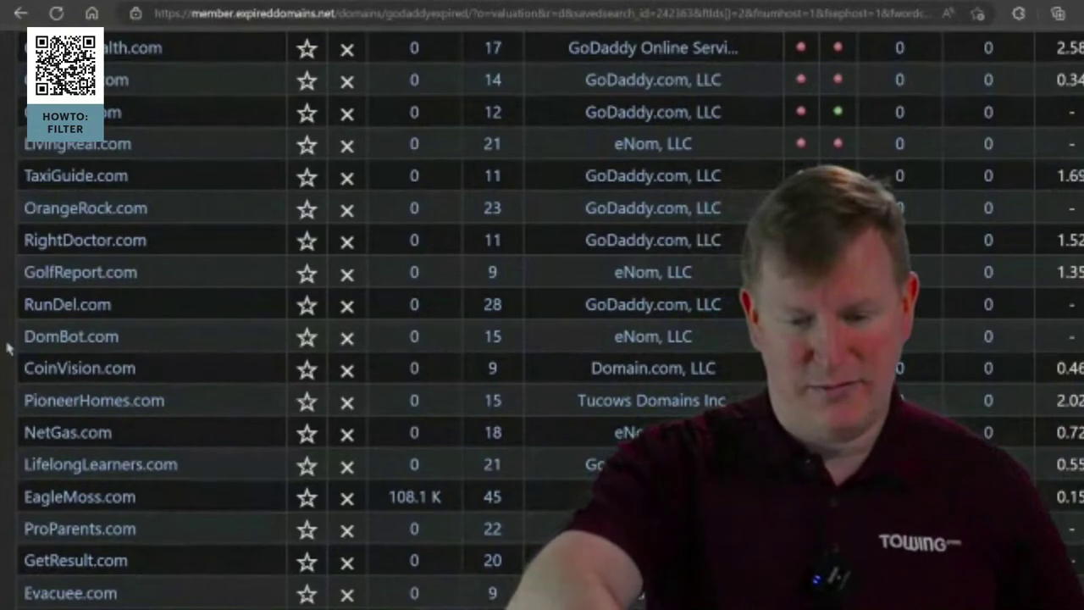
scroll(8, 347, "down", 2)
scroll(542, 318, "down", 2)
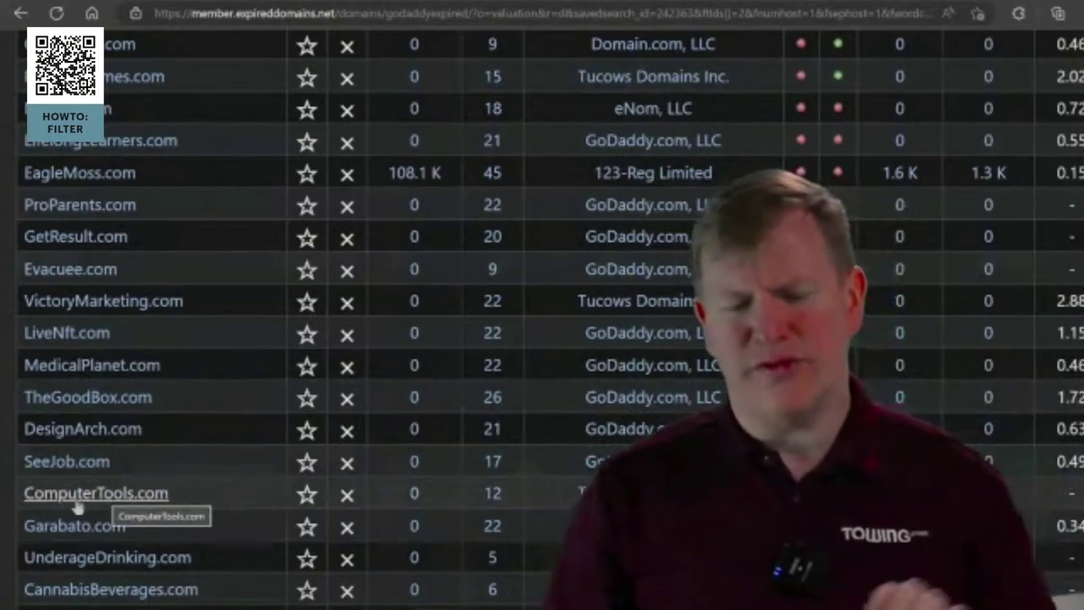
left_click(74, 507)
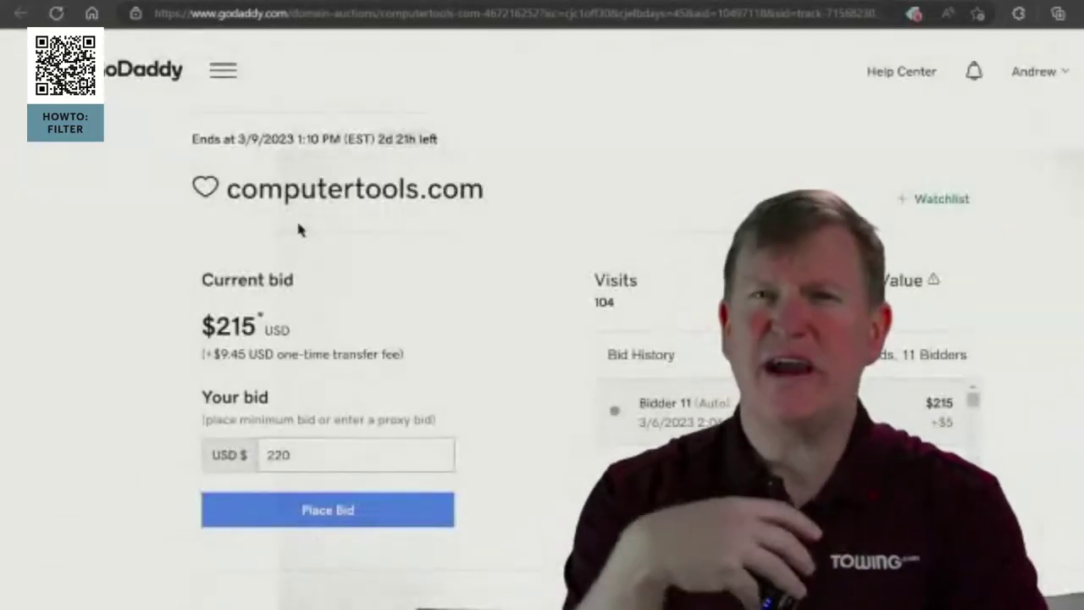
Copy the name "computertools" from the auction page and search SpyFu for the keyword "computer tools".
left_click_drag(228, 190, 417, 193)
key("ctrl+c")
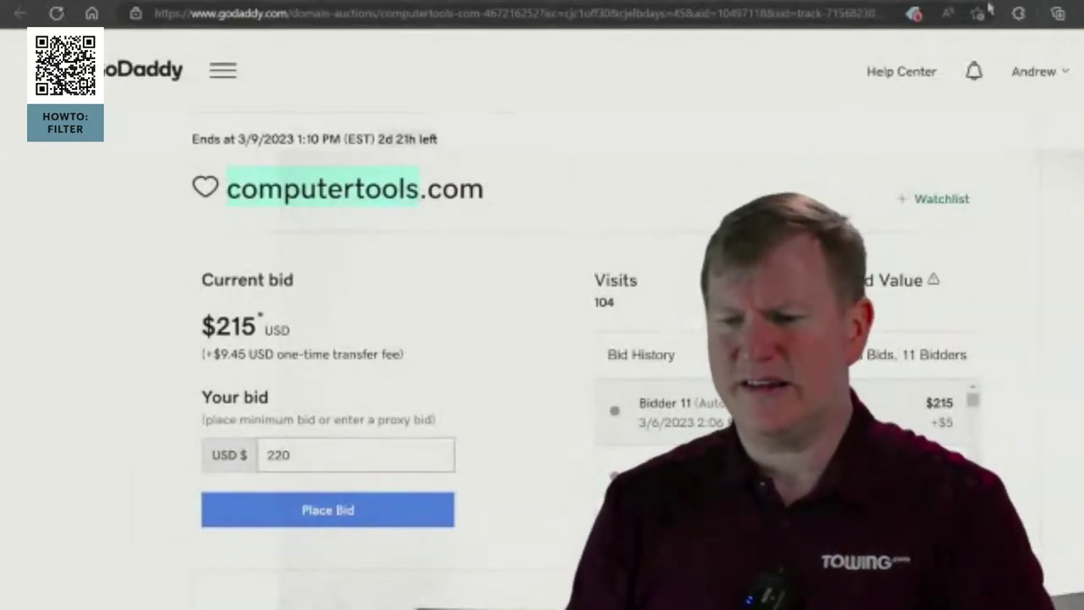
key("ctrl+f")
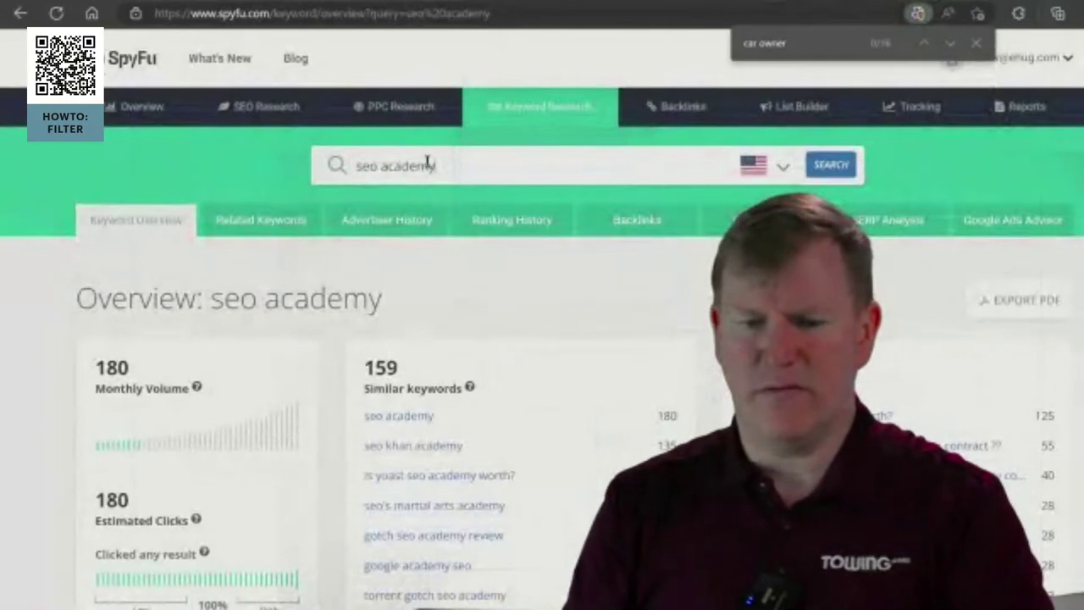
left_click_drag(435, 165, 333, 165)
key("ctrl+v")
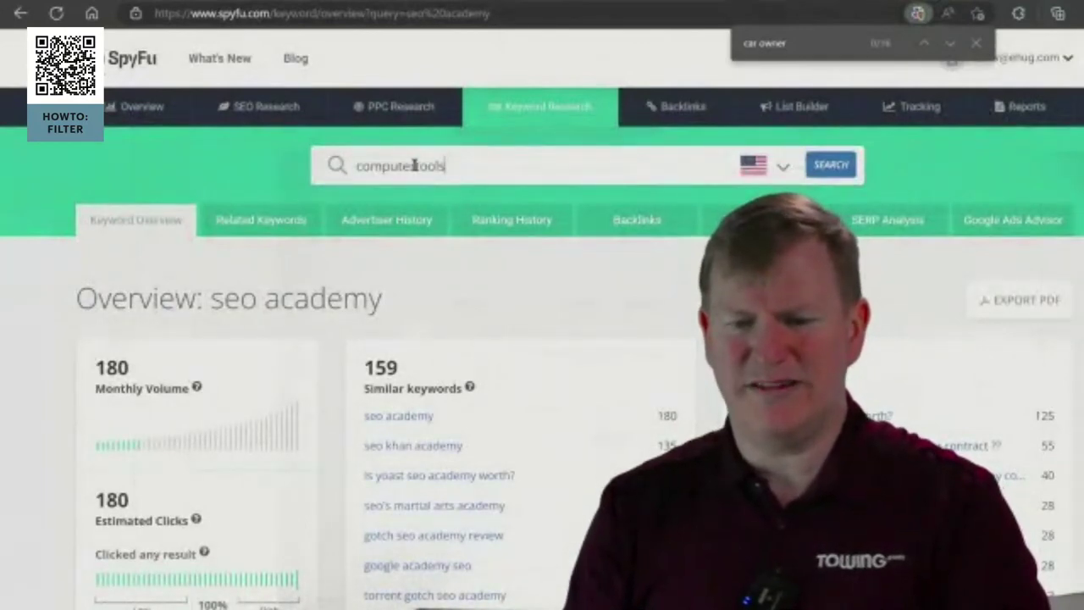
left_click(830, 169)
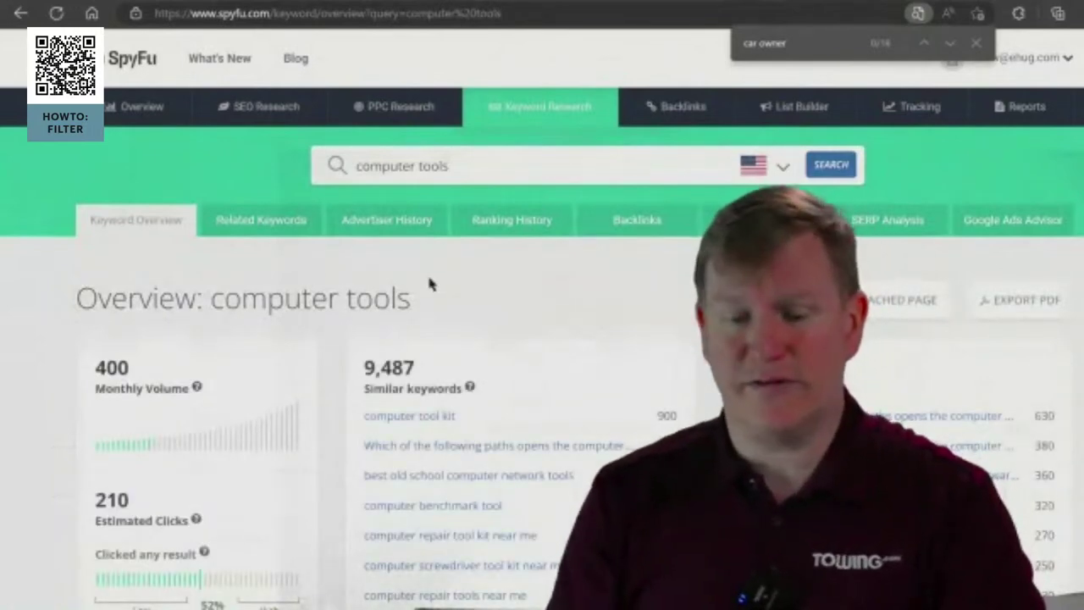
Find "computer tools" within its SpyFu overview and review the similar keywords, monthly volume, difficulty and cost per click.
left_click_drag(408, 305, 224, 298)
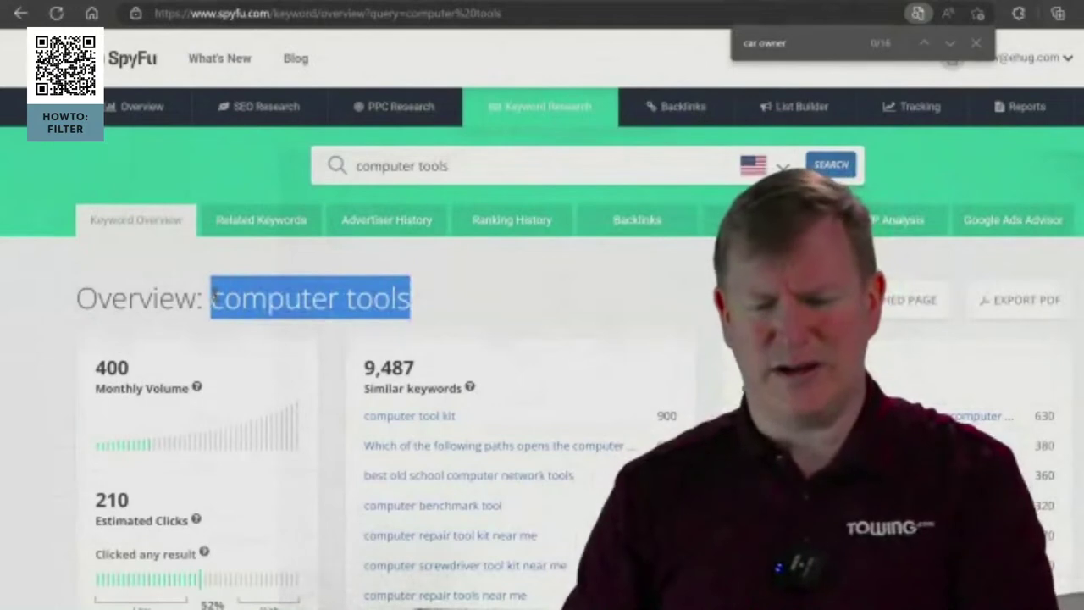
key("ctrl+f")
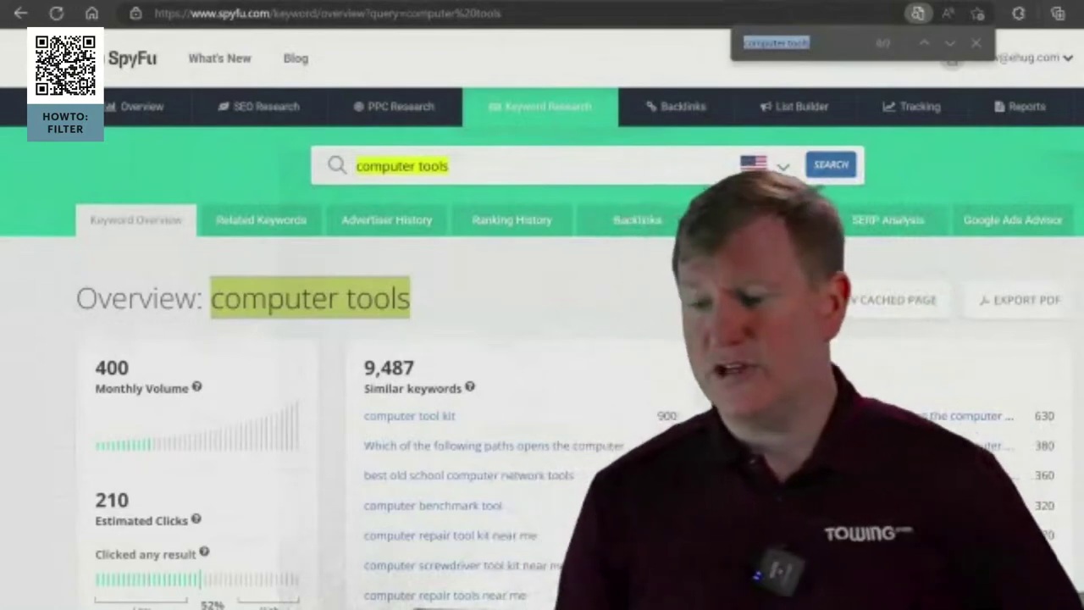
key("Return")
key("Return")
scroll(423, 339, "down", 6)
scroll(423, 339, "up", 3)
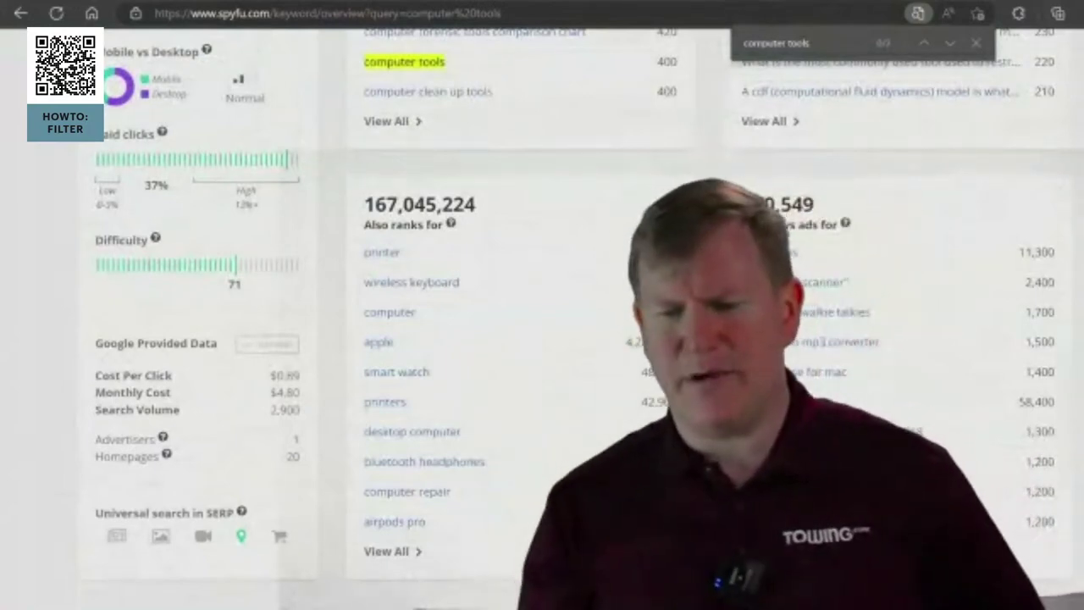
scroll(423, 339, "up", 3)
scroll(423, 338, "up", 3)
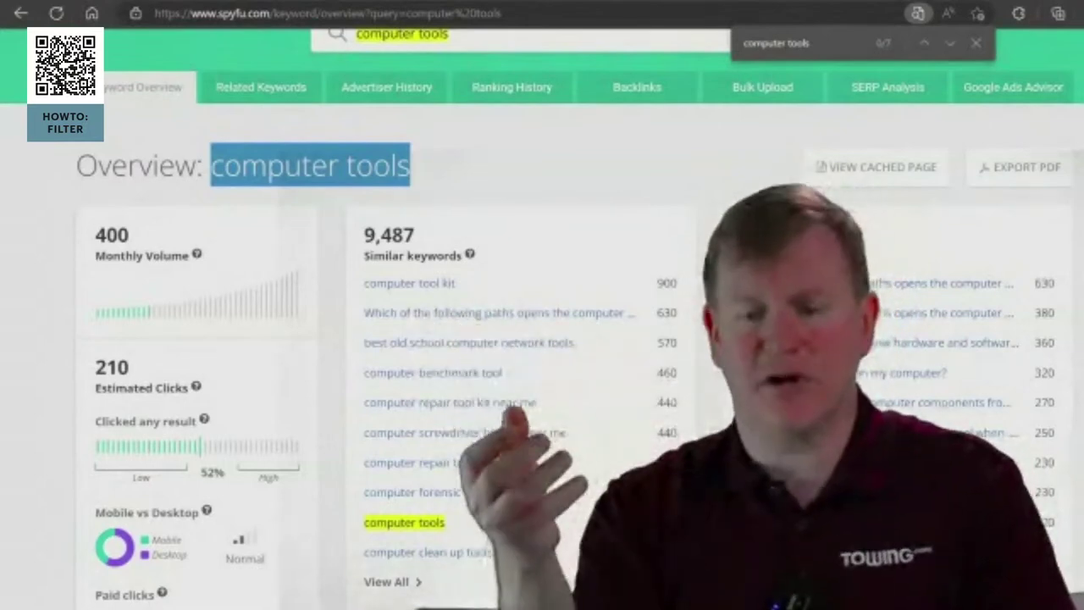
left_click(429, 176)
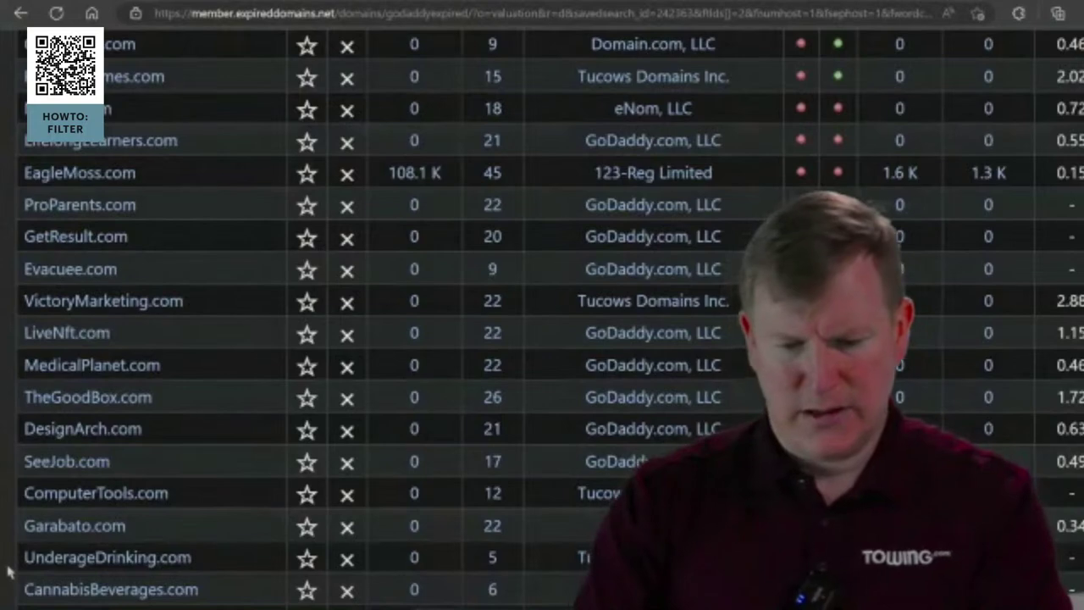
Browse the expired domains list past ComputerTools.com, check the GoDaddy auction page for BlueberryMuffin.com, and return to the list.
scroll(6, 572, "down", 7)
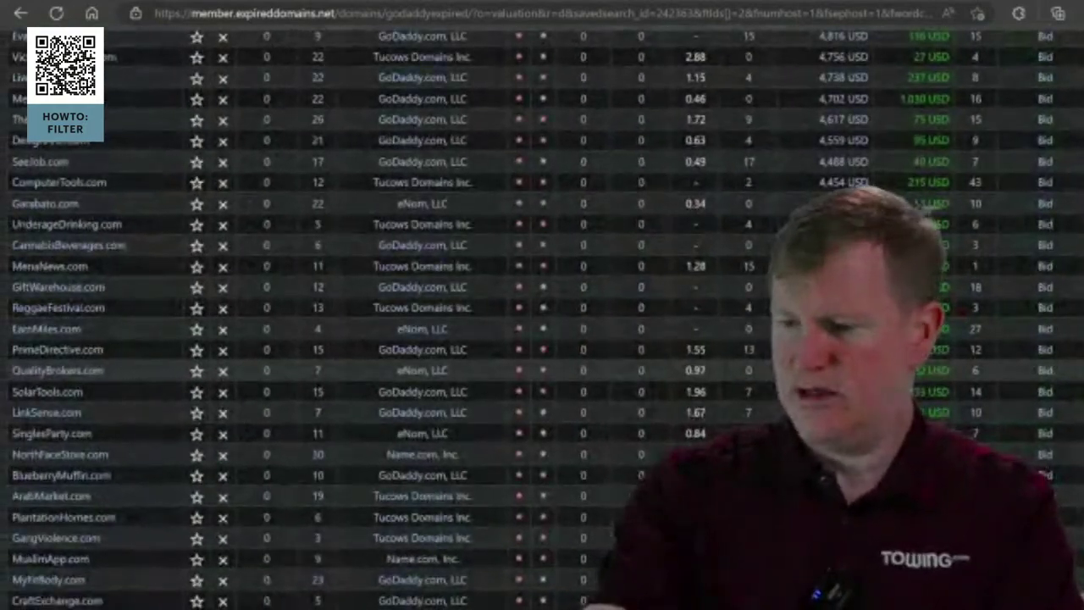
scroll(67, 376, "up", 5)
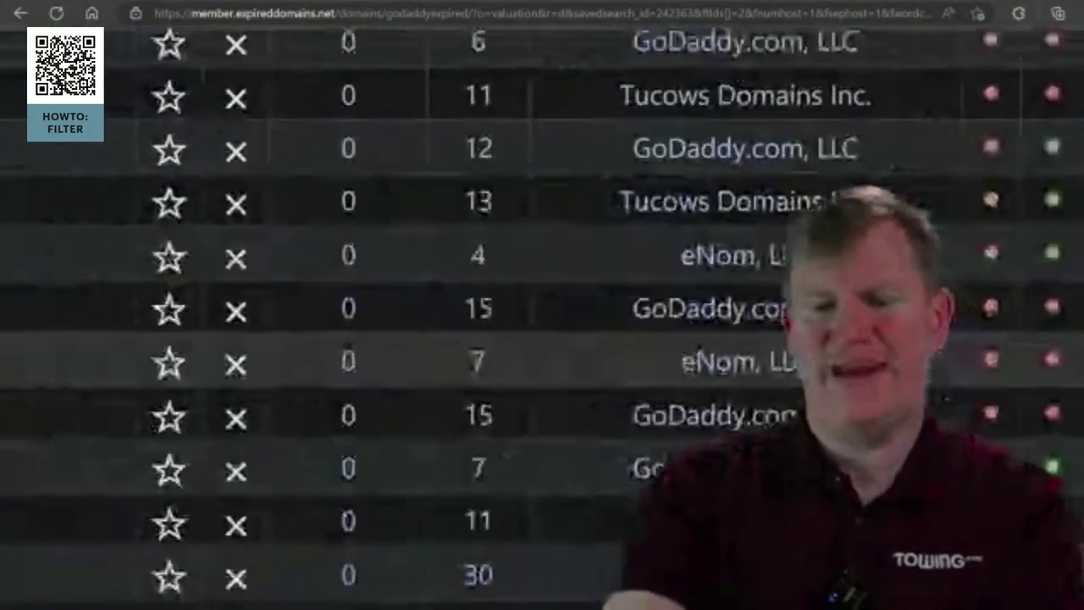
scroll(338, 305, "left", 3)
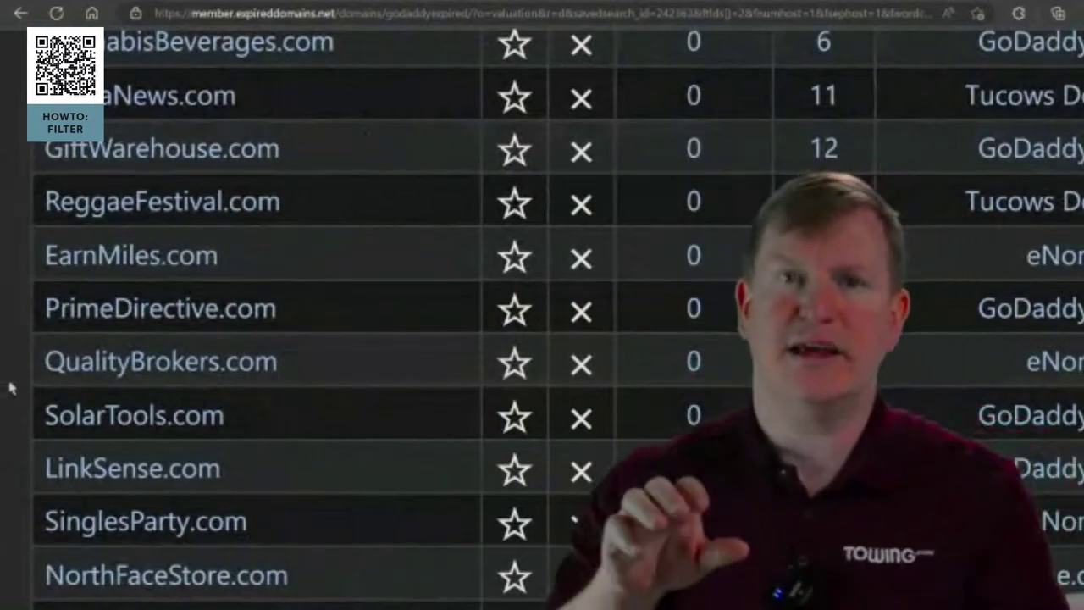
scroll(10, 387, "down", 2, "ctrl")
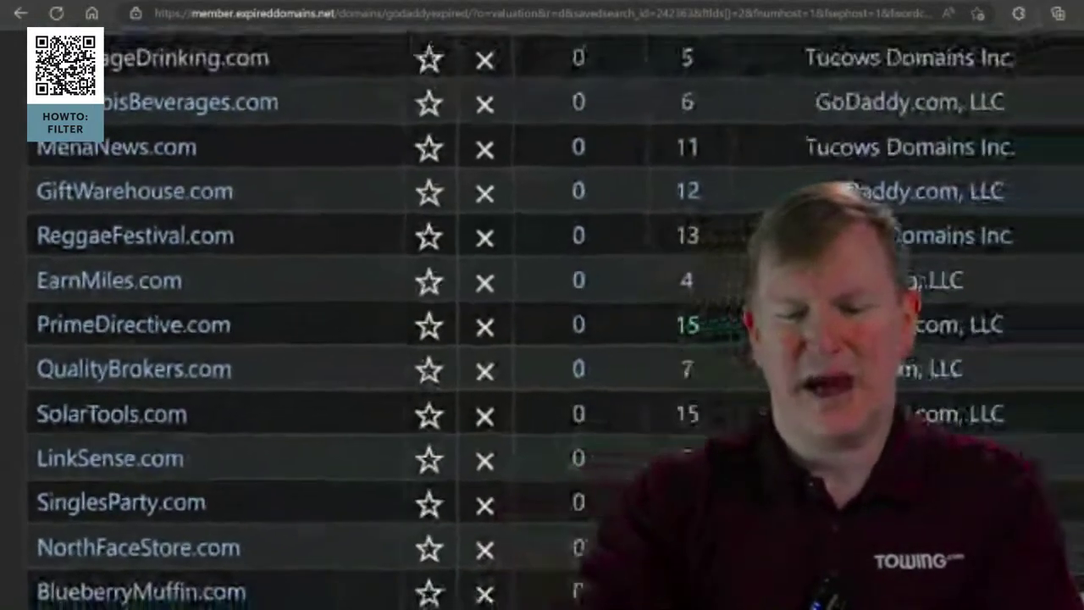
scroll(339, 339, "down", 2)
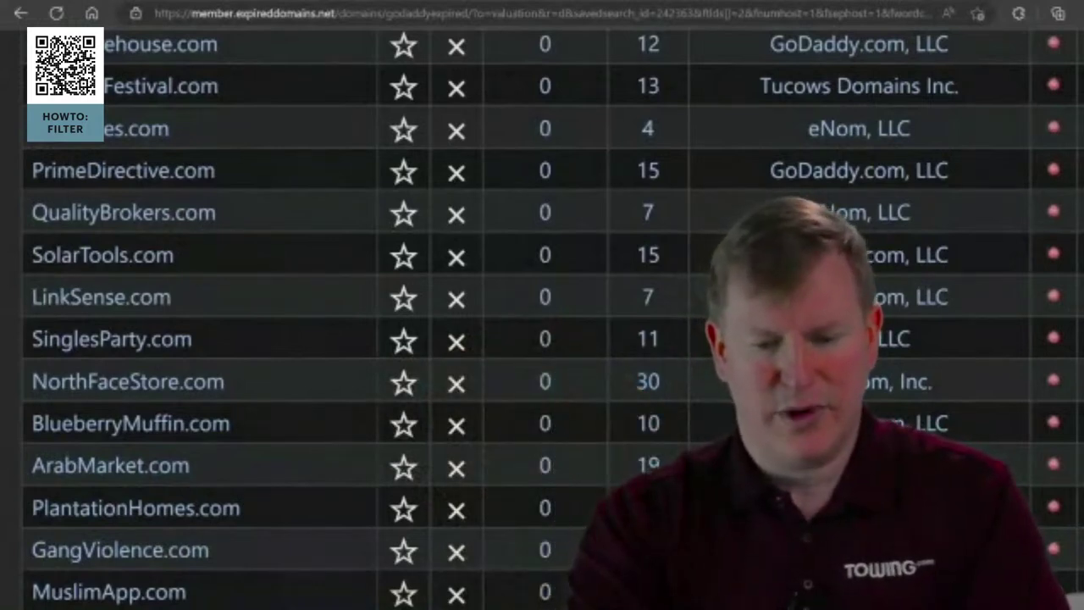
scroll(542, 319, "down", 3)
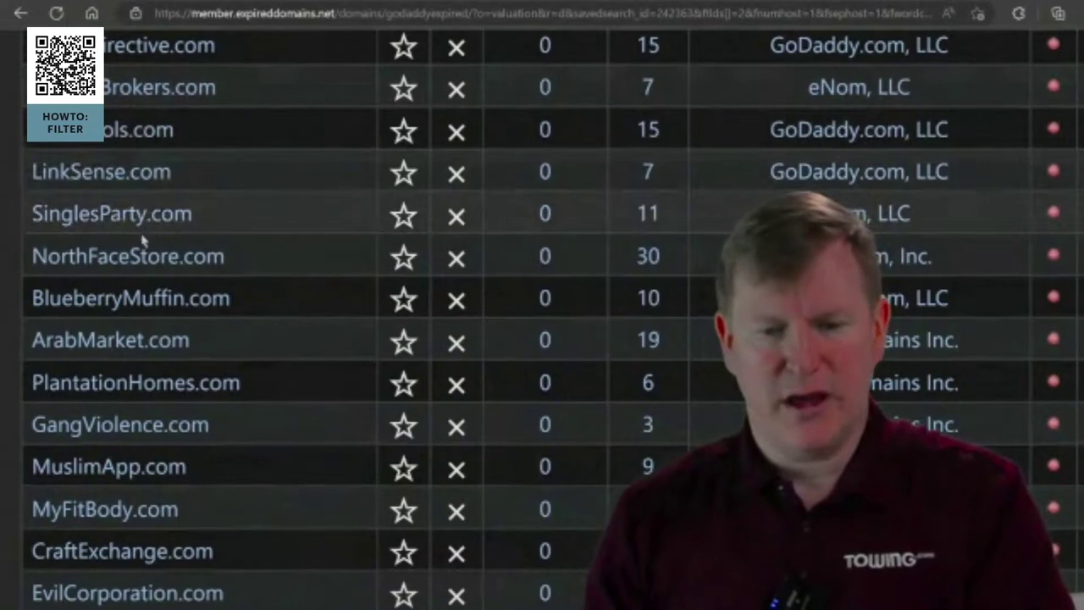
left_click(148, 309)
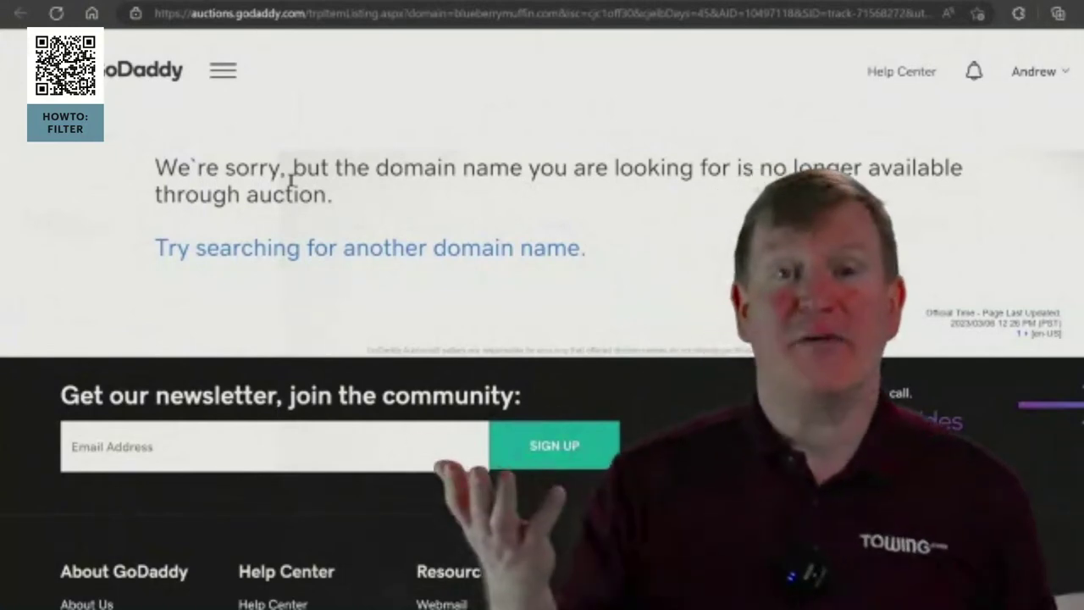
key("ctrl+w")
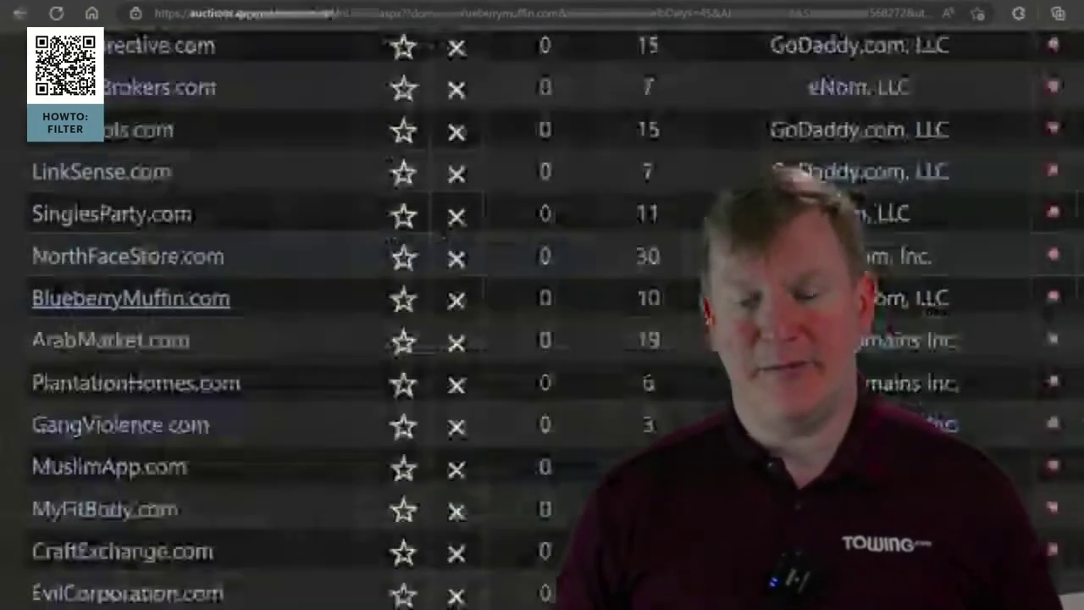
Compare the listed domains' prices and bids across the full table, and recheck the BlueberryMuffin.com auction page before returning to the list.
key("ctrl+minus")
key("ctrl+minus")
key("ctrl+minus")
key("ctrl+minus")
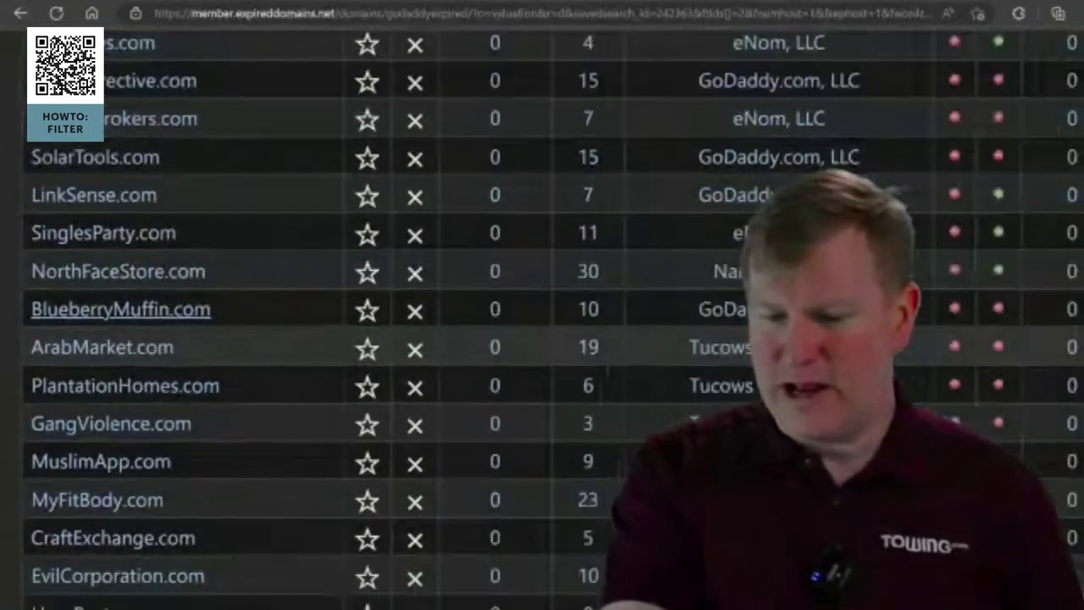
key("ctrl+minus")
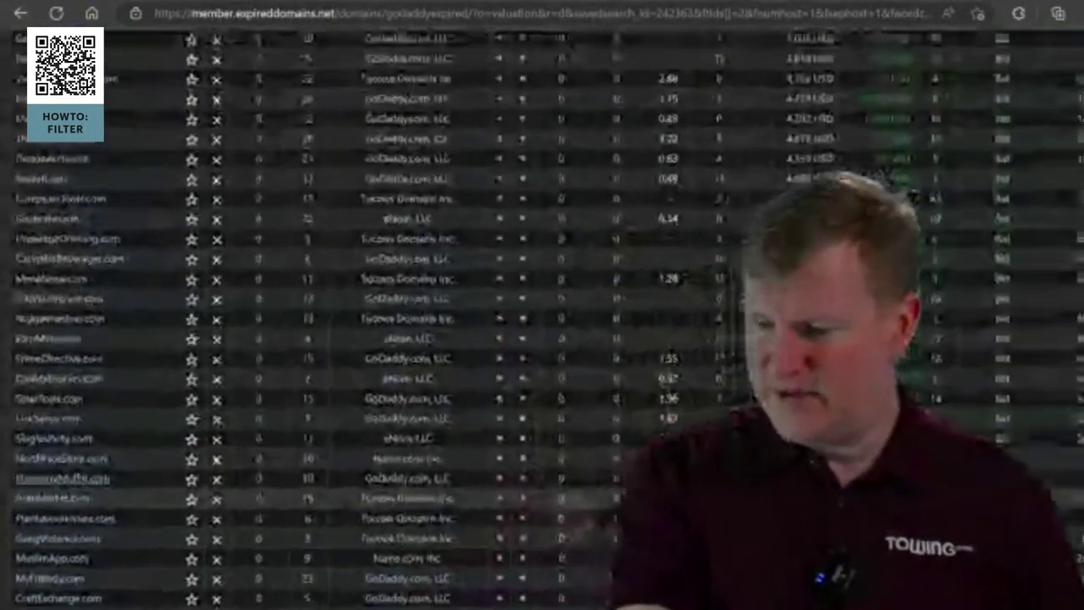
key("ctrl+plus")
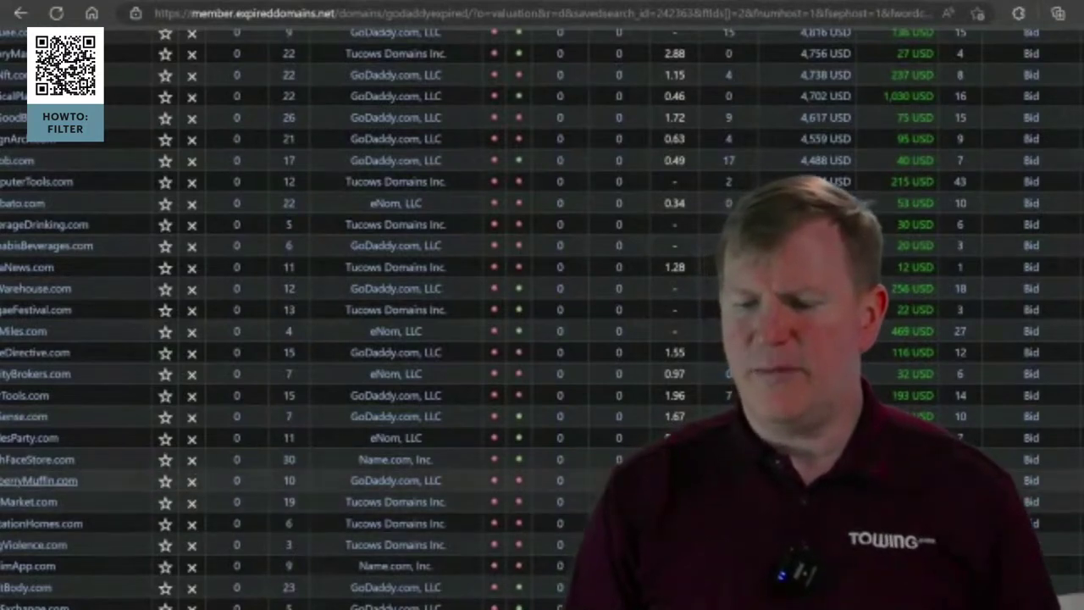
scroll(942, 517, "up", 5, "ctrl")
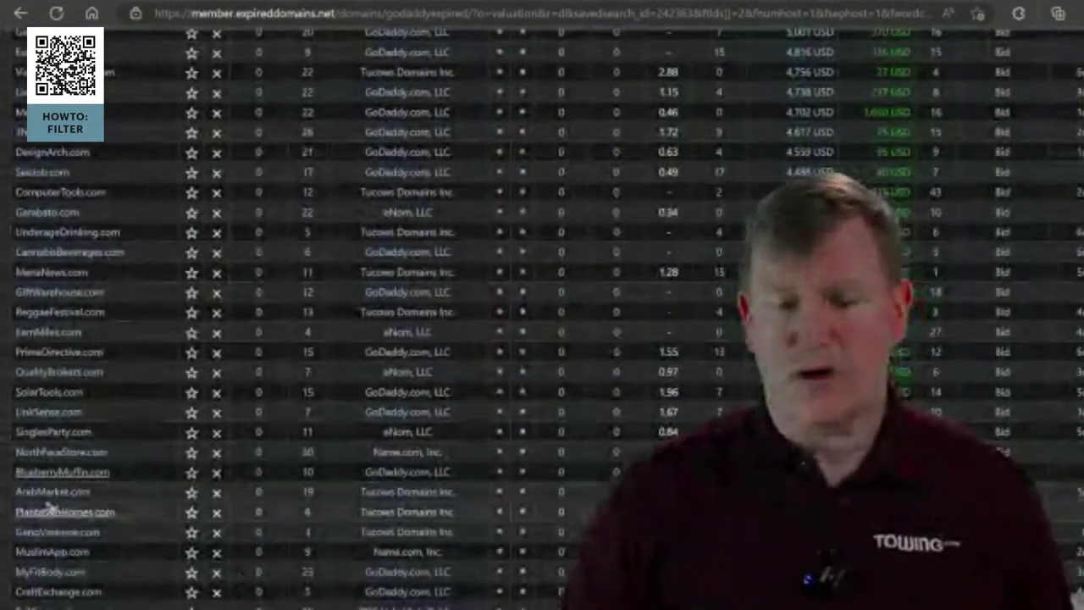
left_click(75, 476)
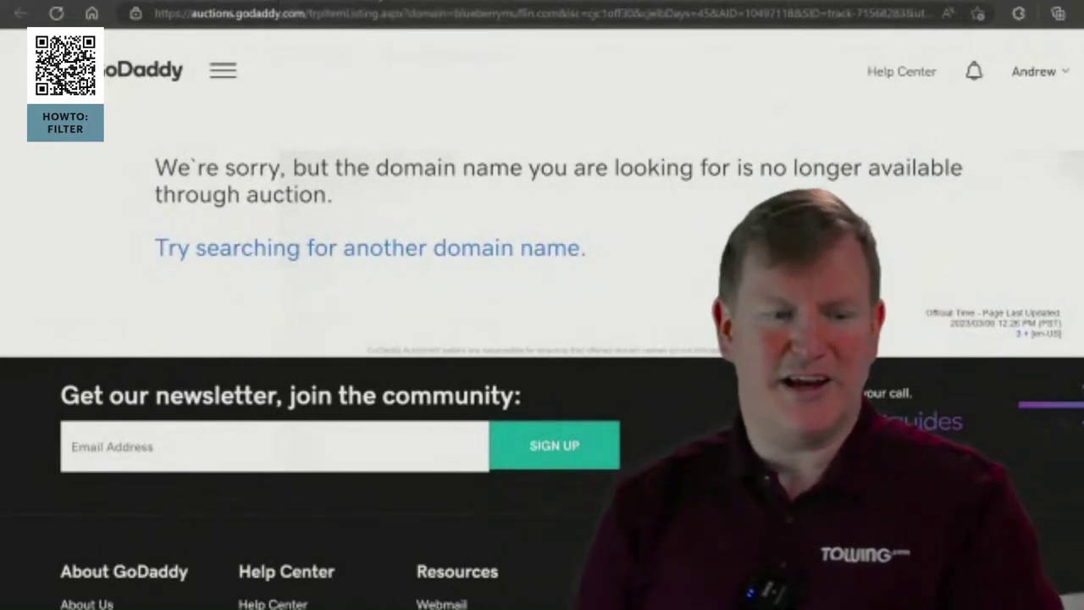
left_click(428, 3)
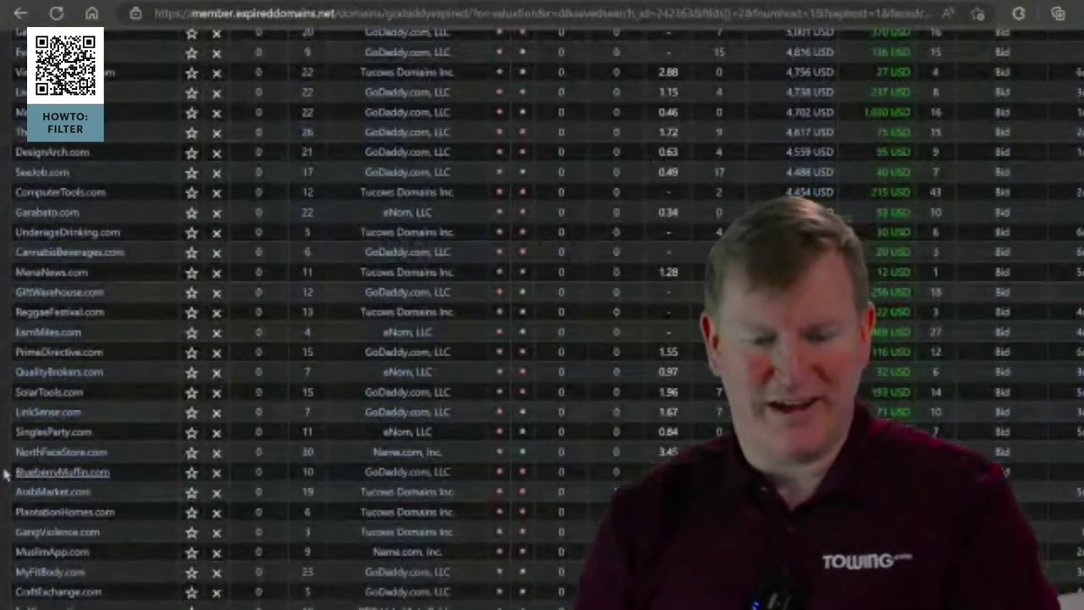
Enlarge the domain list, open the GoDaddy auction page for EvilCorporation.com to examine its current bid, and return to the list.
scroll(4, 477, "down", 4)
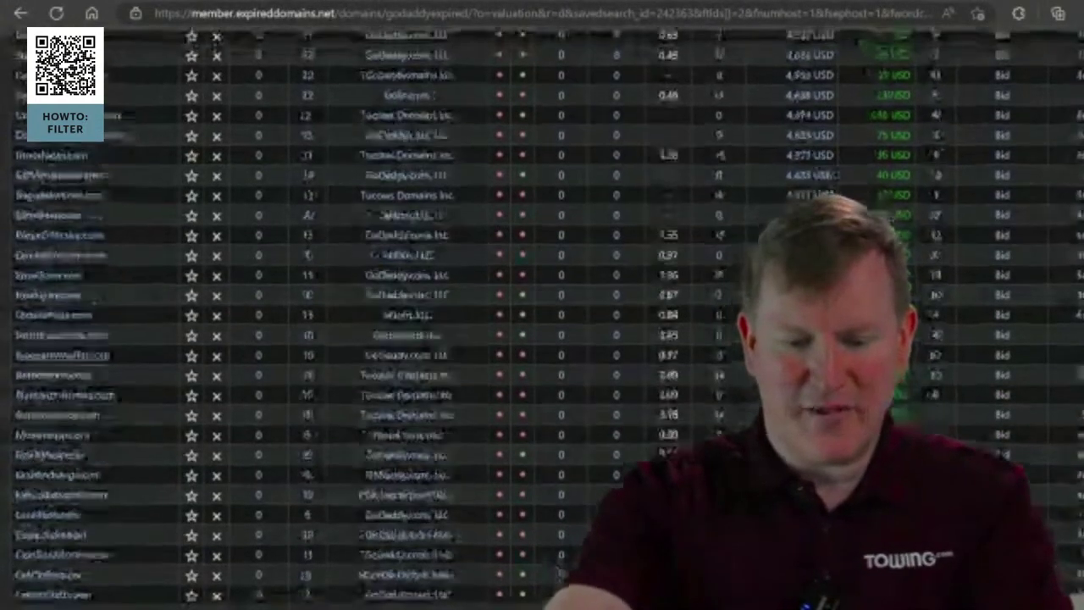
key("ctrl+plus")
key("ctrl+plus")
key("ctrl+plus")
key("ctrl+plus")
key("ctrl+plus")
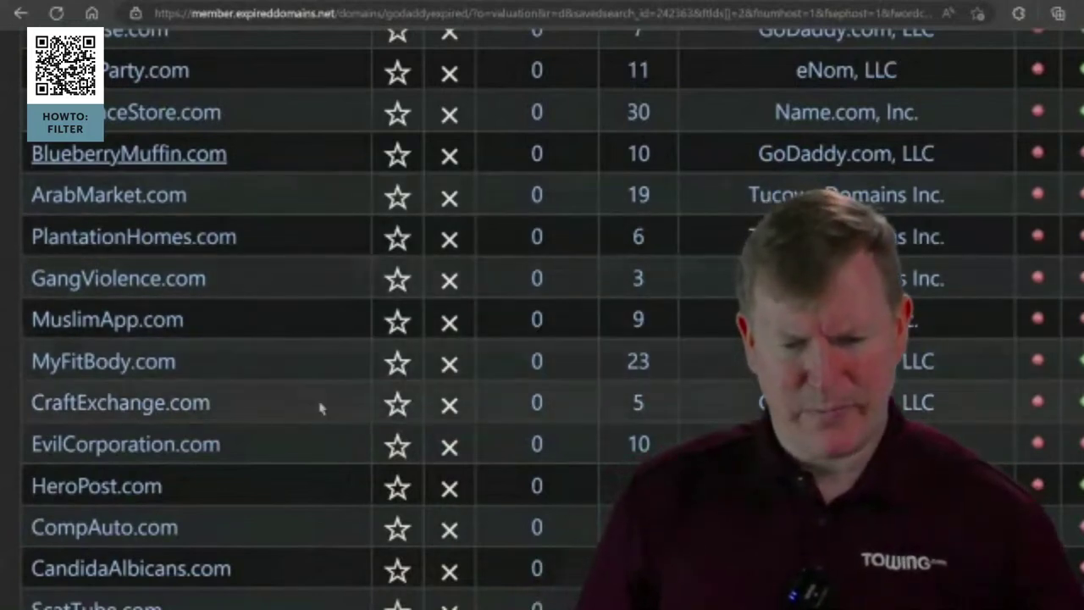
scroll(320, 408, "up", 3)
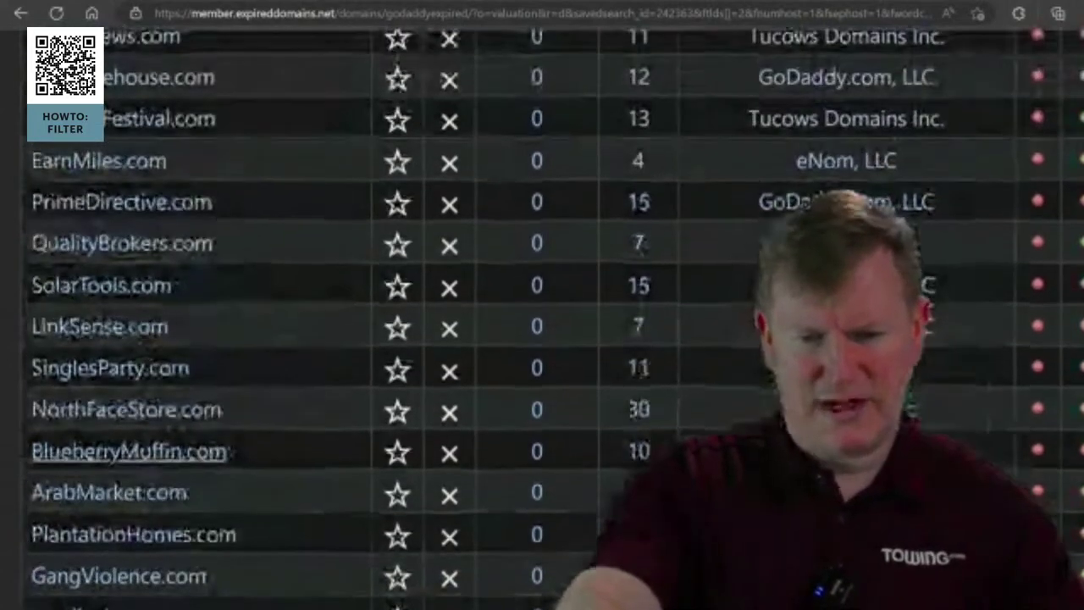
scroll(320, 408, "down", 3)
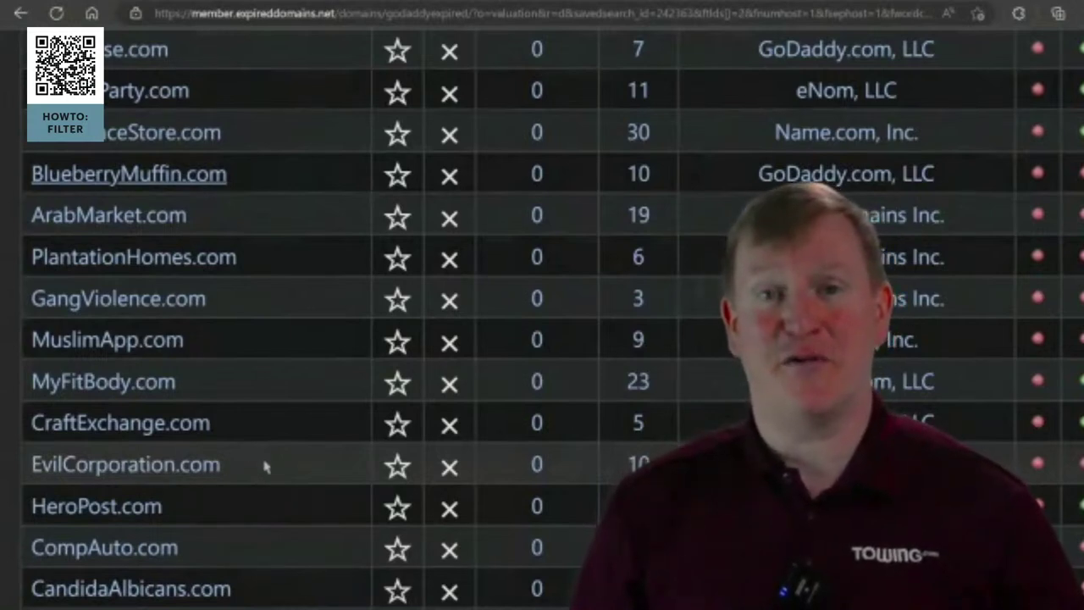
left_click(174, 473)
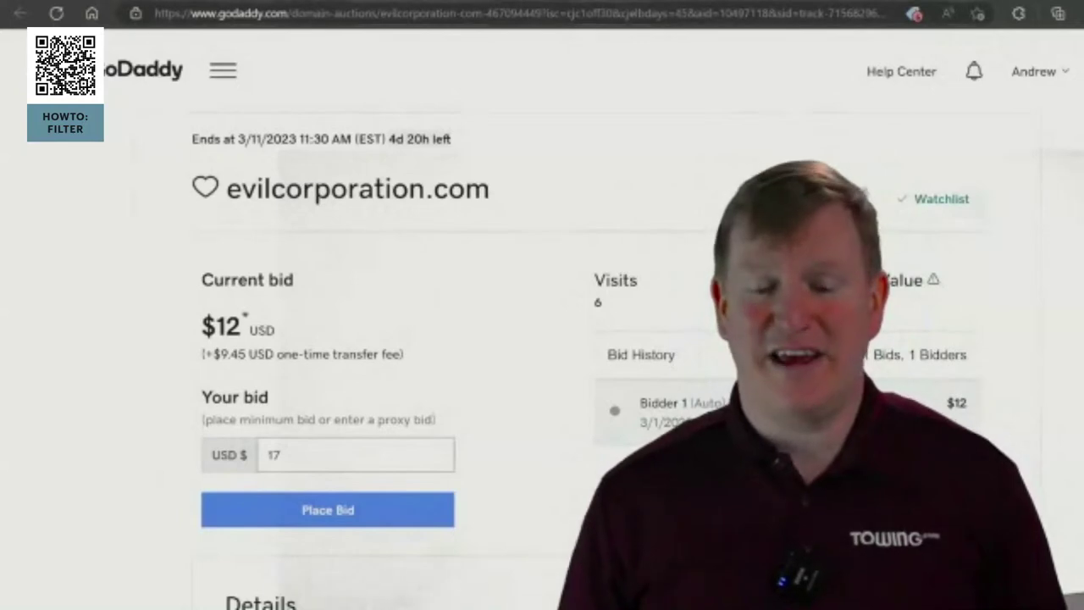
key("ctrl+w")
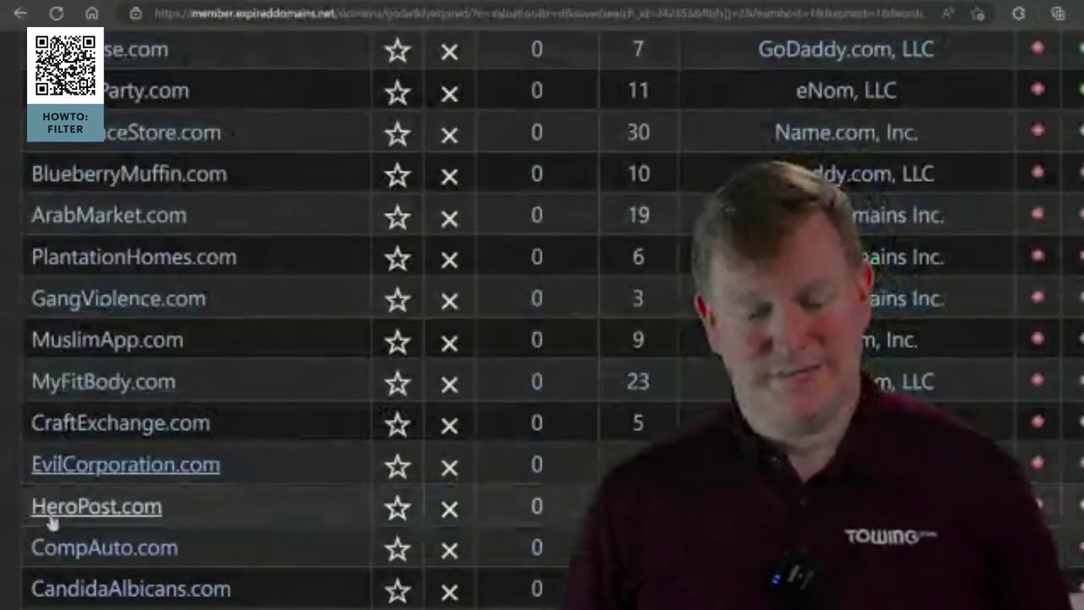
Scan the domain names listed below EvilCorporation.com for more auction candidates.
scroll(13, 550, "down", 4)
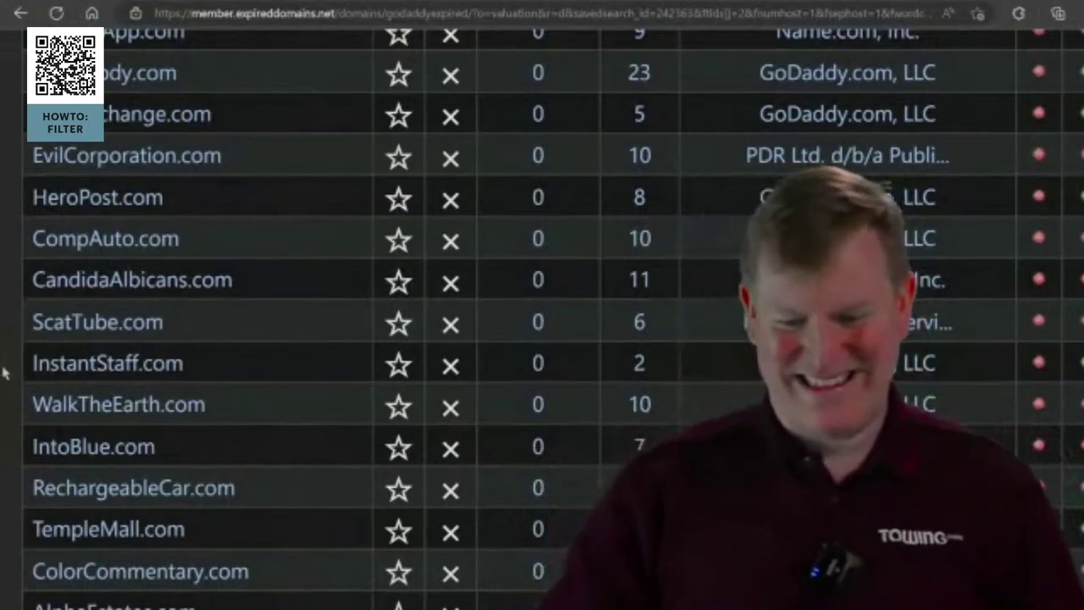
scroll(225, 383, "down", 3)
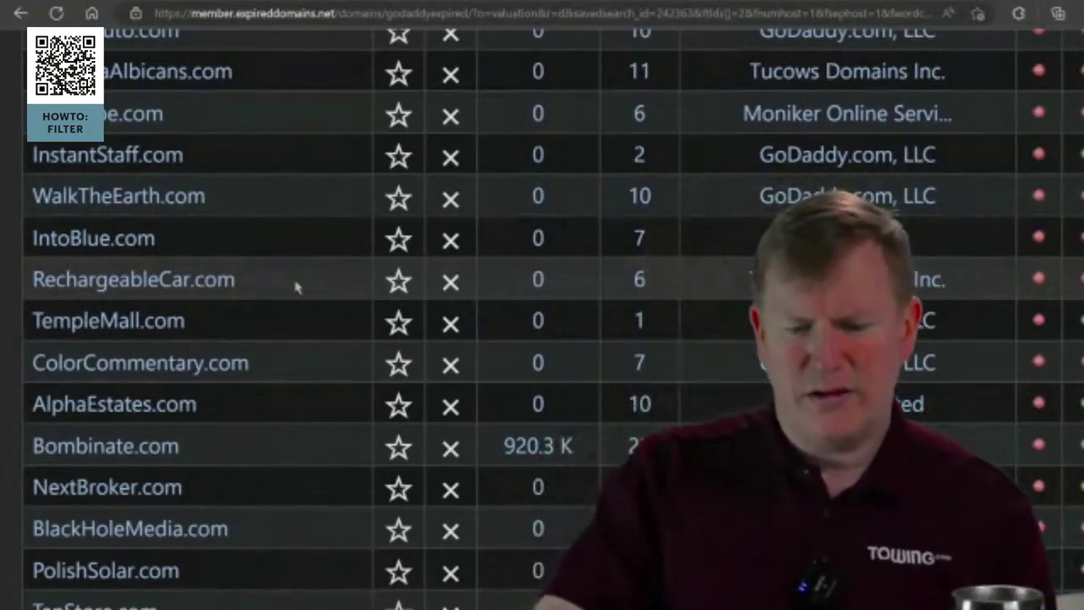
scroll(295, 287, "down", 7)
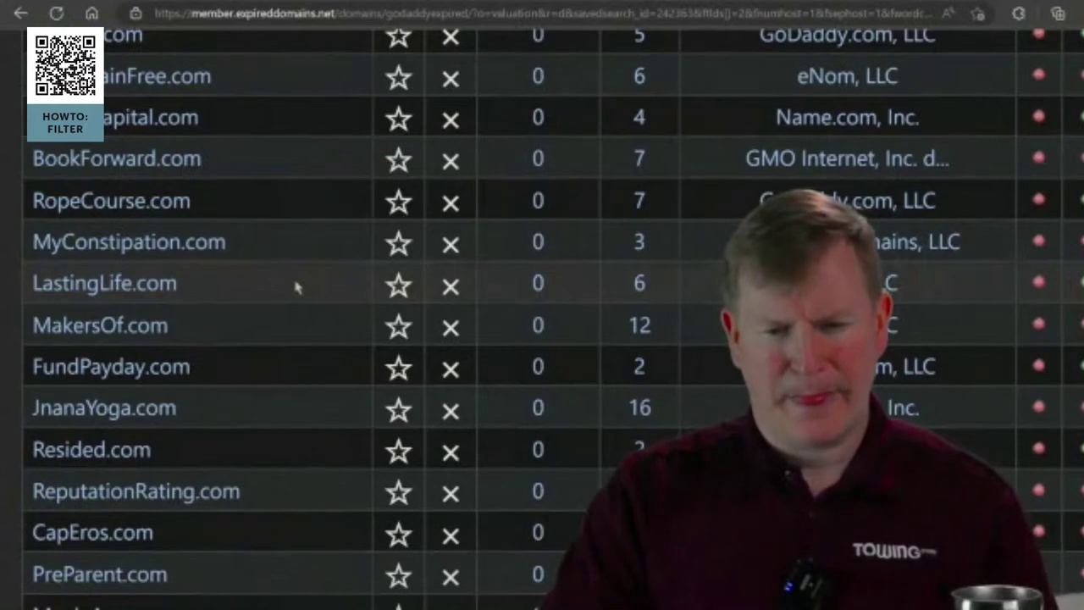
Open the GoDaddy auction for RopeCourse.com, look up "rope course" in SpyFu, and review its similar keywords.
left_click(168, 213)
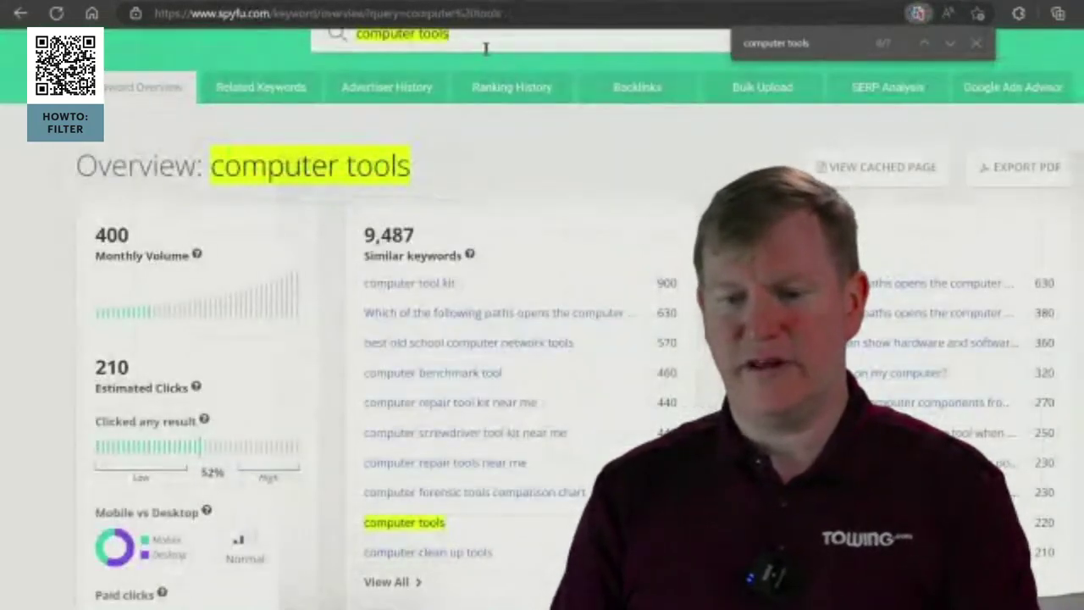
type("ropecourse")
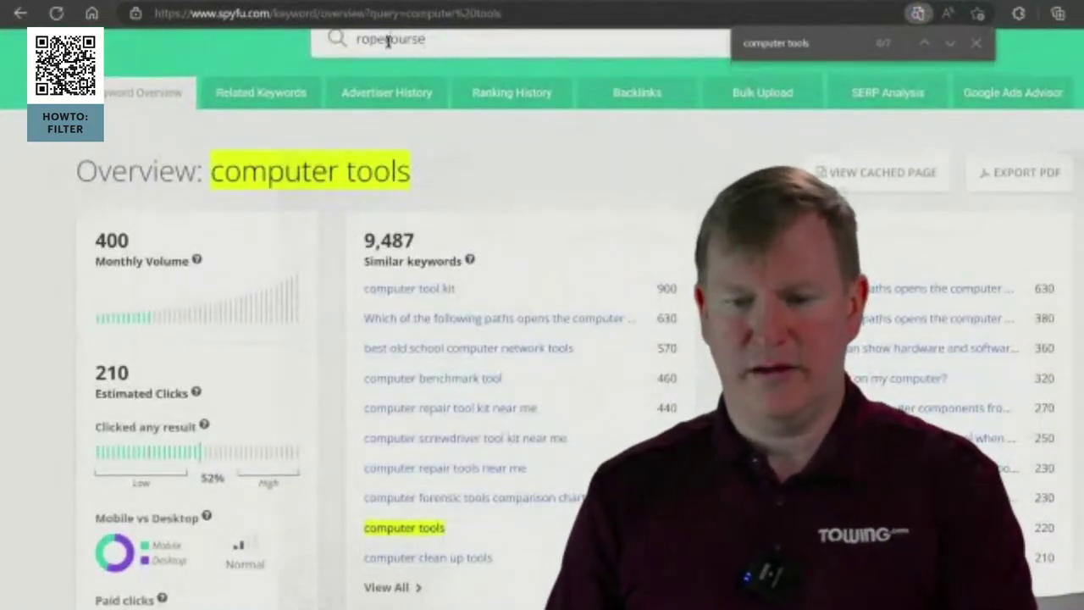
left_click(533, 40)
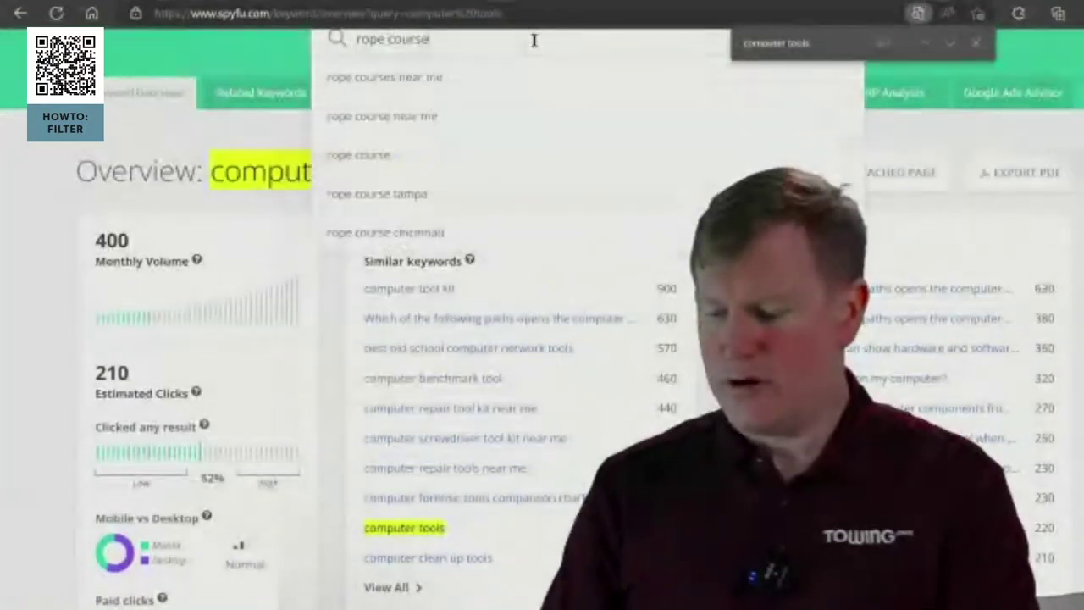
key("Return")
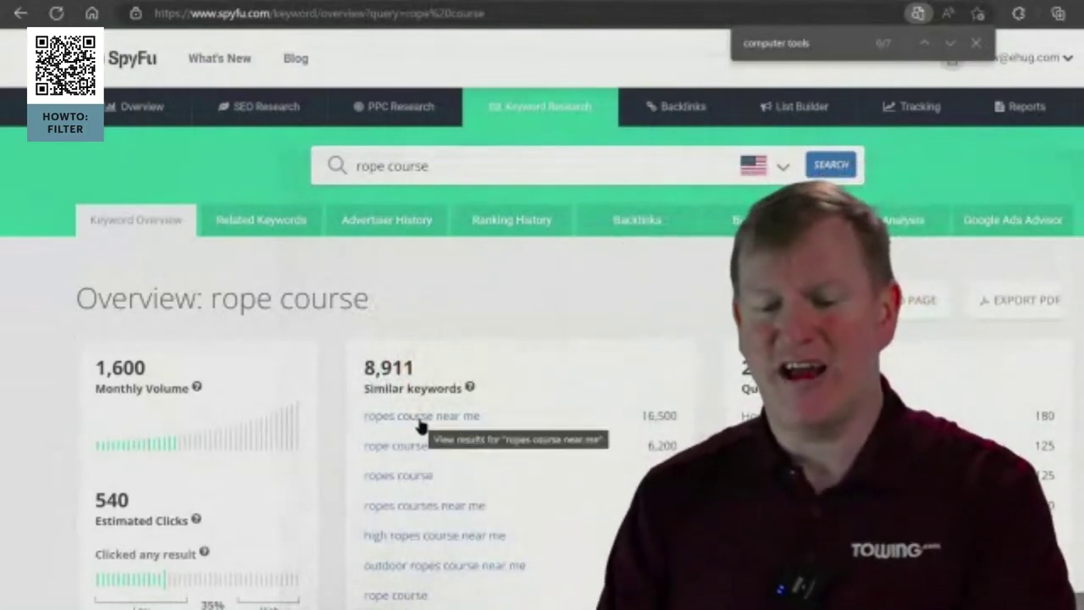
scroll(492, 352, "down", 2)
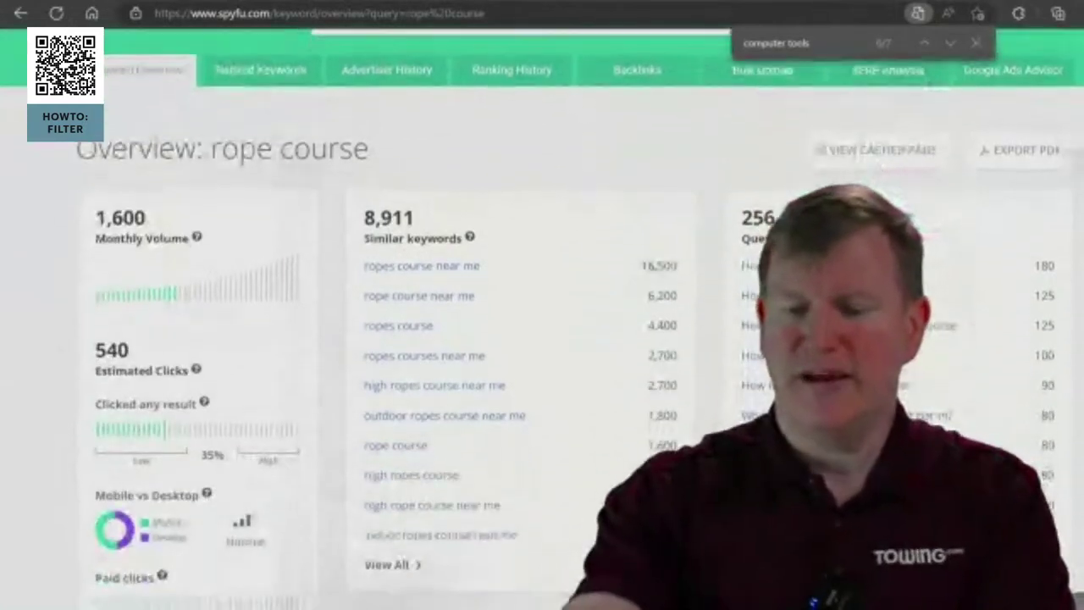
scroll(493, 352, "up", 4)
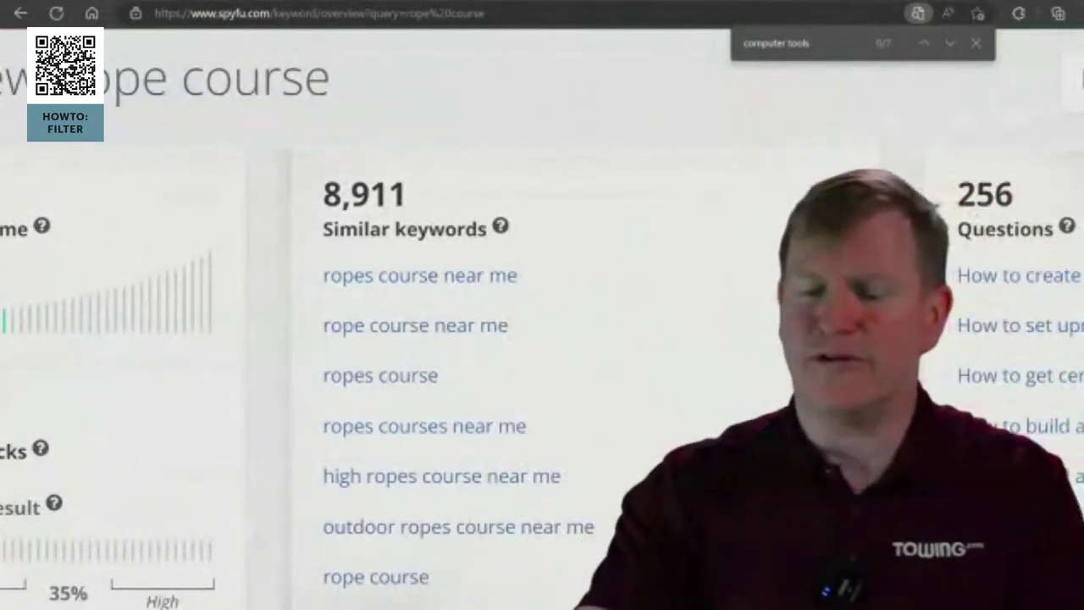
scroll(541, 339, "down", 5)
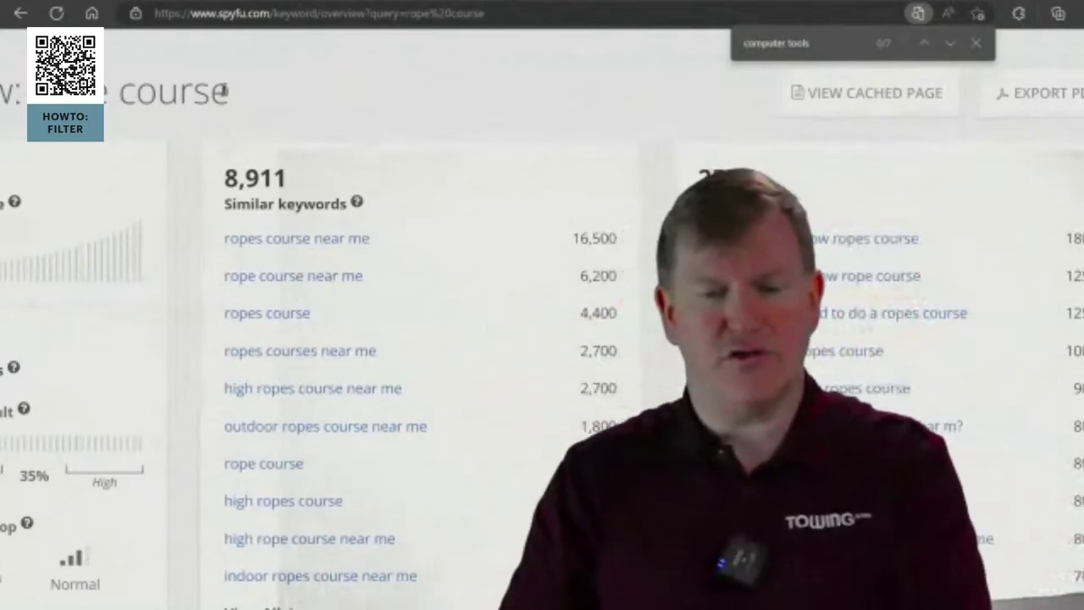
Find every occurrence of "rope course" on the SpyFu keyword overview and compare the matching similar keywords.
left_click_drag(226, 90, 30, 90)
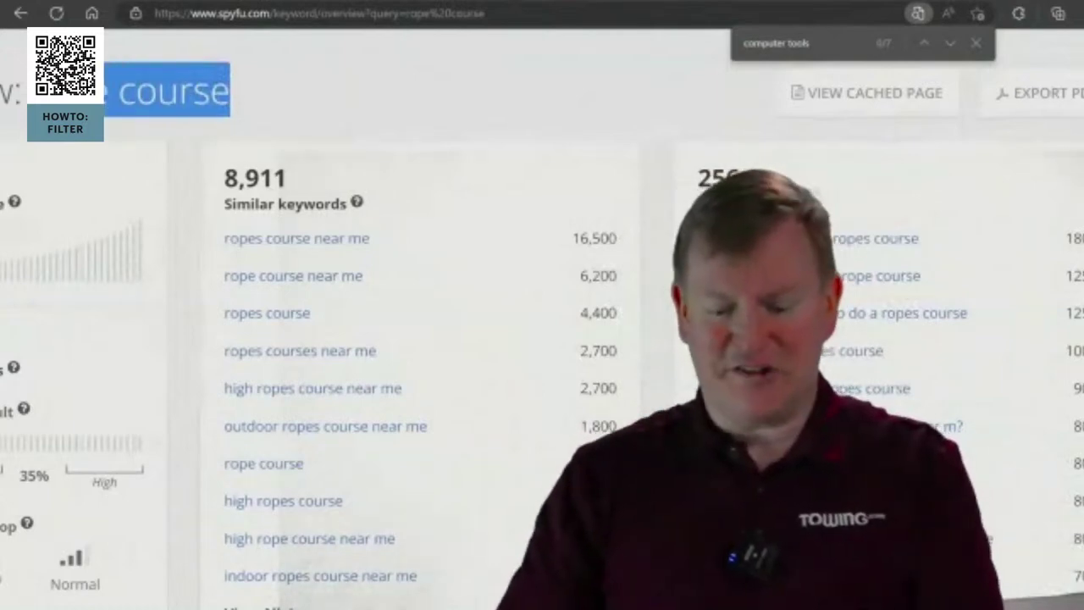
key("ctrl+f")
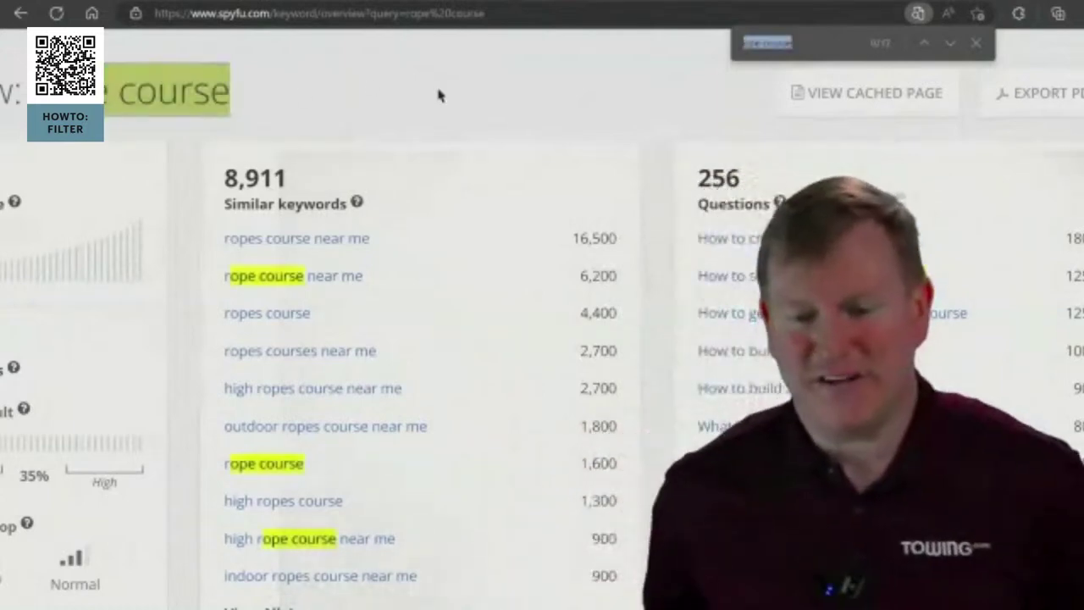
left_click(296, 100)
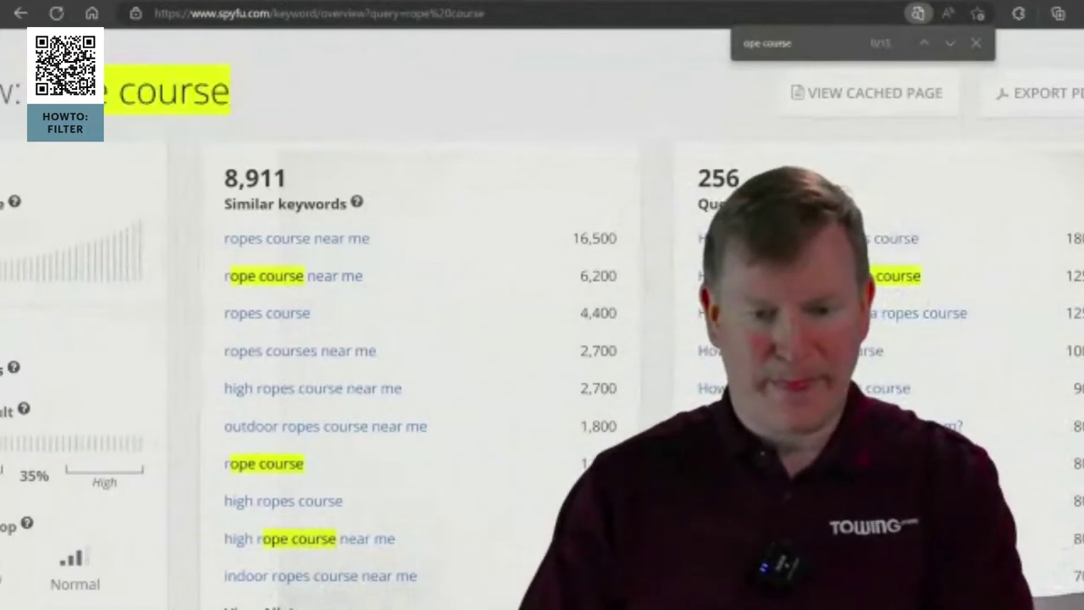
left_click_drag(34, 90, 225, 85)
key("ctrl+f")
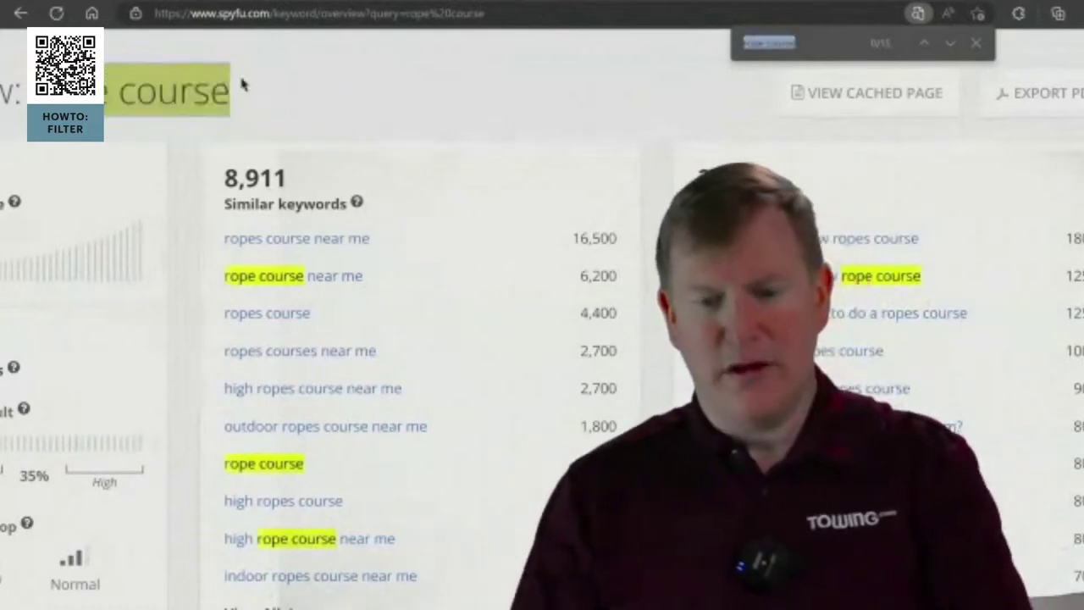
left_click(399, 81)
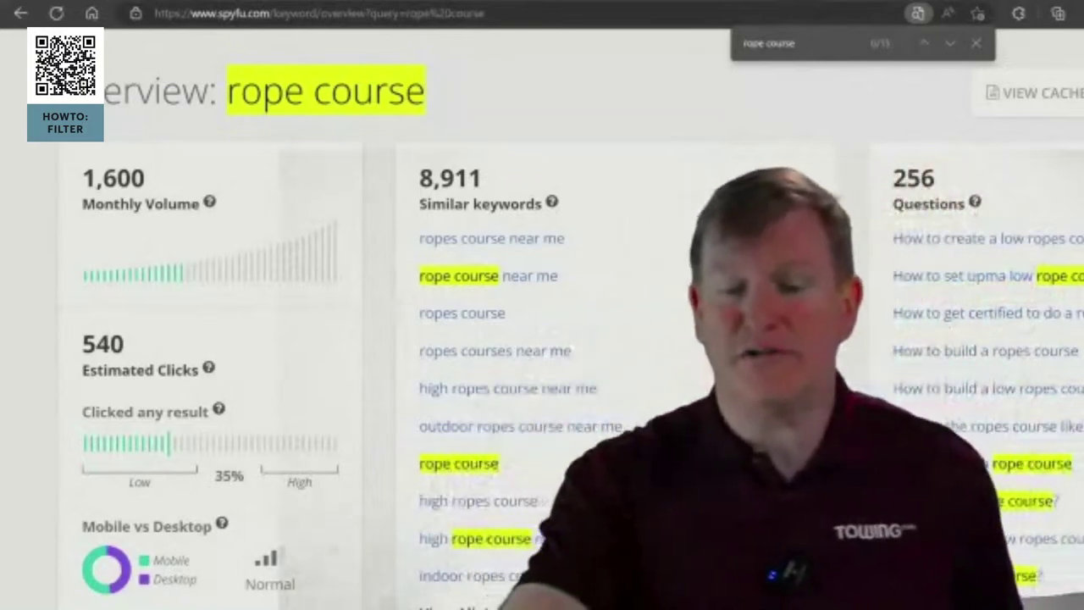
scroll(542, 338, "right", 3)
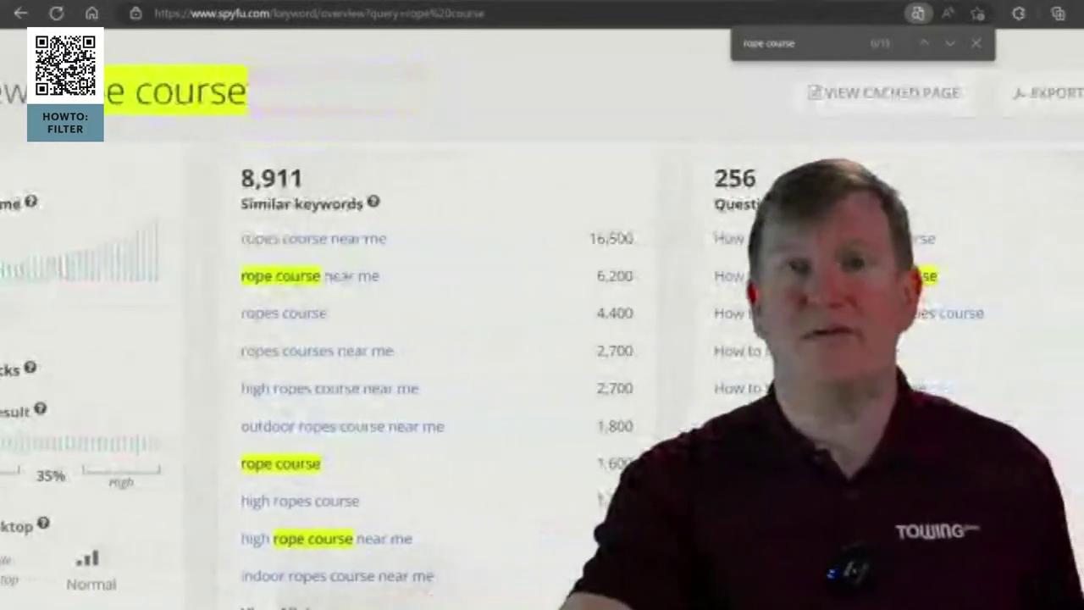
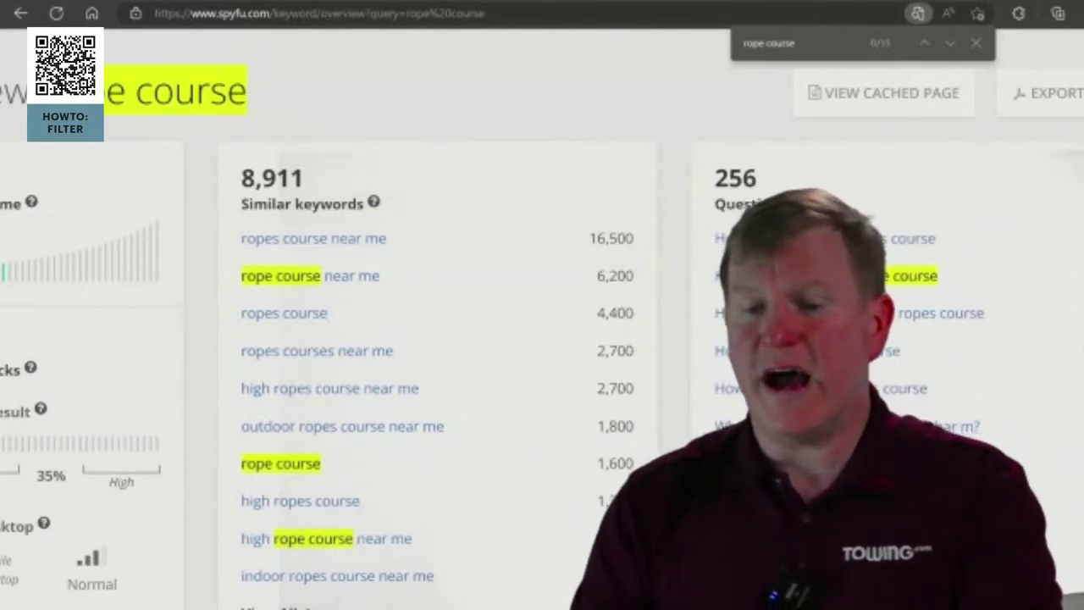
Recheck the current bid on the GoDaddy auction page for RopeCourse.com and return to the SpyFu overview.
key("Escape")
key("ctrl+Tab")
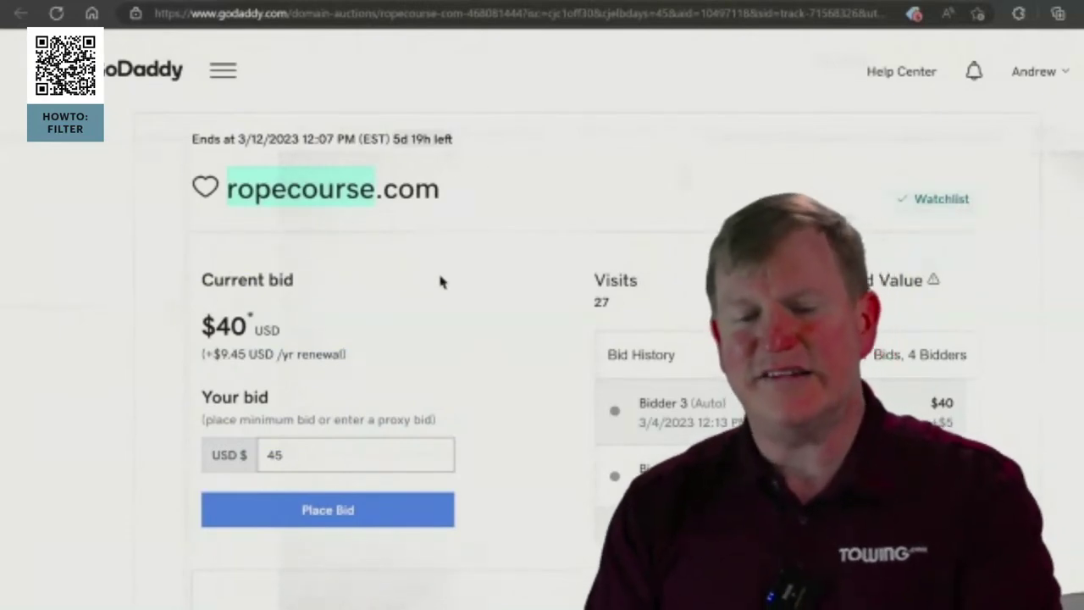
left_click(325, 203)
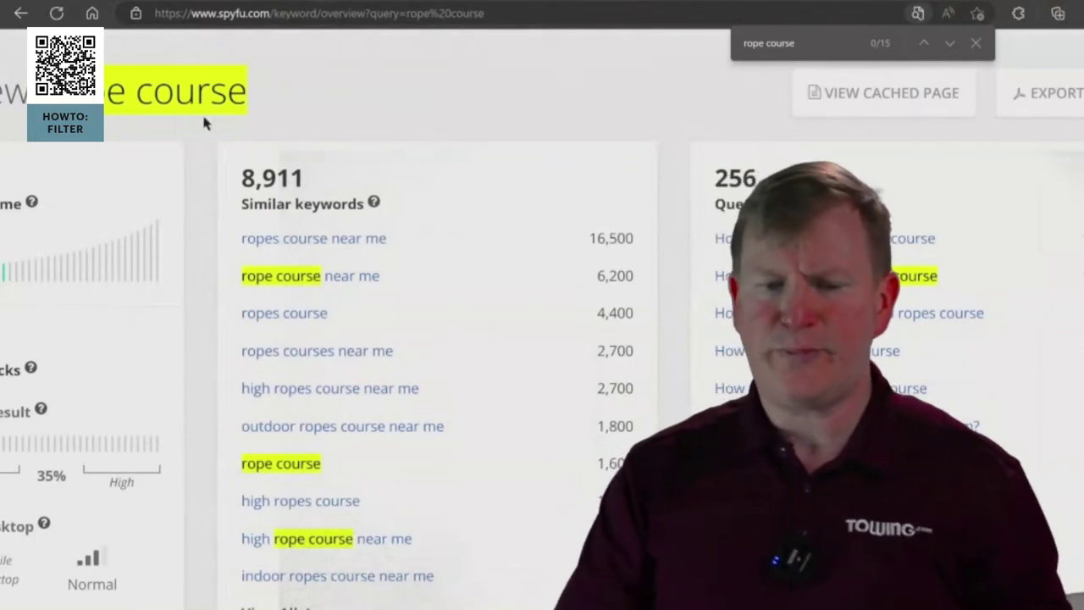
Examine the monthly volume, difficulty, cost per click and Google search volume for "rope course" in the SpyFu overview.
scroll(175, 130, "left", 3)
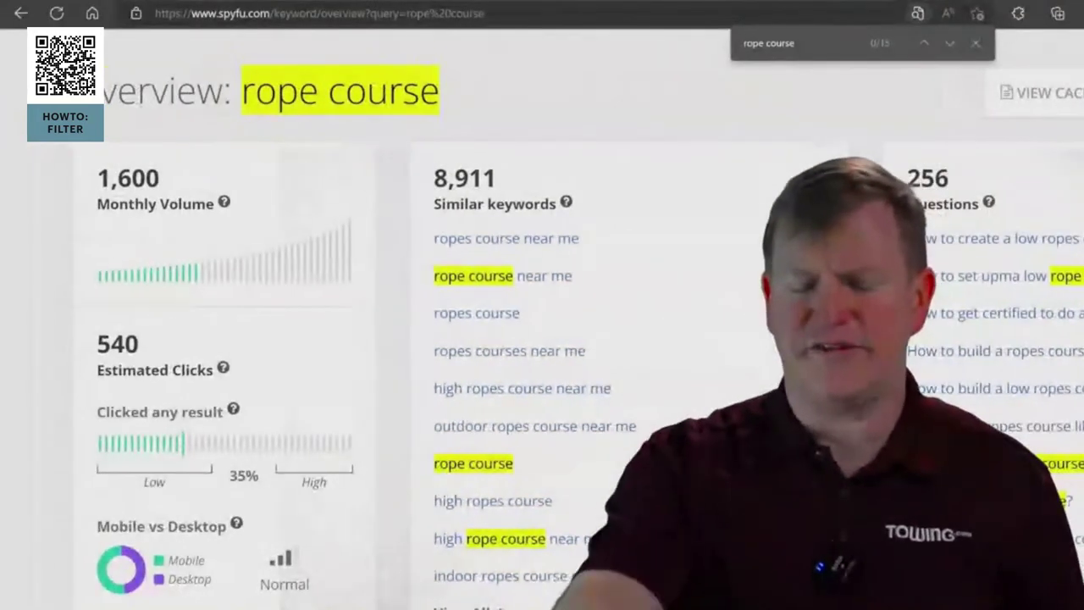
scroll(542, 338, "down", 8)
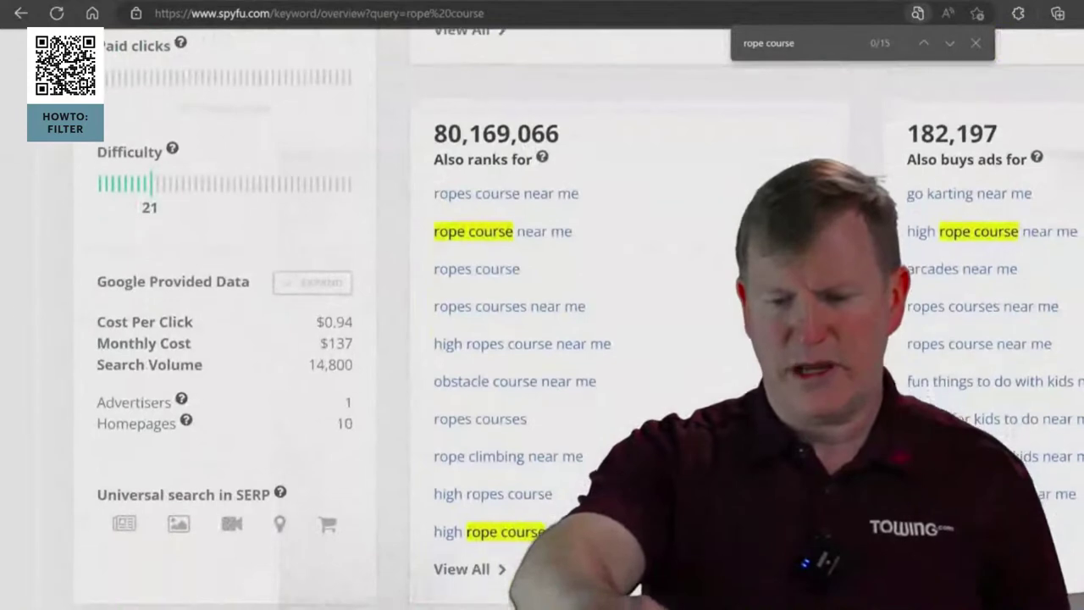
scroll(17, 424, "up", 5)
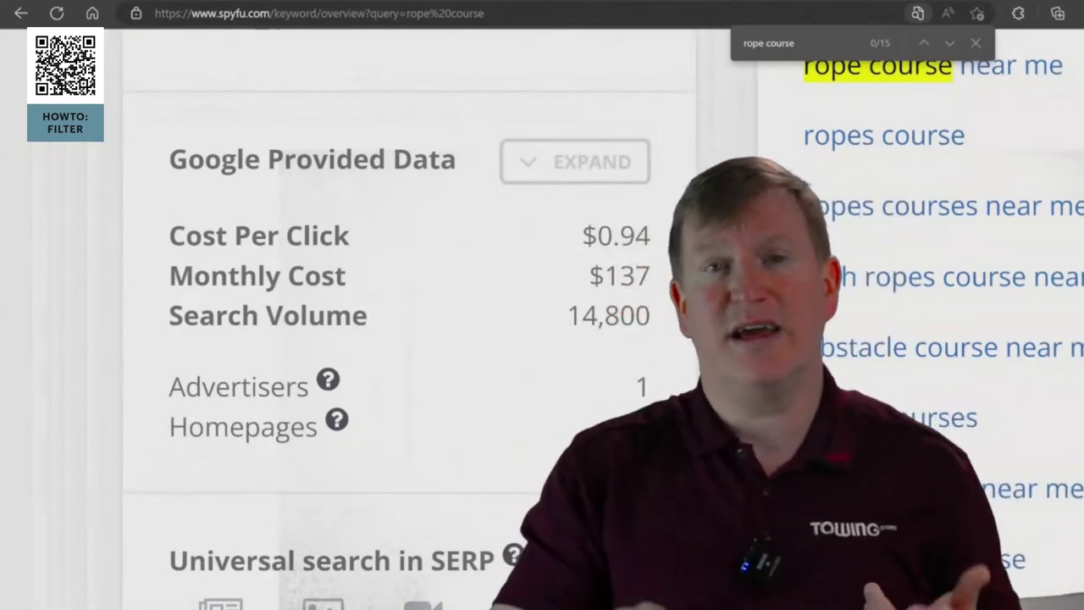
key("ctrl+minus")
key("ctrl+0")
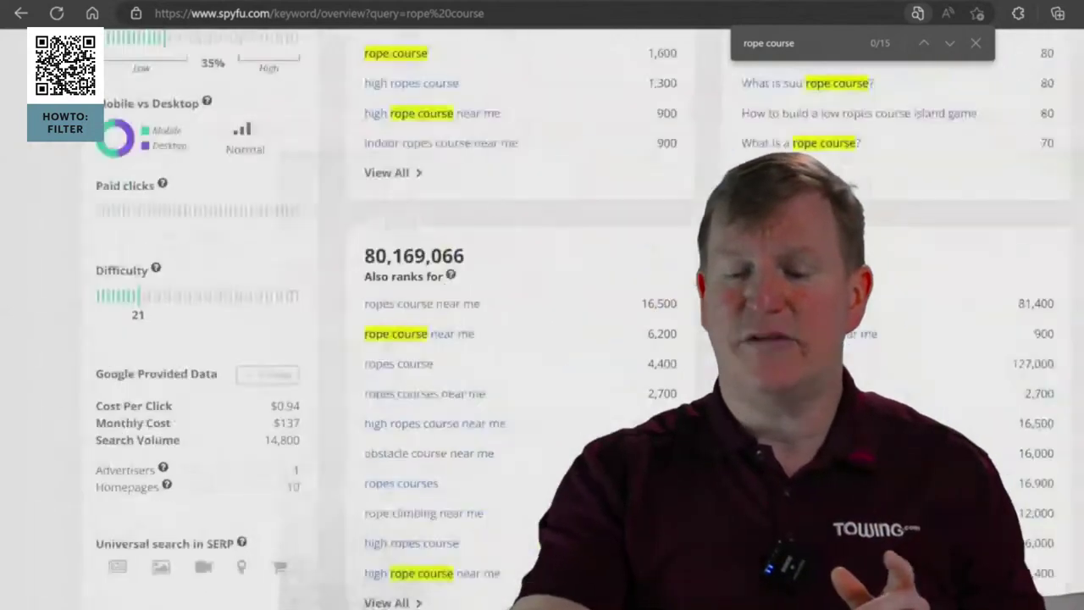
scroll(542, 338, "up", 1)
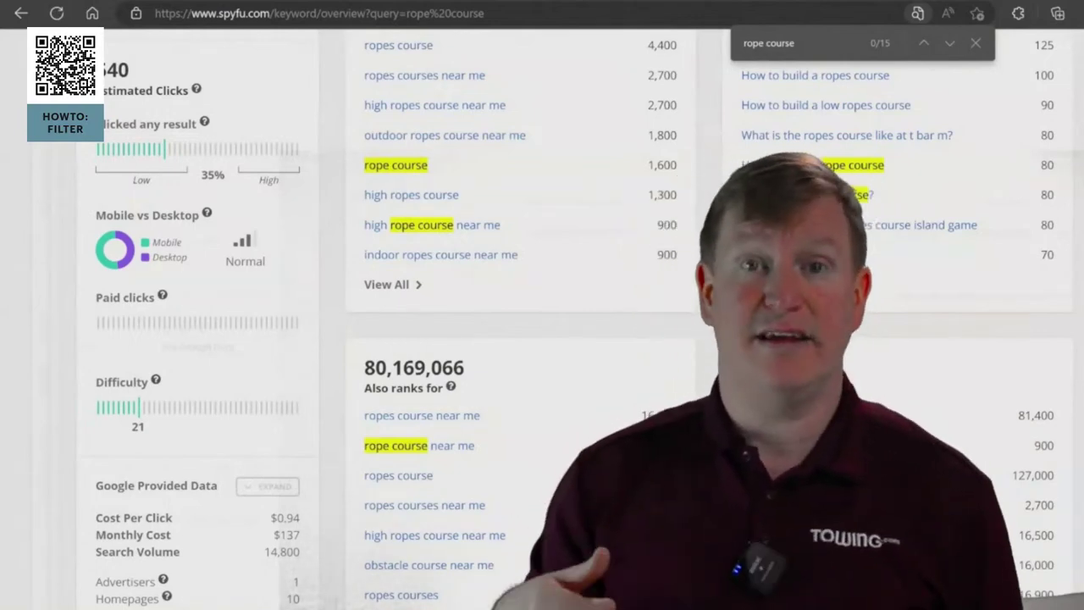
scroll(541, 319, "up", 5)
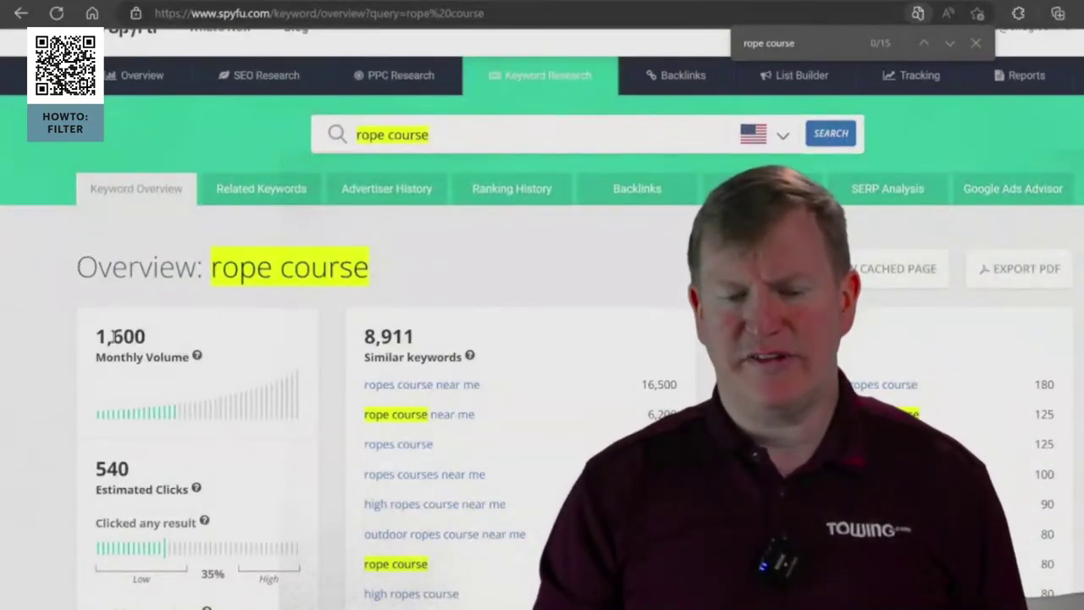
scroll(56, 359, "down", 5)
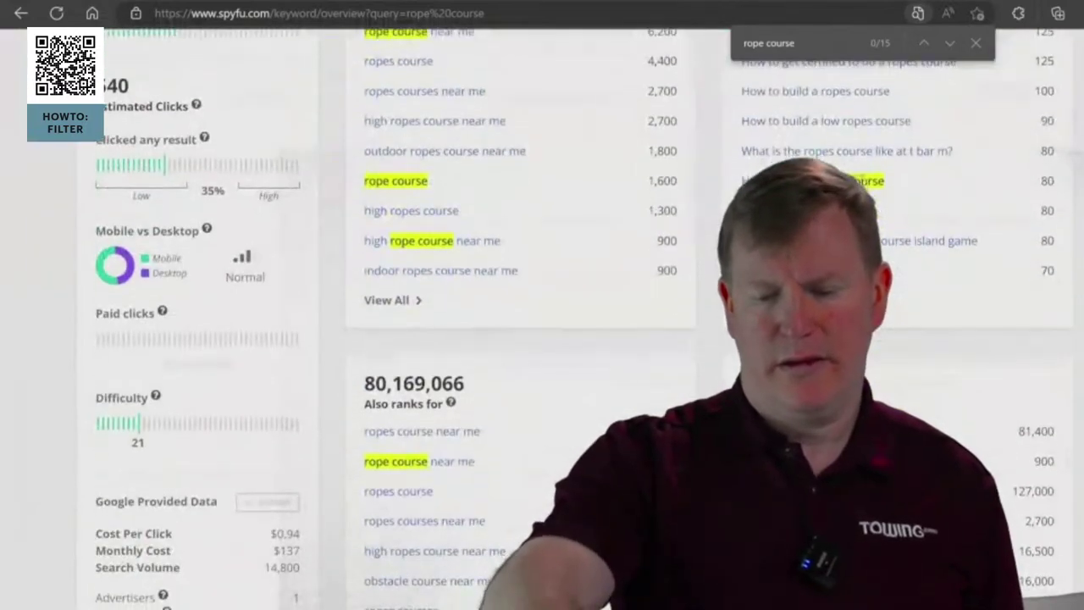
scroll(56, 359, "up", 5)
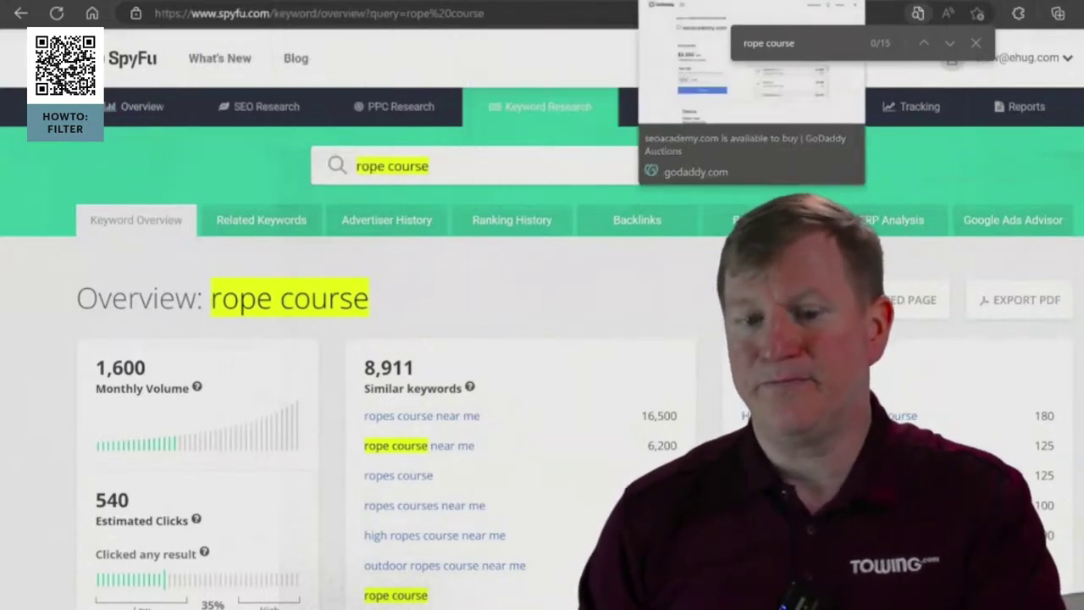
Return to the expired domains list and scan the names below RopeCourse.com for more auction candidates.
key("ctrl+Tab")
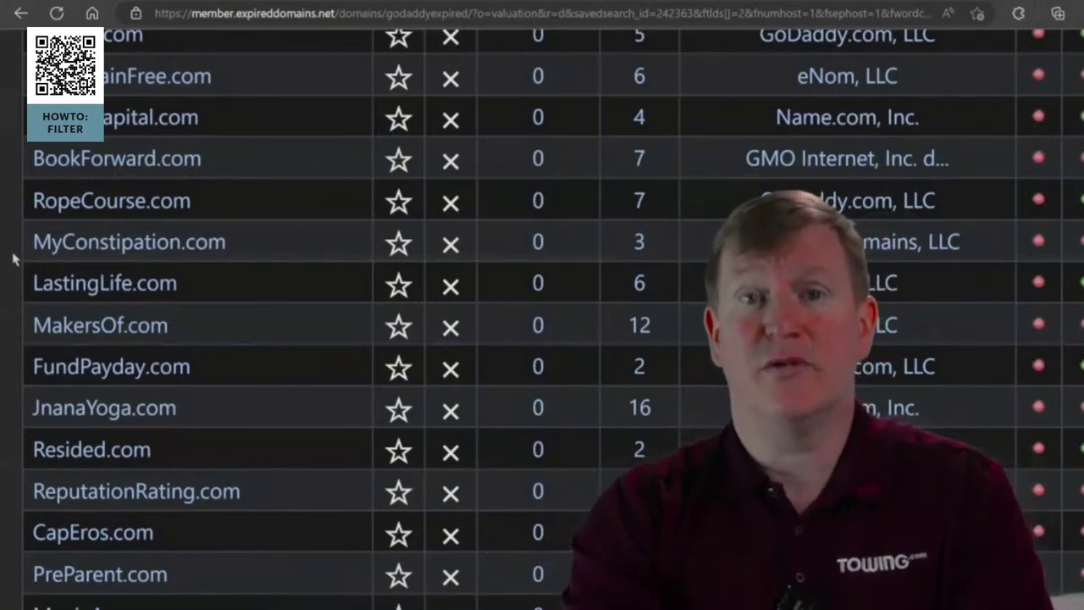
scroll(12, 258, "down", 3)
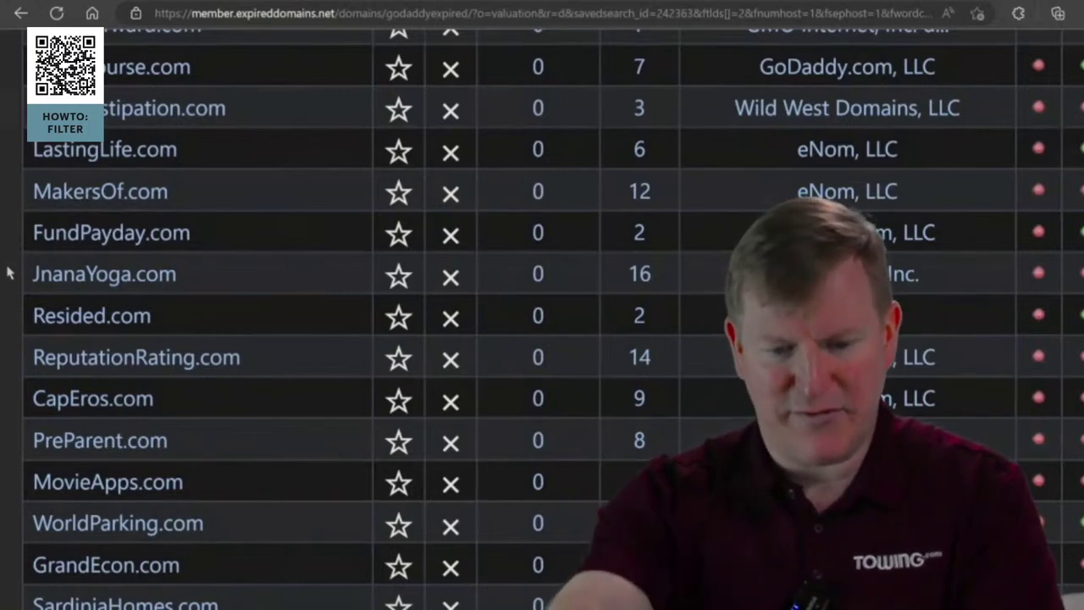
scroll(9, 273, "down", 9)
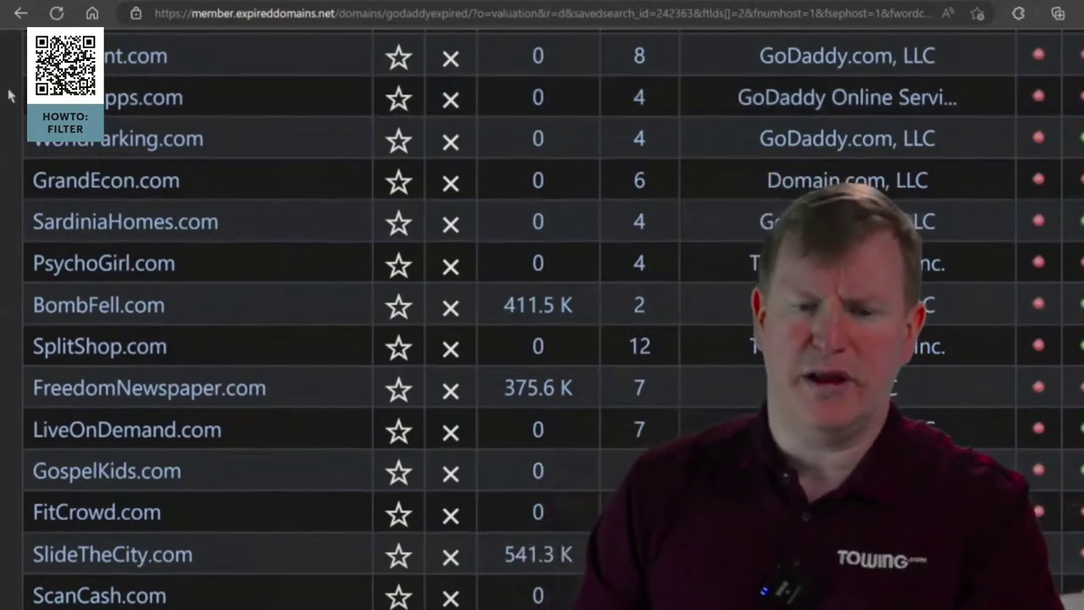
right_click(10, 96)
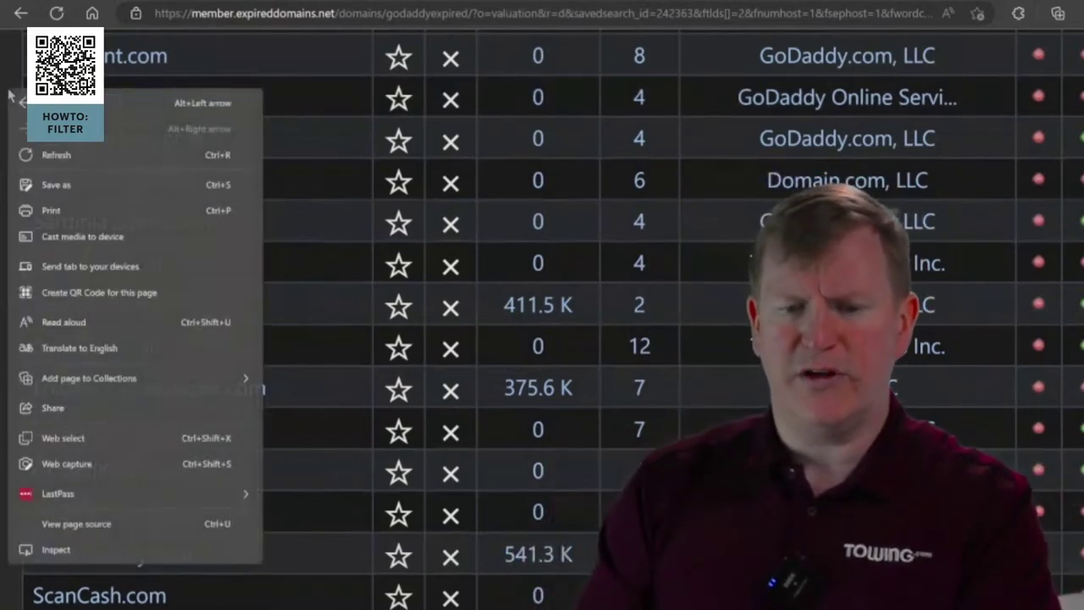
left_click(17, 73)
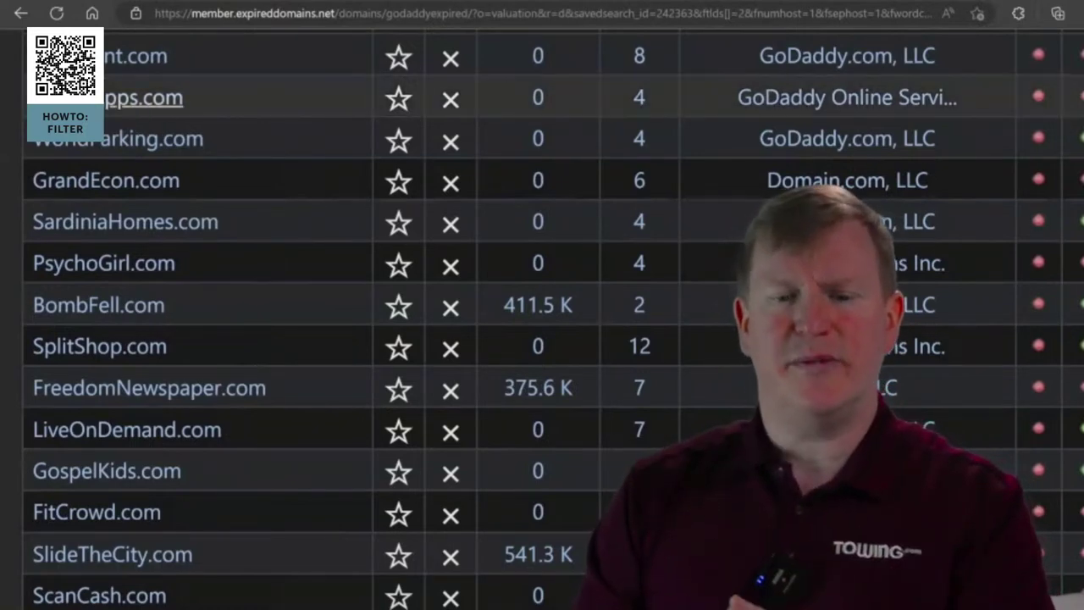
Open the GoDaddy auction page for MovieApps.com and examine its name, current bid and bid history.
left_click(127, 97)
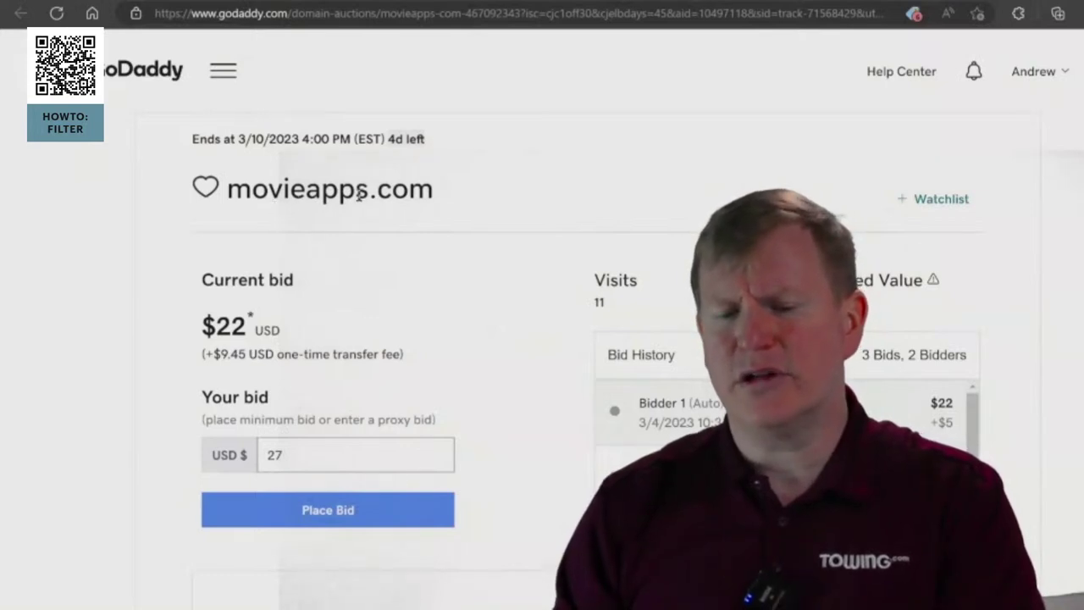
left_click_drag(240, 188, 230, 190)
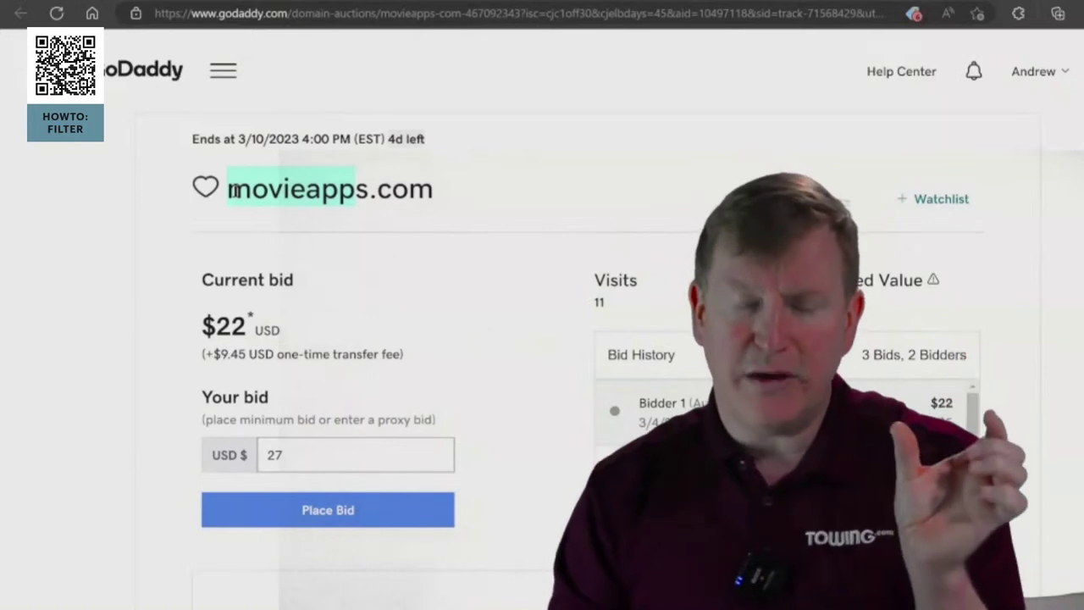
left_click(285, 200)
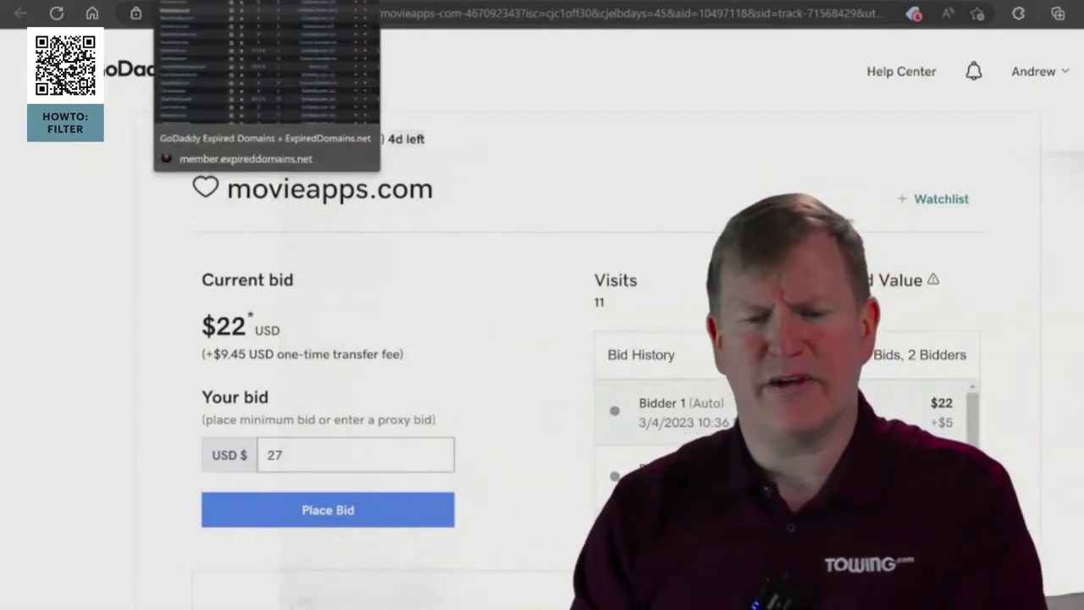
Go back to the expired domains list and scan the names further down, past MovieApps.com.
left_click(254, 2)
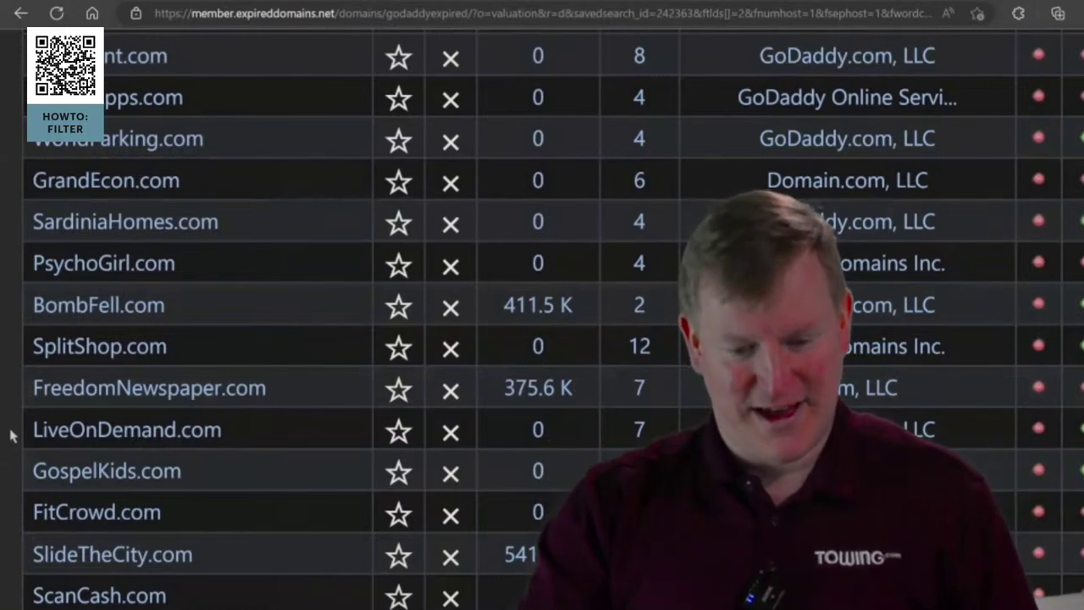
scroll(12, 434, "down", 7)
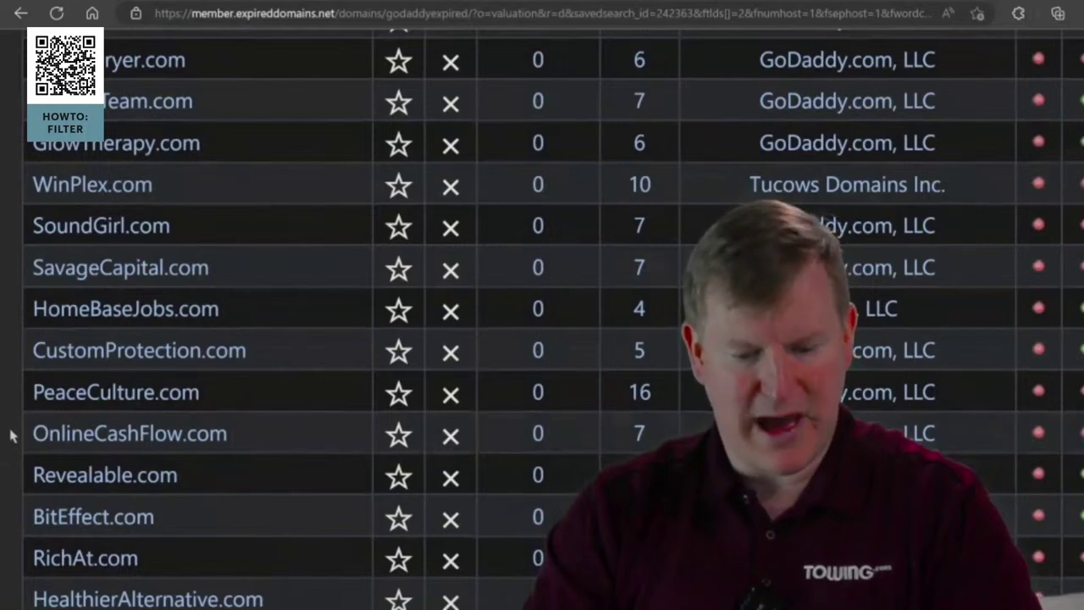
scroll(12, 435, "down", 10)
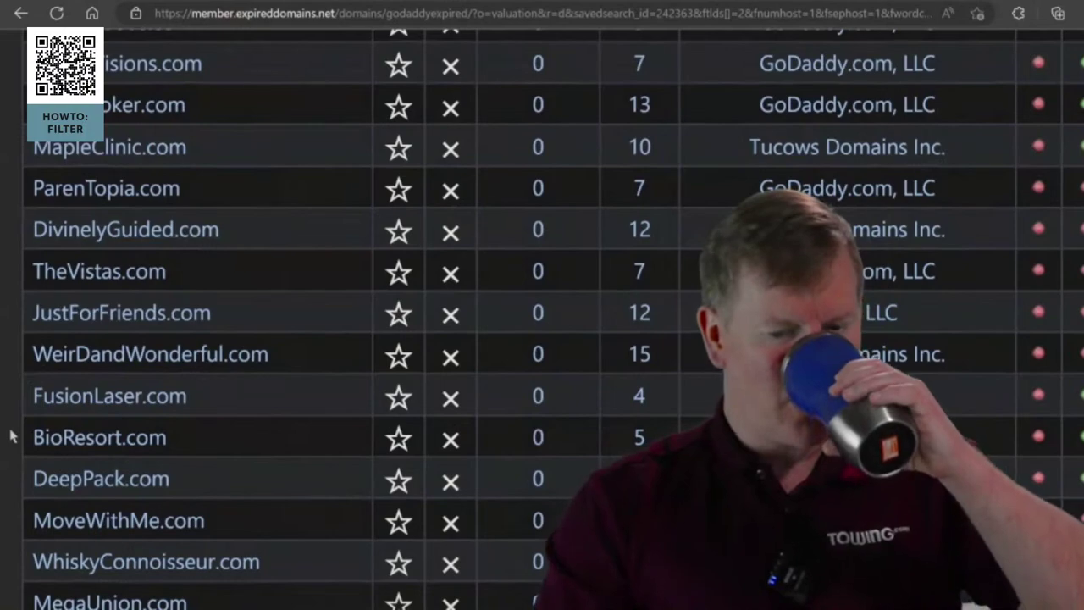
Scan the expired domains list down to HomemadePies.com and open that domain's GoDaddy auction page.
scroll(12, 435, "down", 5)
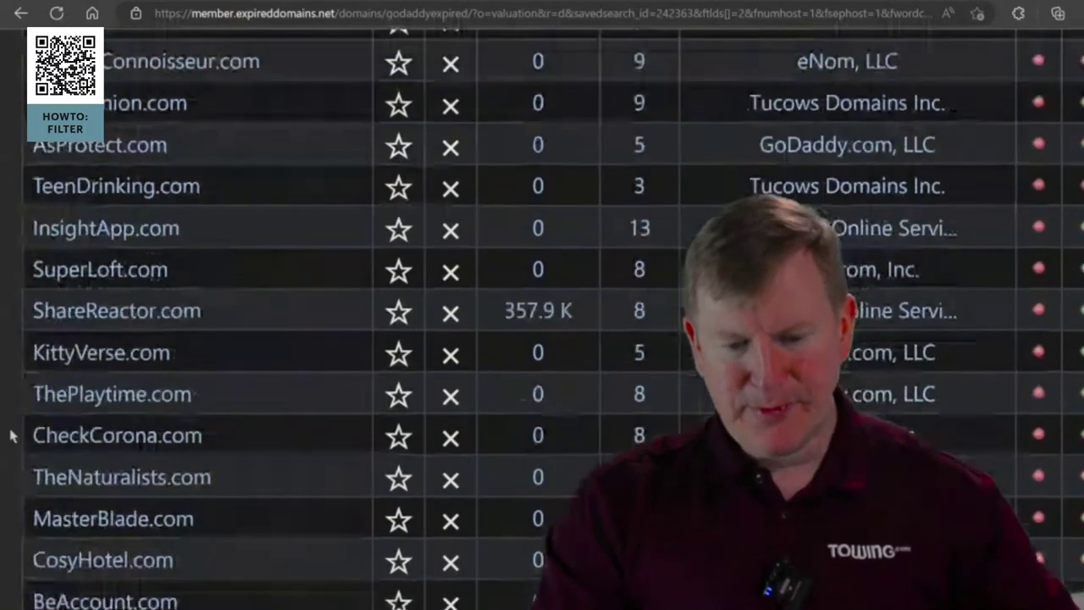
scroll(12, 436, "down", 1)
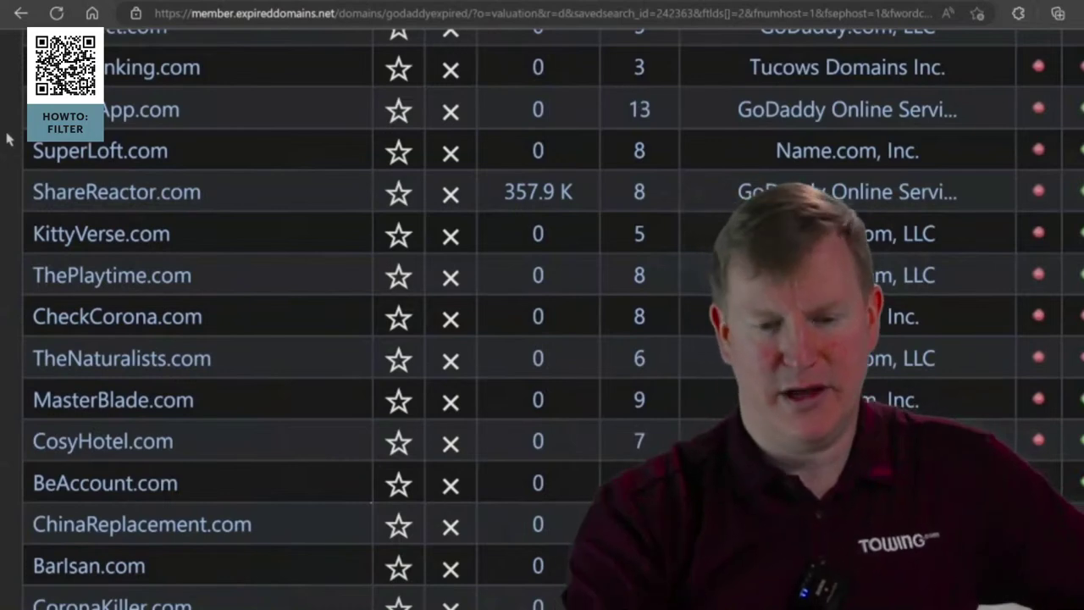
scroll(7, 137, "down", 6)
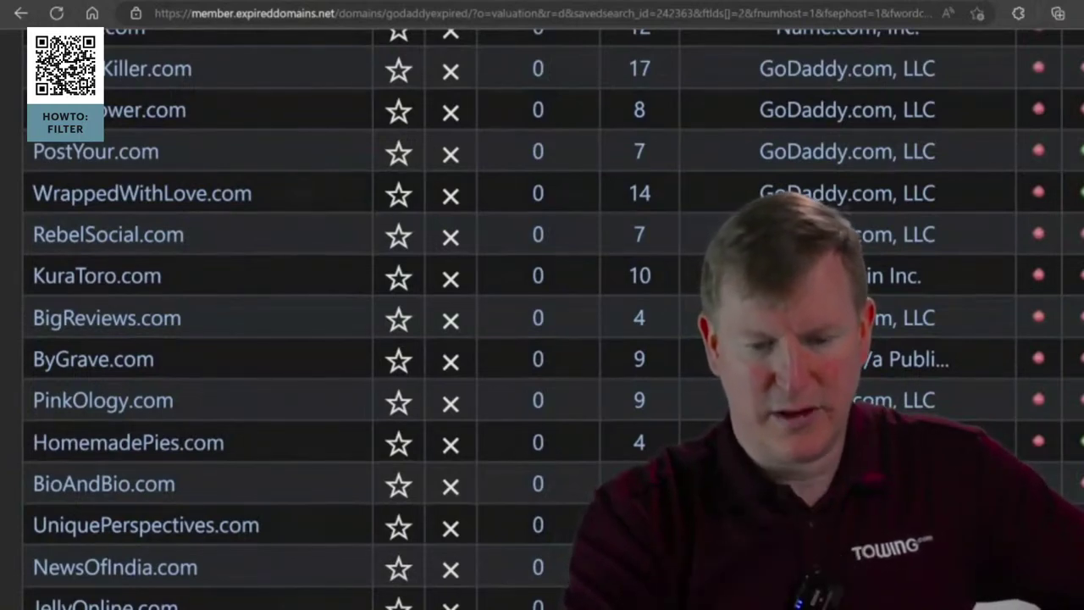
scroll(339, 339, "down", 4)
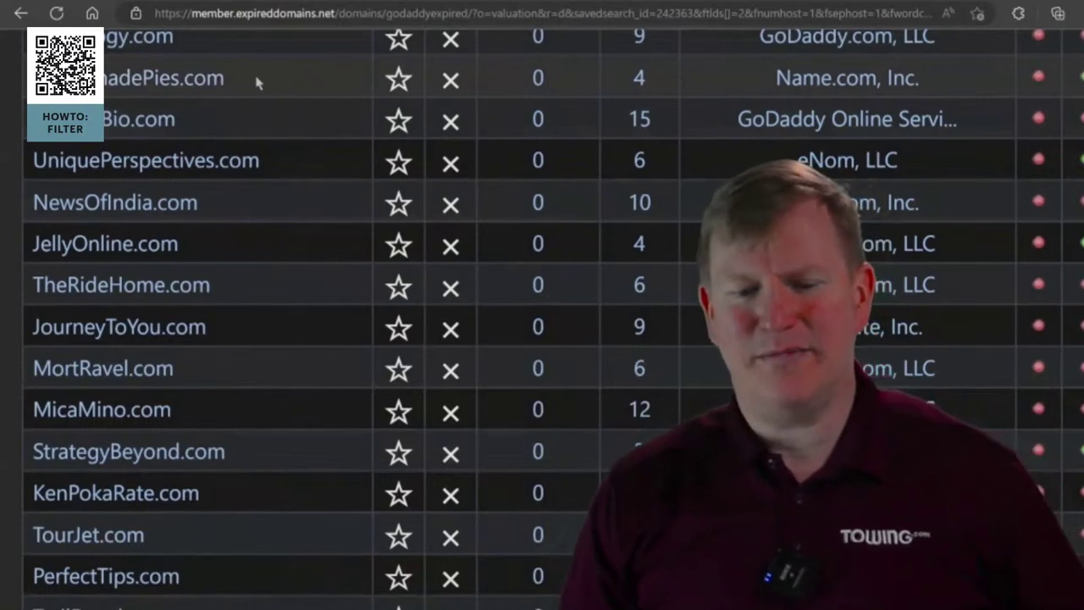
left_click(131, 78)
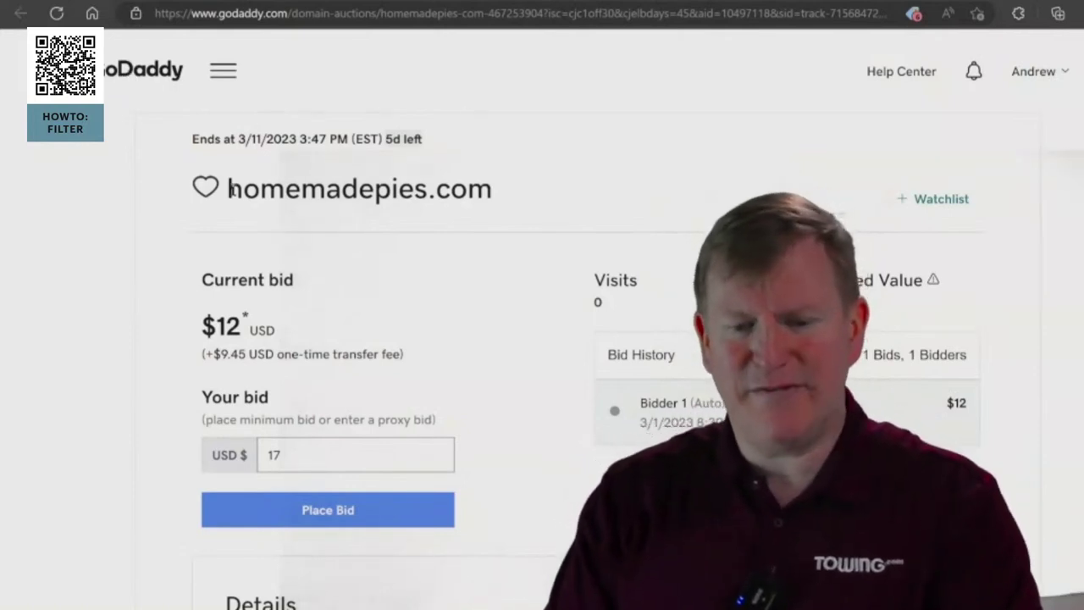
Copy the name from the HomemadePies.com auction and look up the keyword "homemade pies" in SpyFu.
left_click_drag(230, 188, 417, 188)
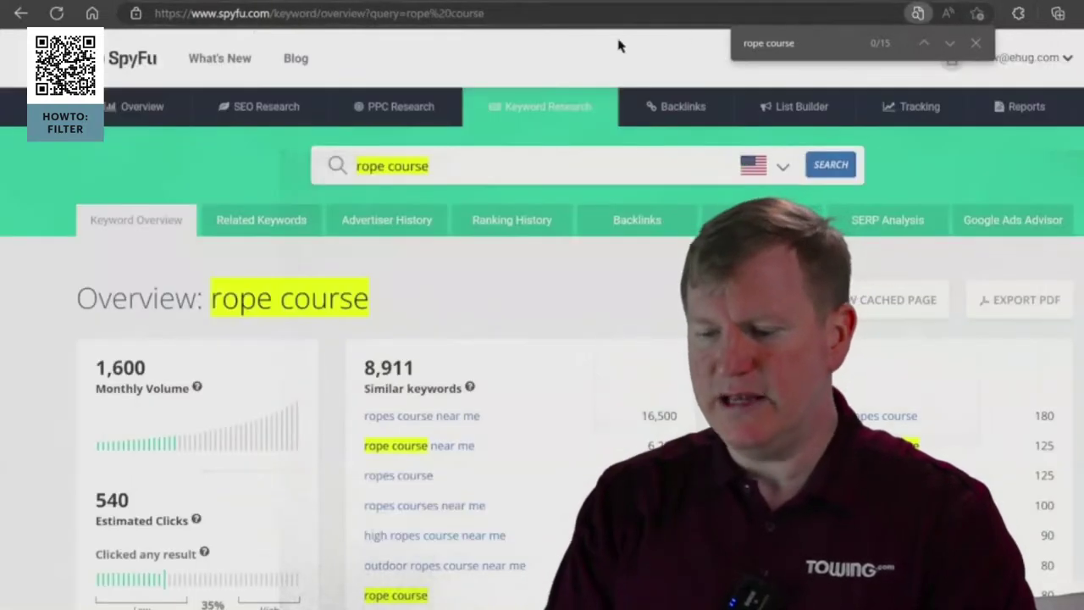
left_click(451, 182)
type("homemadepies")
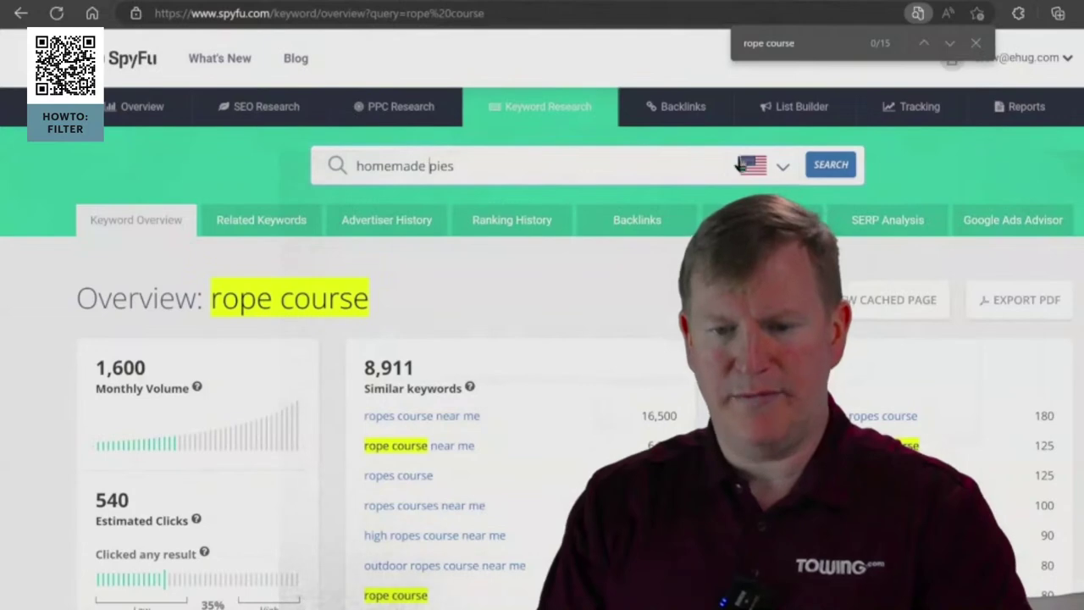
left_click(830, 164)
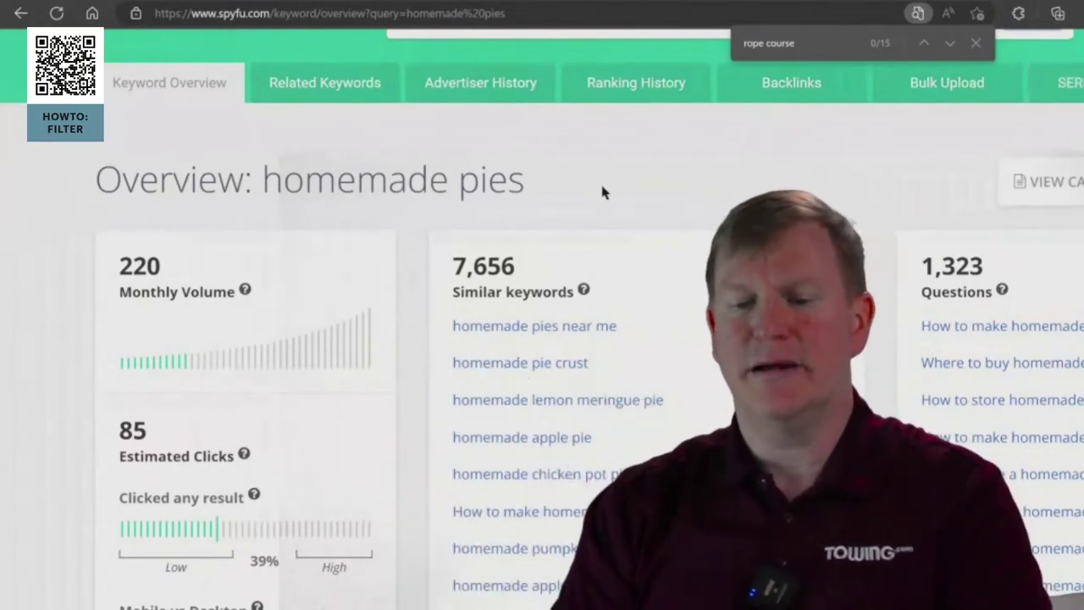
Highlight every occurrence of "homemade pies" on the SpyFu keyword overview page.
left_click_drag(529, 181, 264, 191)
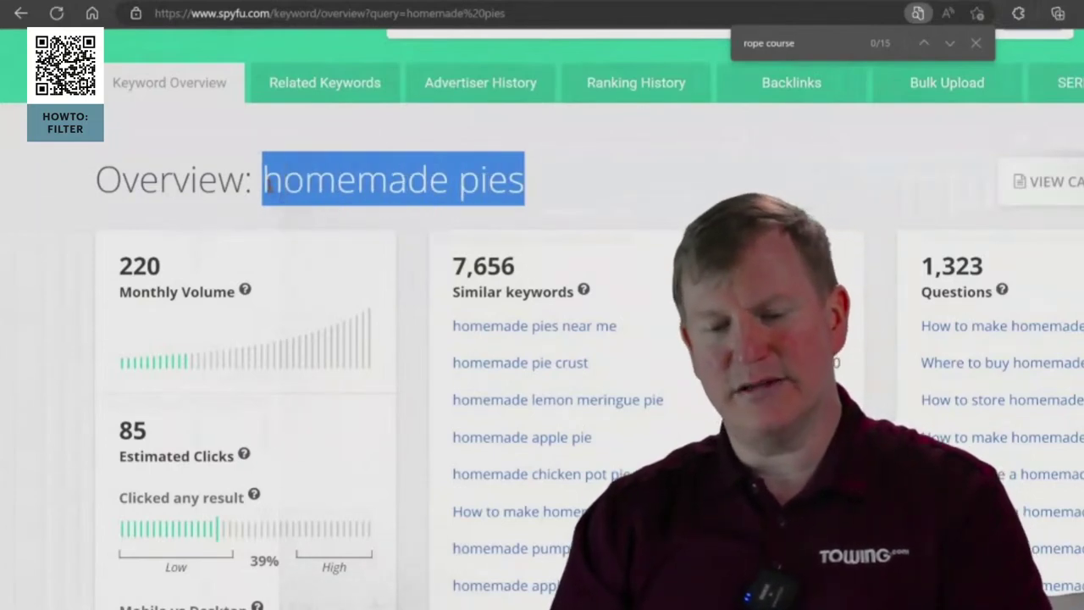
key("ctrl+f")
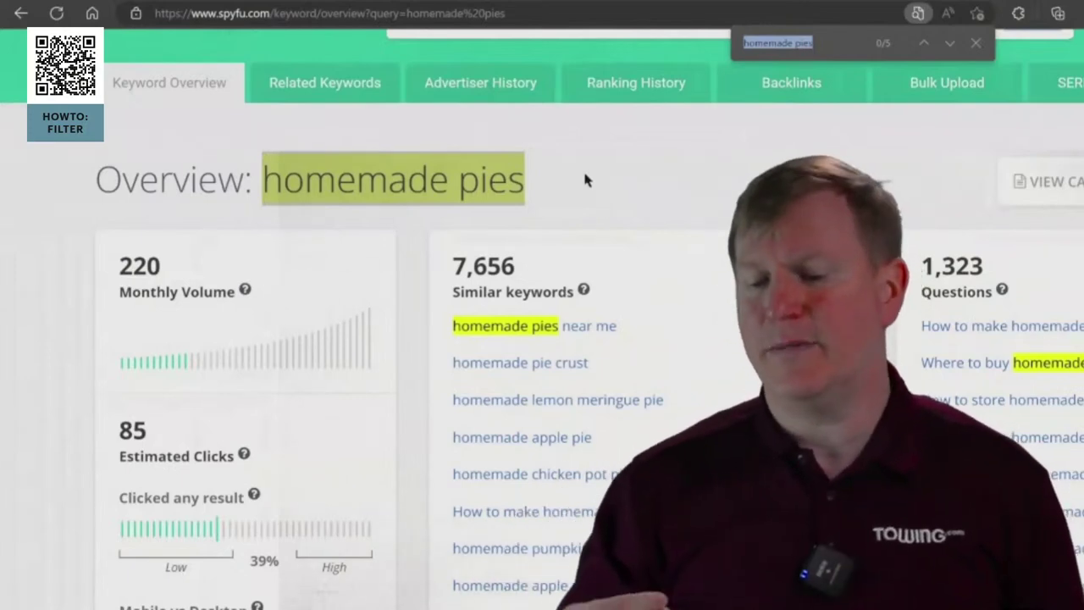
key("Escape")
Examine the monthly volume, estimated clicks, similar keywords and questions for "homemade pies" in the SpyFu overview.
scroll(583, 169, "down", 1)
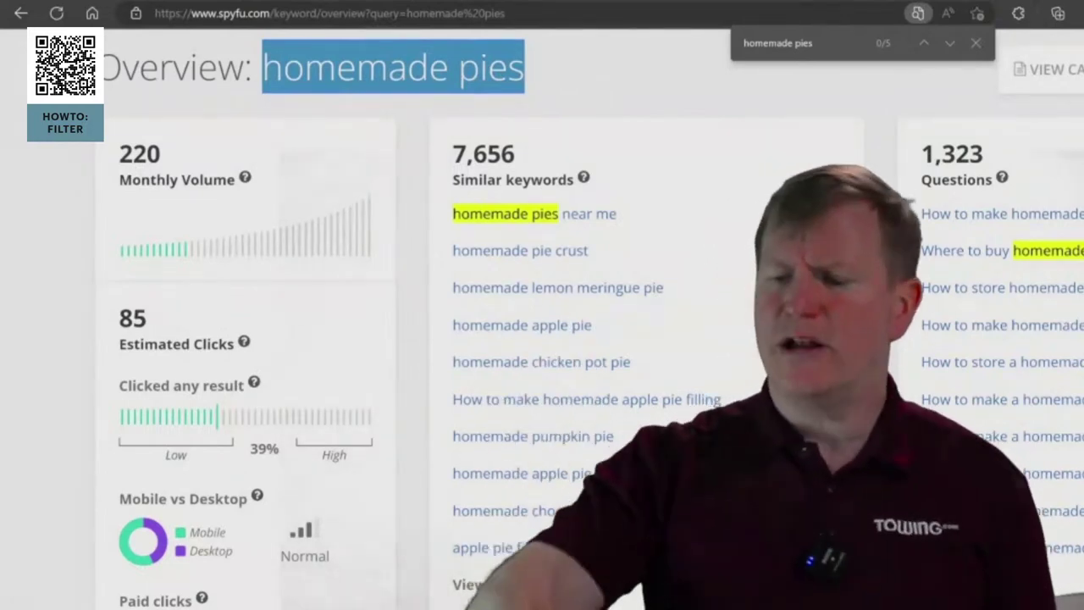
scroll(542, 321, "down", 2)
scroll(541, 322, "up", 2)
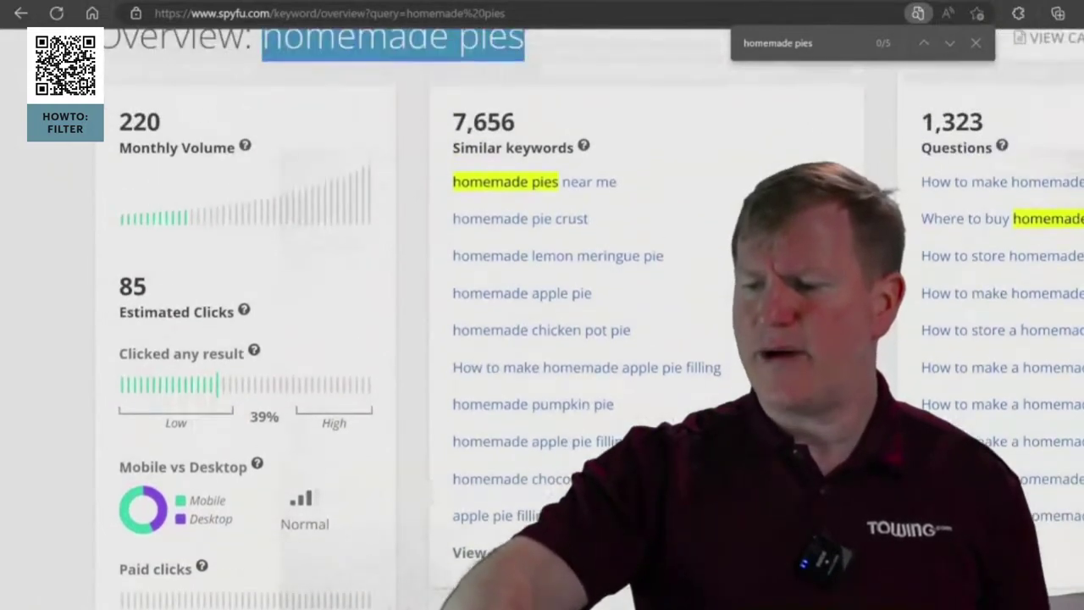
scroll(541, 321, "right", 2)
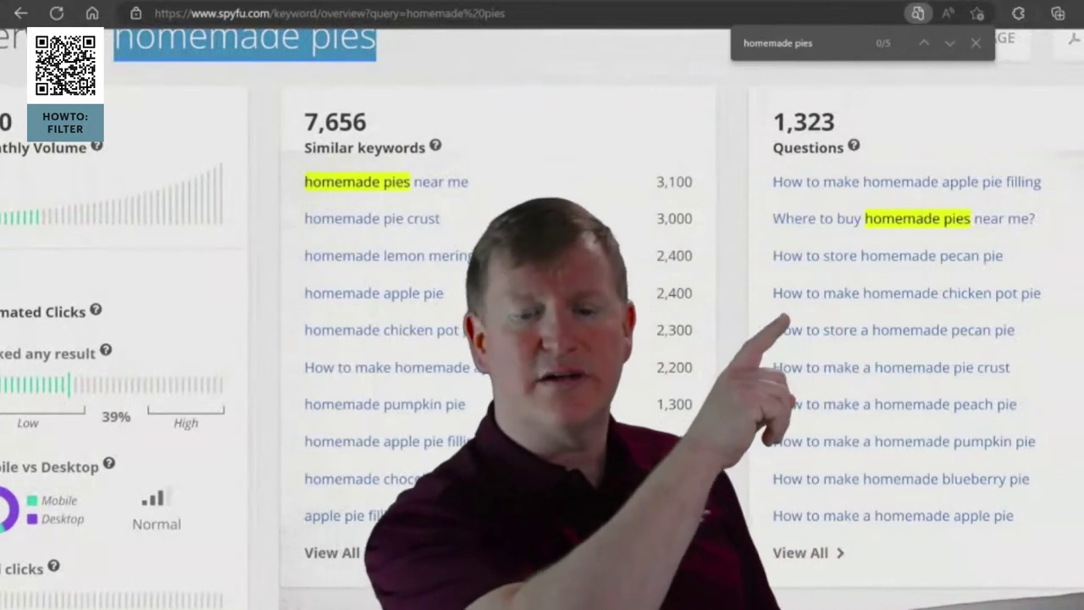
scroll(542, 322, "left", 2)
scroll(541, 322, "down", 5)
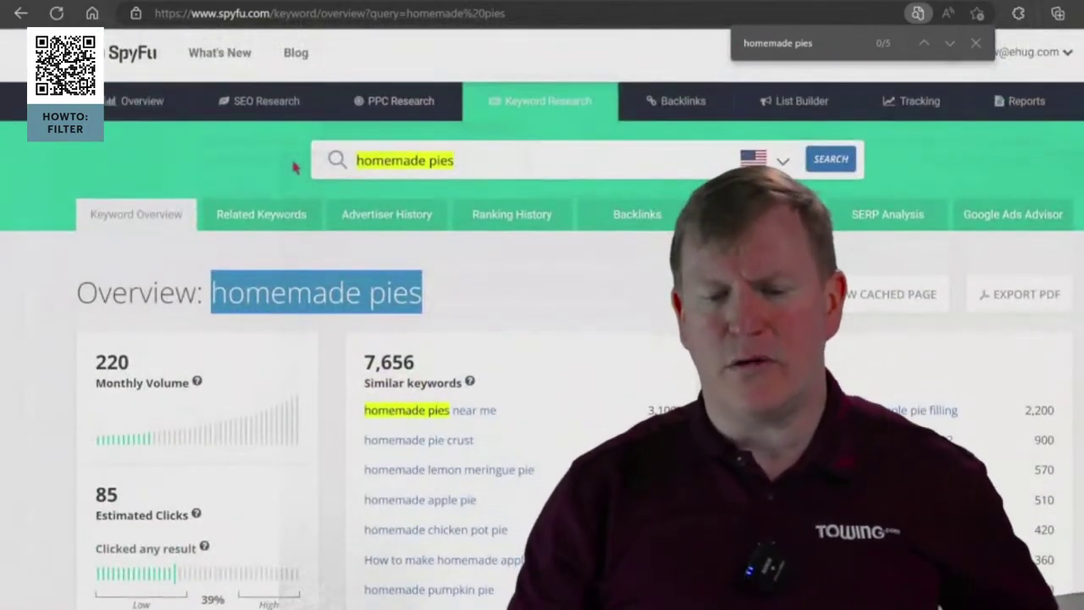
left_click(399, 296)
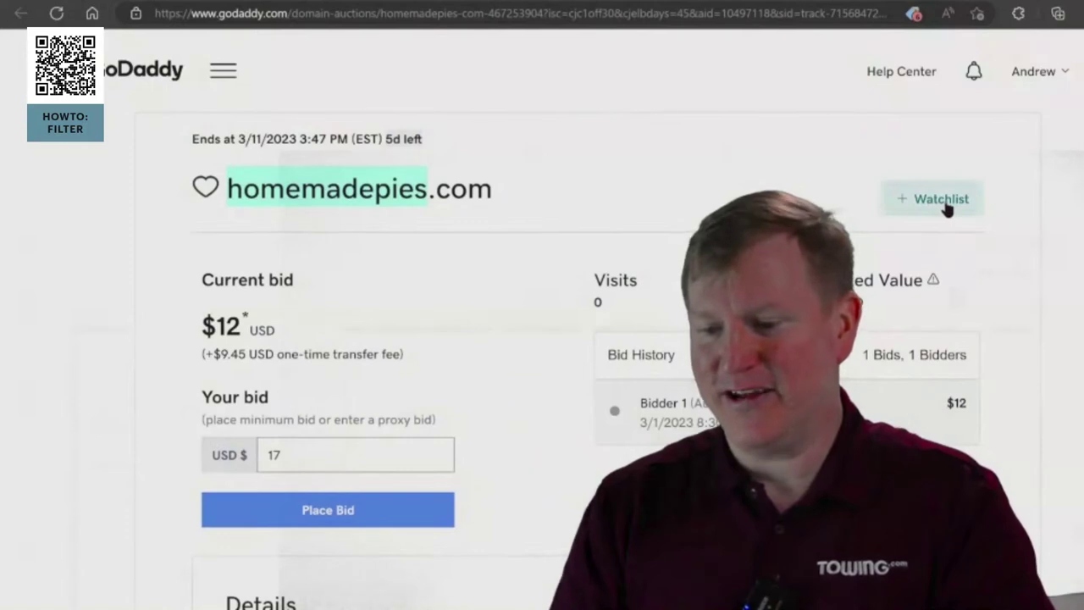
Add homemadepies.com to the GoDaddy watchlist and reload its auction page.
left_click(946, 209)
left_click(531, 203)
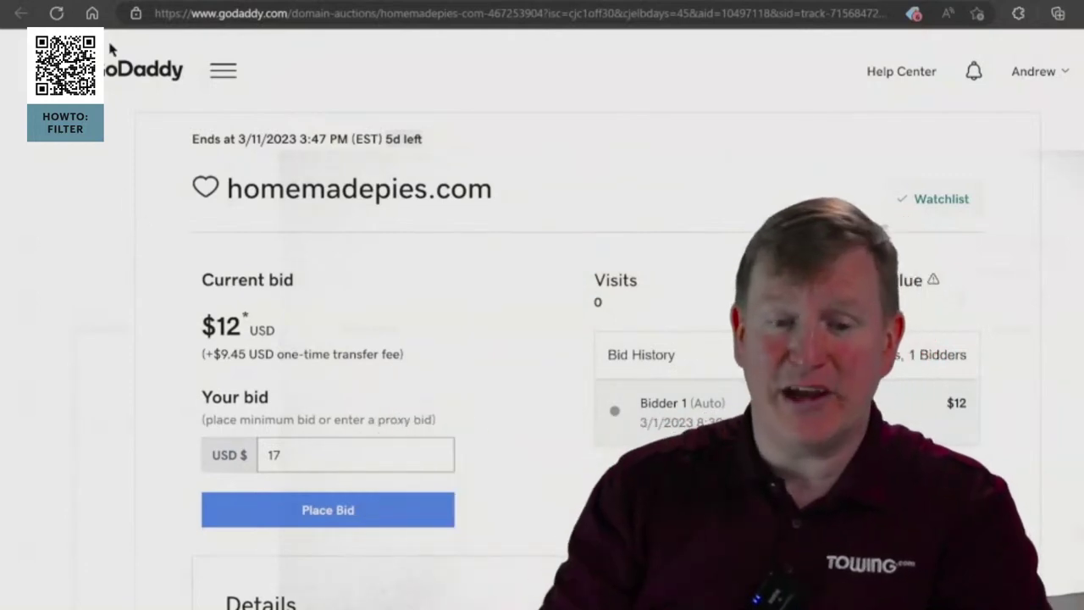
left_click(55, 14)
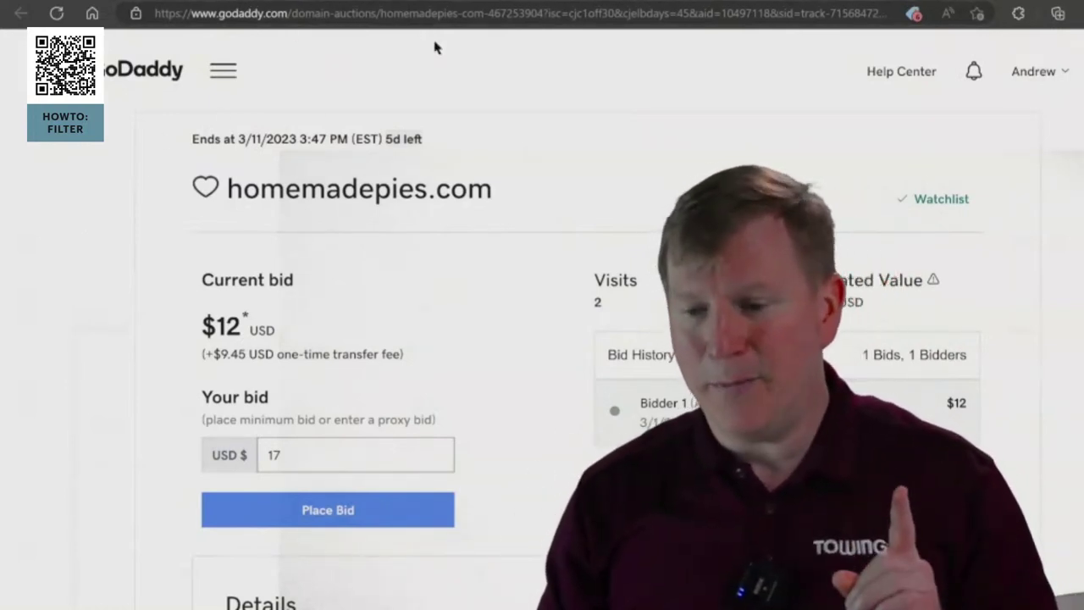
Return to the expired domains list, scan the remaining names down to FishMarketing.com and go to page 2 of the results.
key("ctrl+f")
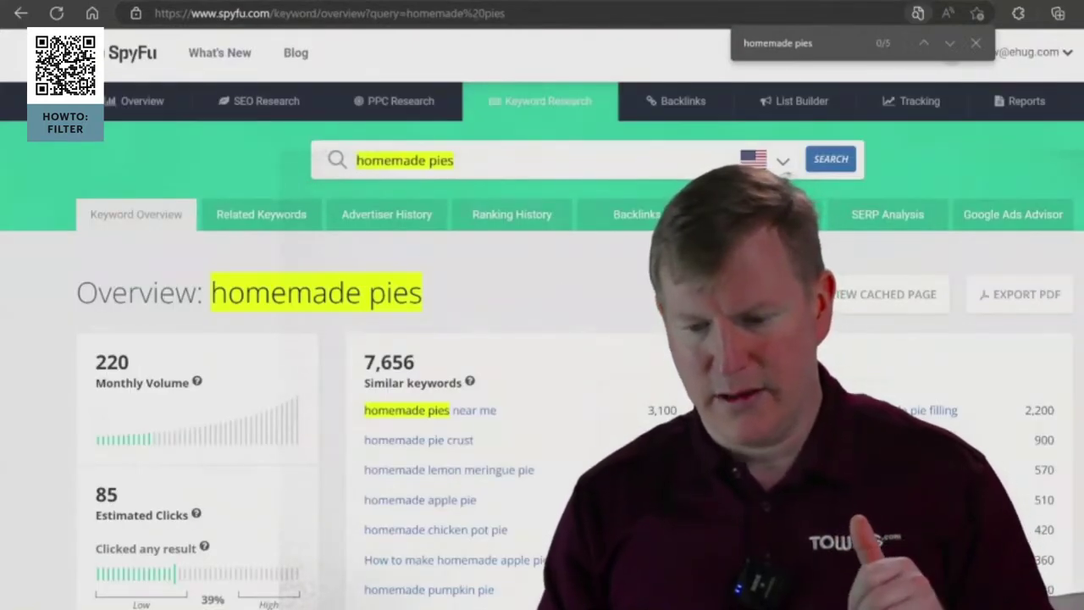
right_click(876, 270)
left_click(593, 295)
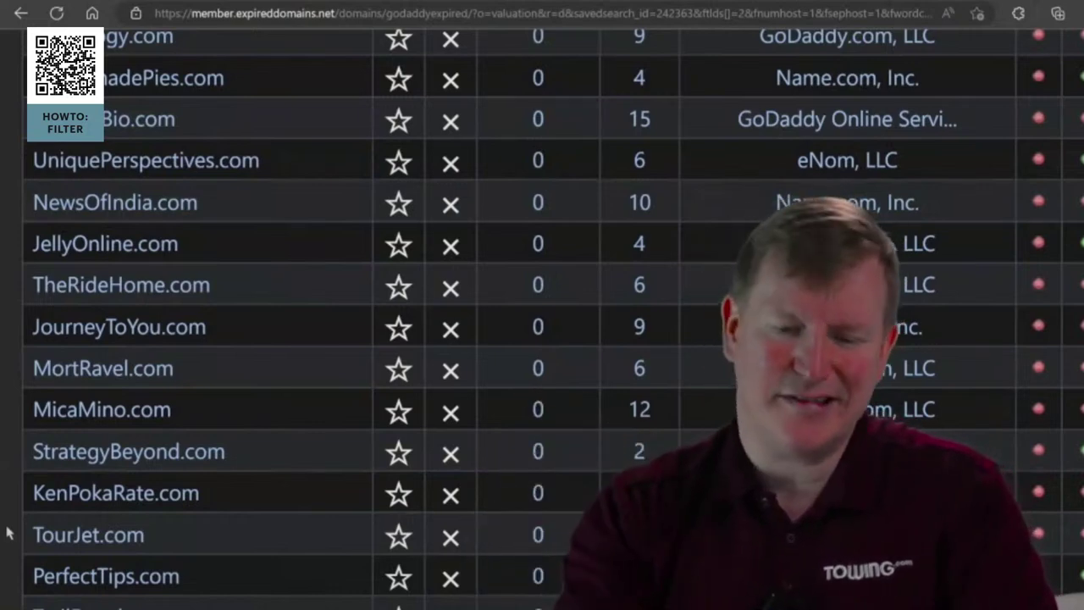
scroll(8, 533, "down", 2)
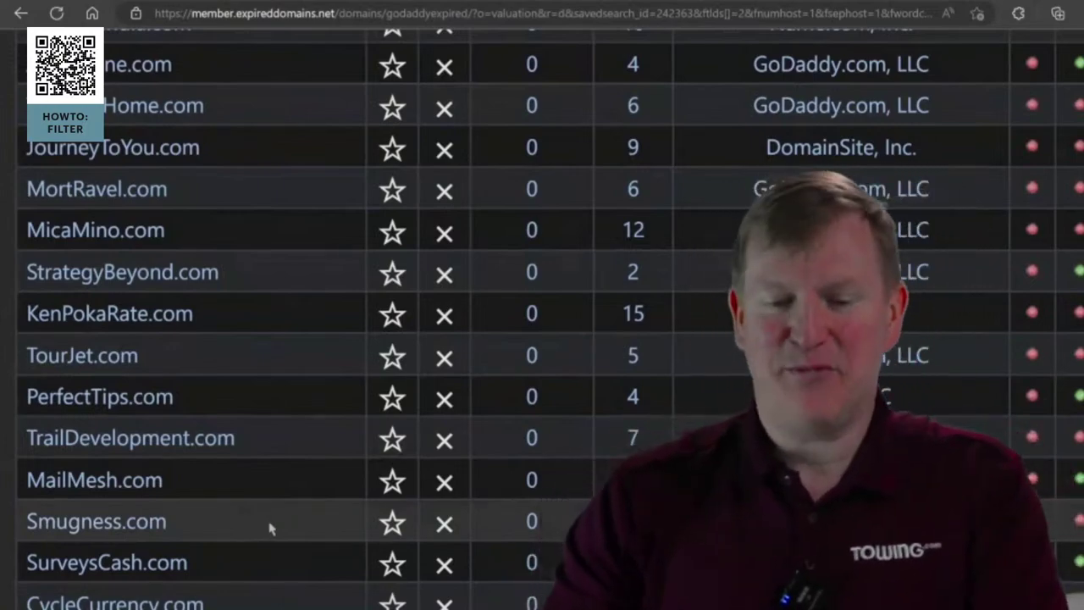
scroll(269, 529, "down", 5)
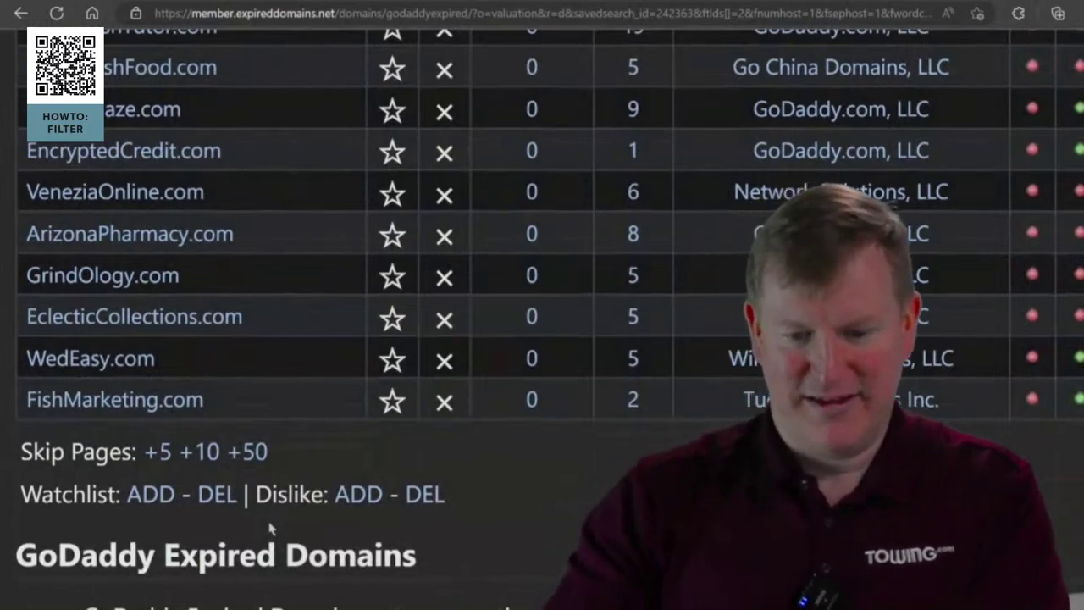
key("ctrl+minus")
key("ctrl+minus")
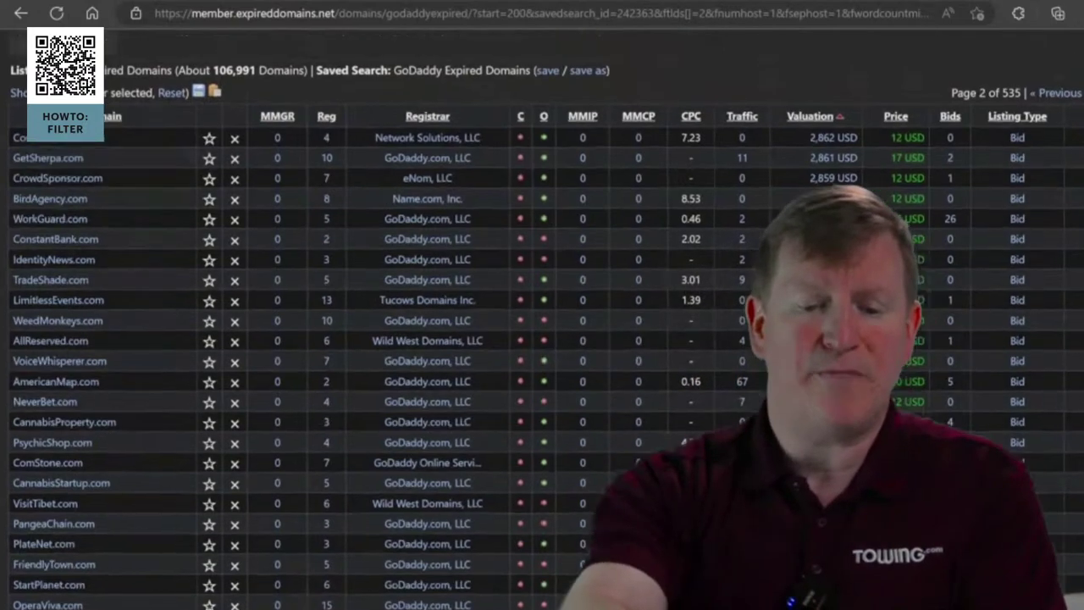
Enlarge page 2 of the expired domains list and scan its names from the top for auction candidates.
key("ctrl+plus")
key("ctrl+plus")
key("ctrl+plus")
key("ctrl+plus")
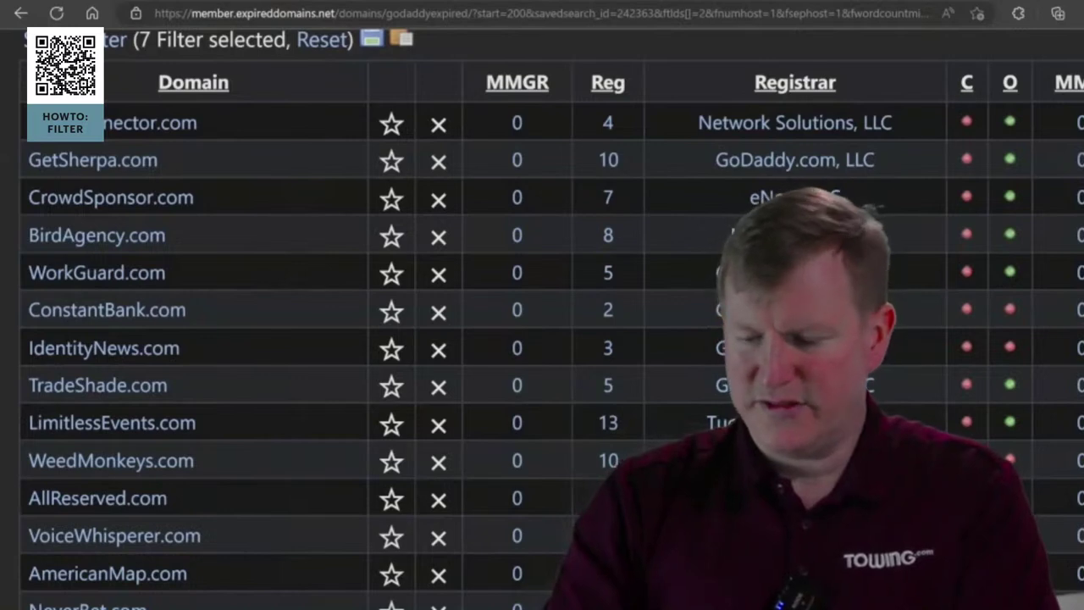
scroll(542, 339, "down", 8)
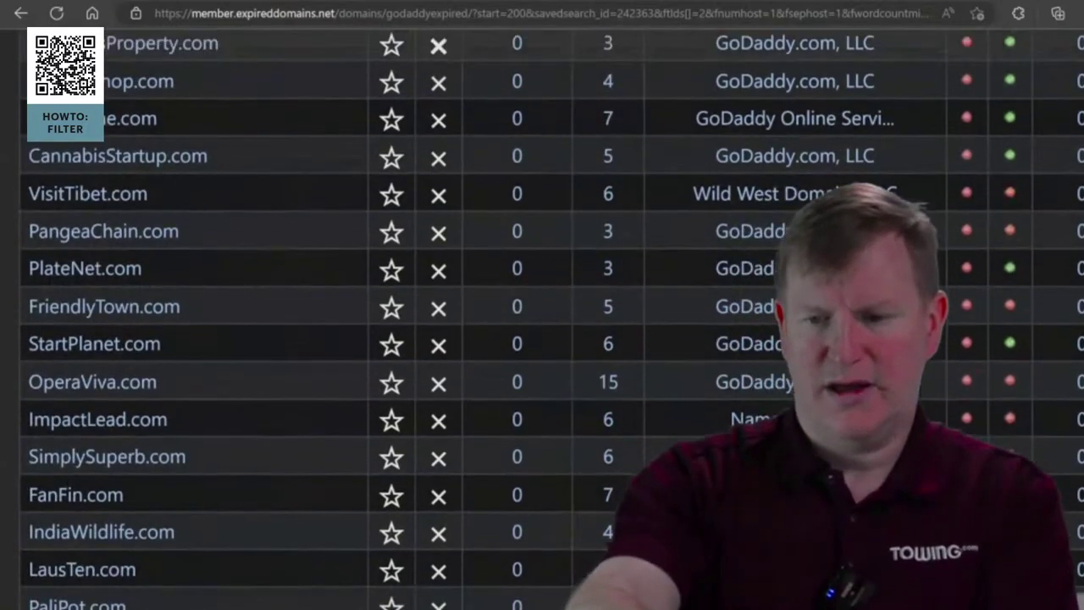
scroll(542, 339, "up", 1)
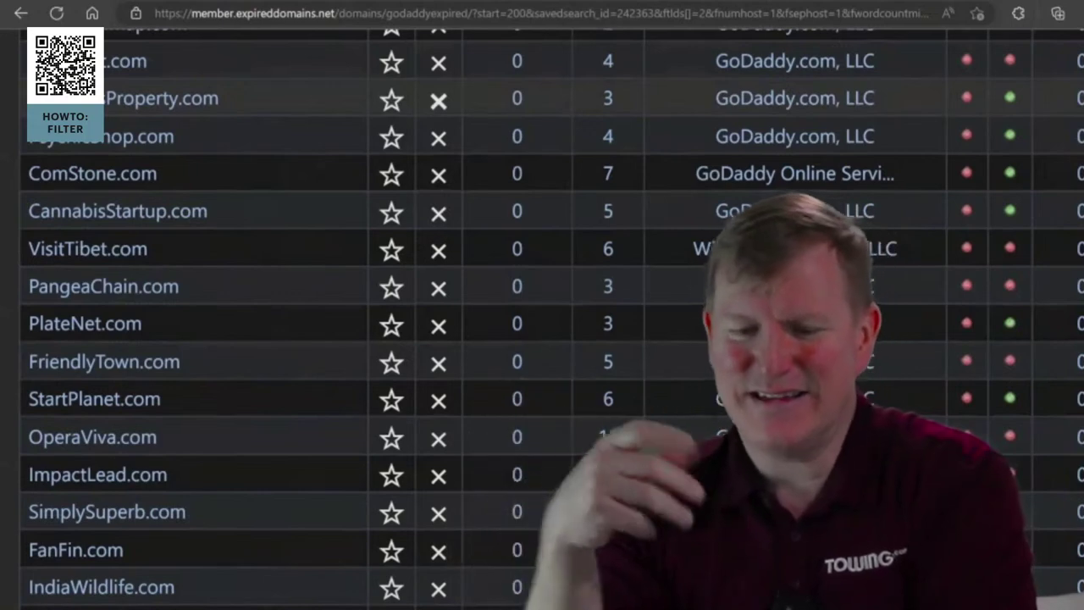
Open the GoDaddy auction page for CannabisStartup.com and add the domain to the watchlist.
left_click(84, 215)
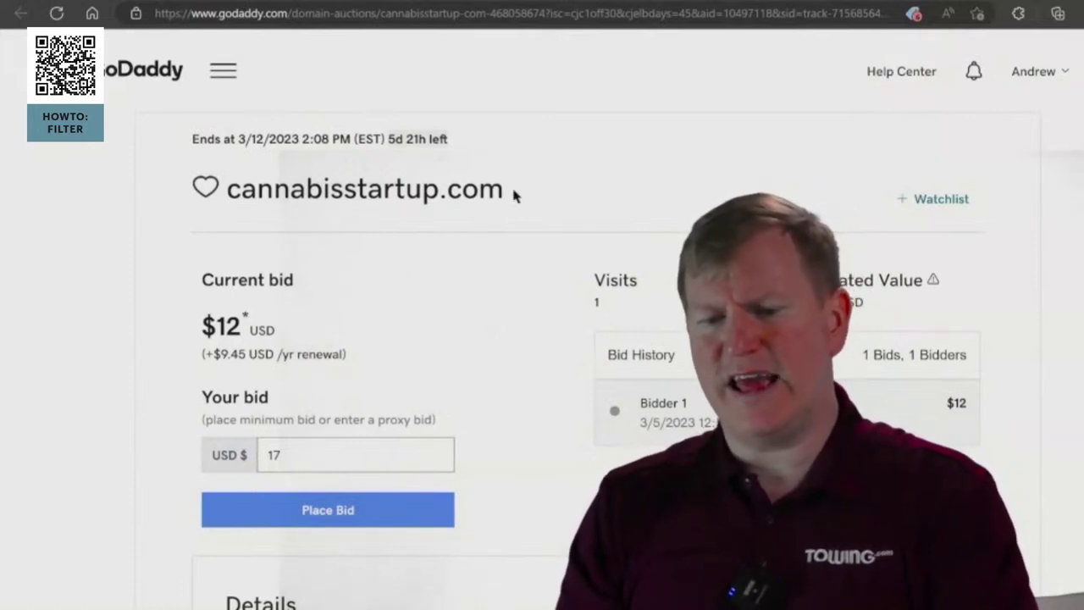
left_click(946, 204)
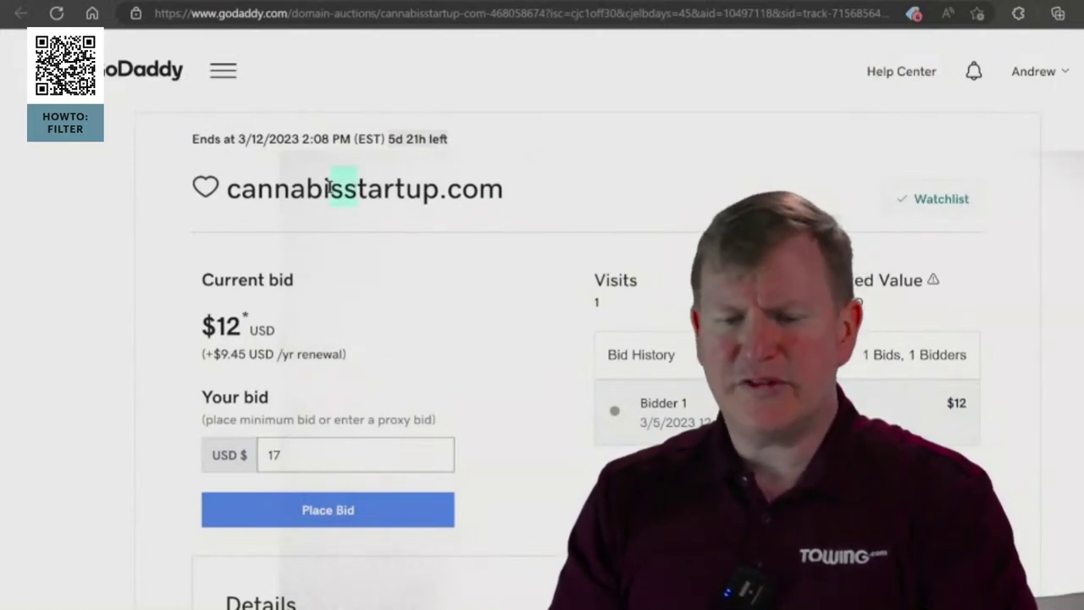
Copy the name from the CannabisStartup.com auction and look up the keyword "cannabis startup" in SpyFu.
left_click_drag(325, 188, 228, 194)
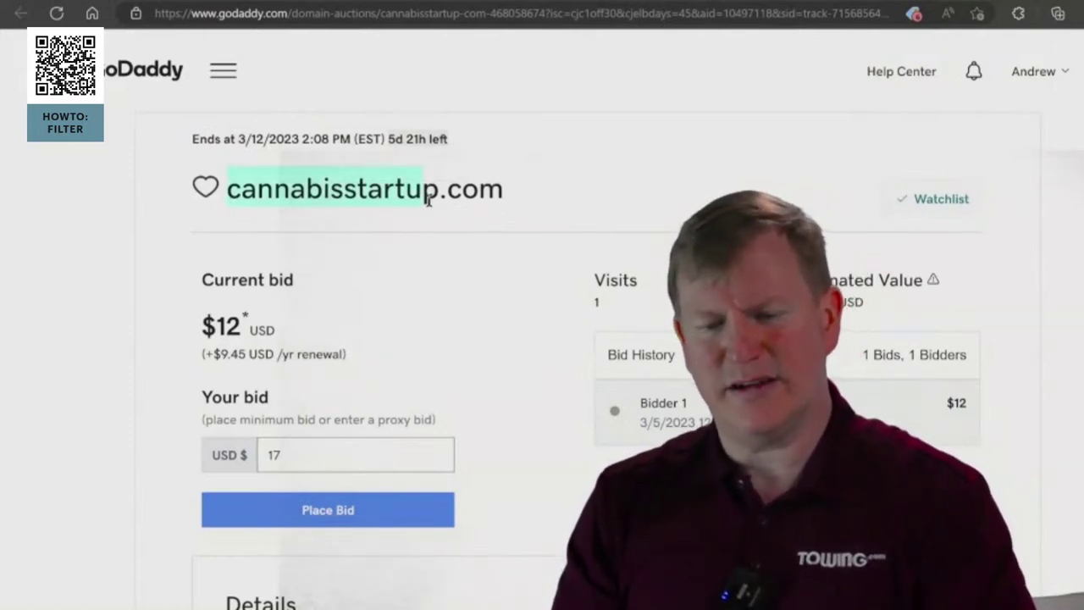
left_click_drag(429, 197, 433, 195)
key("ctrl+c")
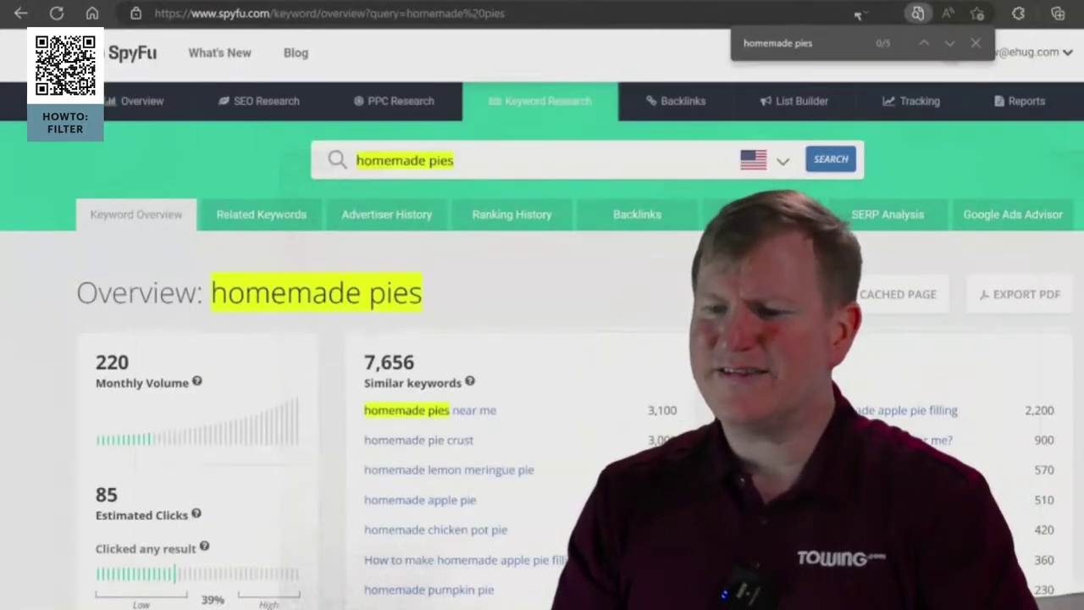
left_click(486, 161)
key("ctrl+v")
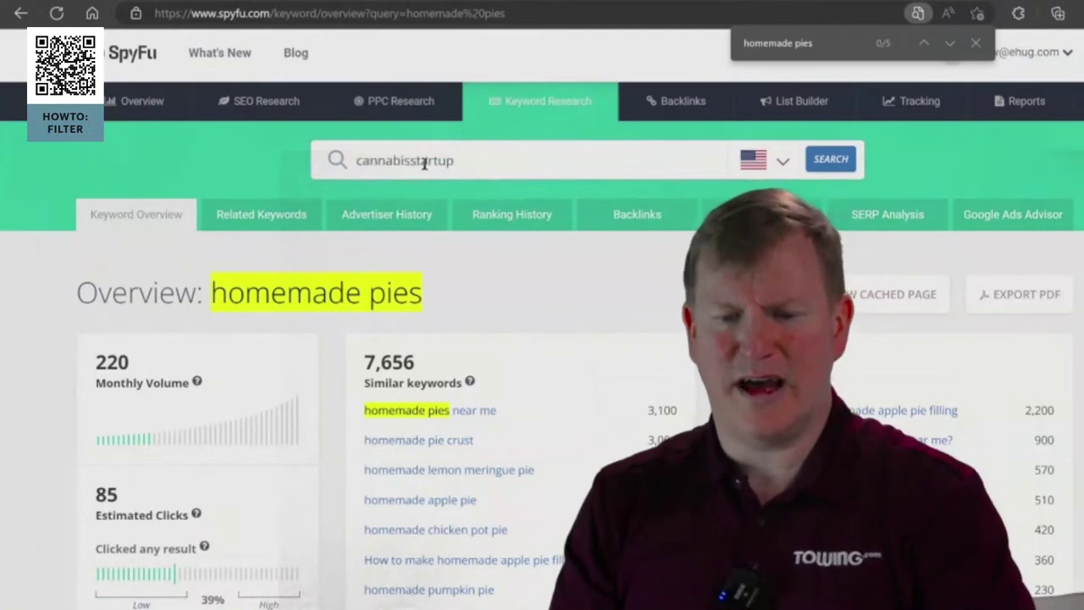
left_click(831, 159)
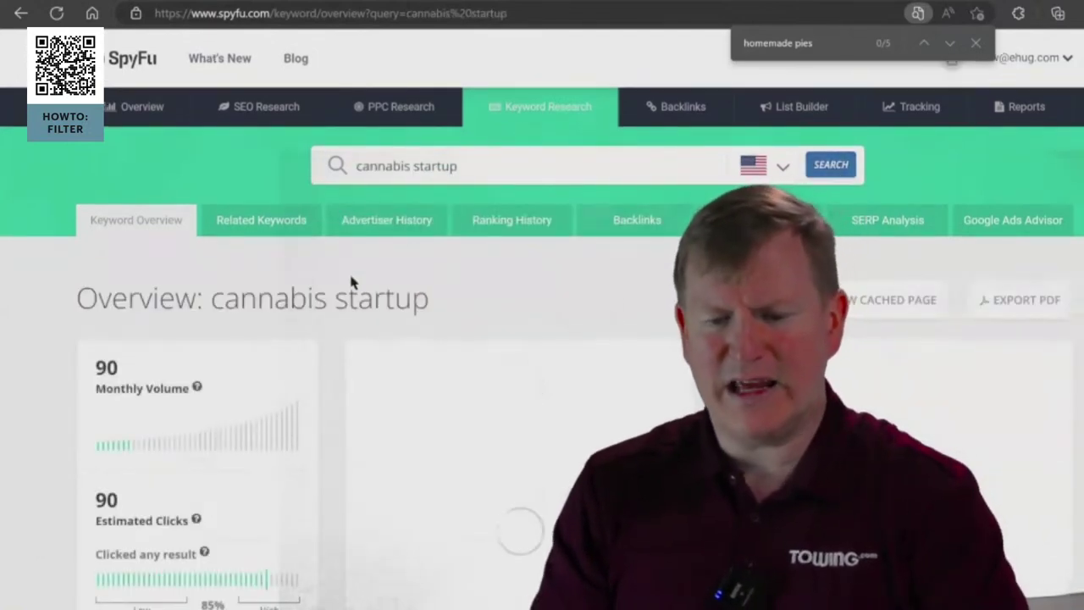
Highlight the occurrences of "cannabis startup" in the SpyFu overview and examine its similar keywords, difficulty and cost per click.
scroll(352, 282, "down", 2)
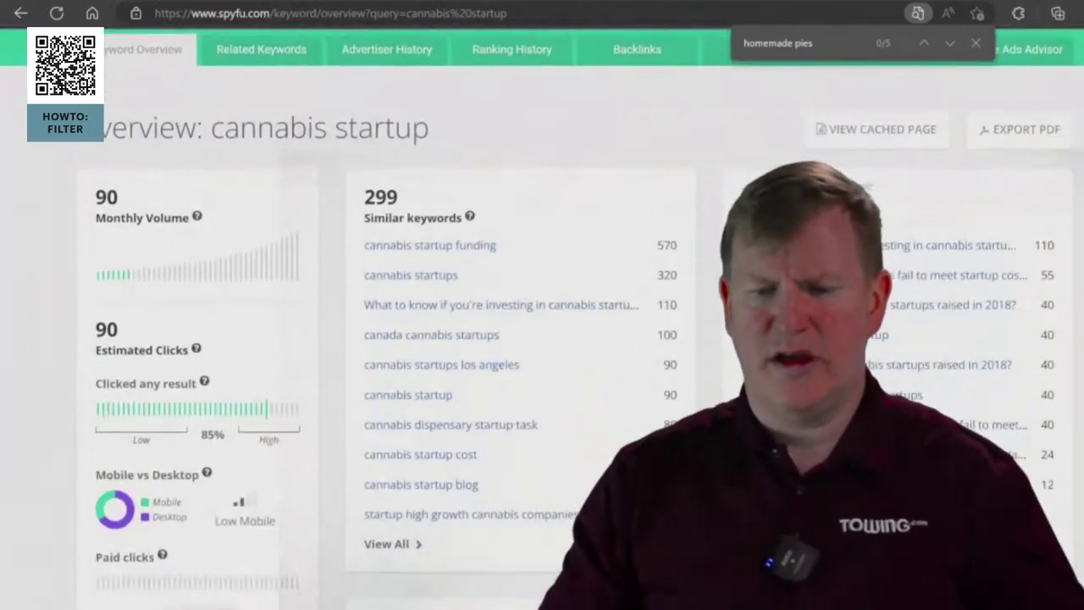
left_click_drag(216, 127, 419, 135)
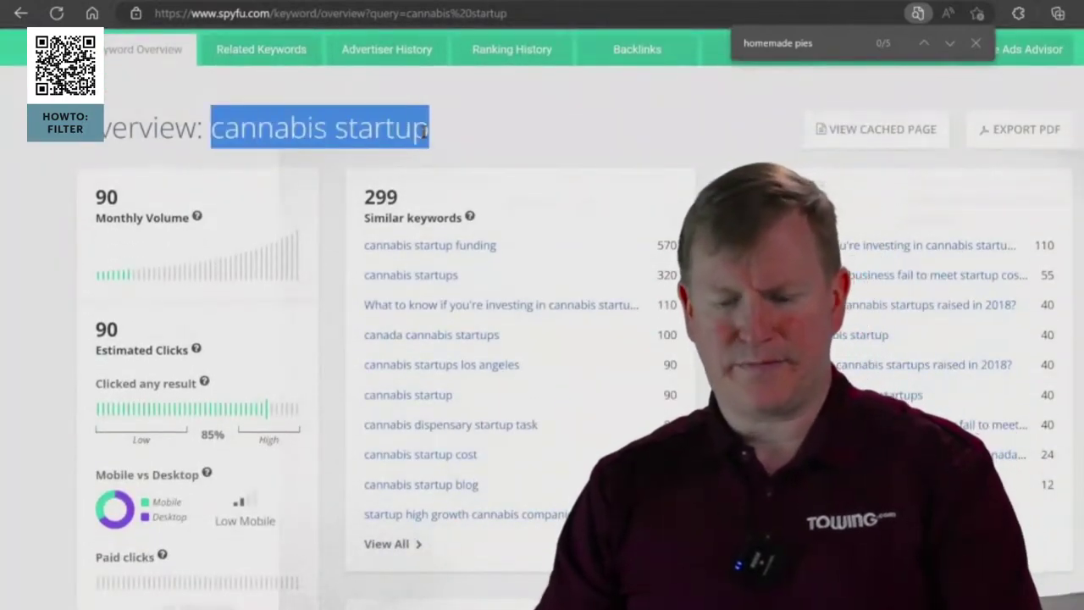
key("ctrl+f")
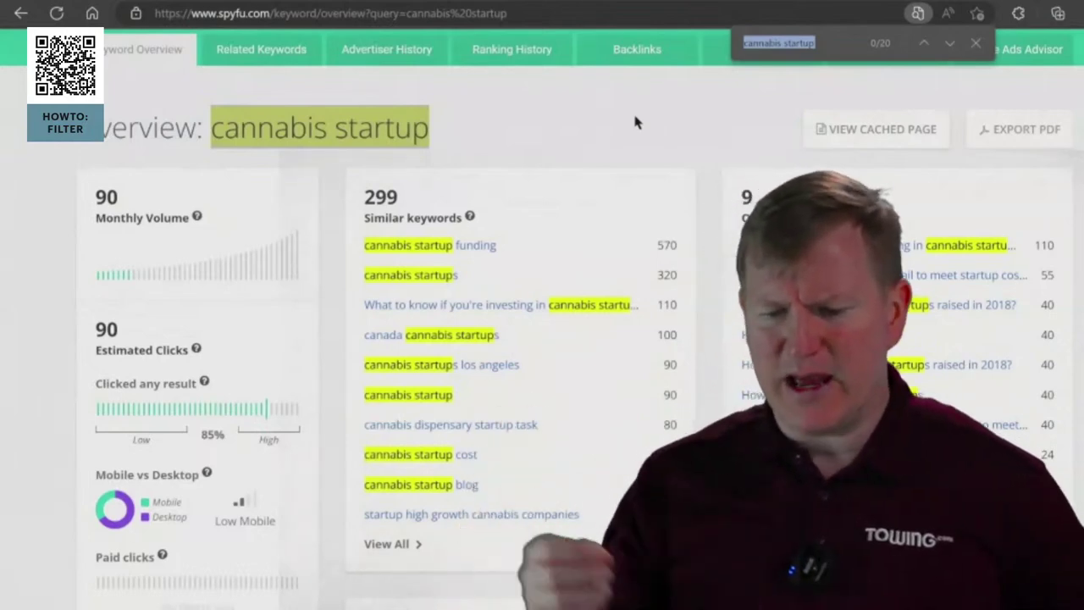
scroll(634, 123, "down", 5)
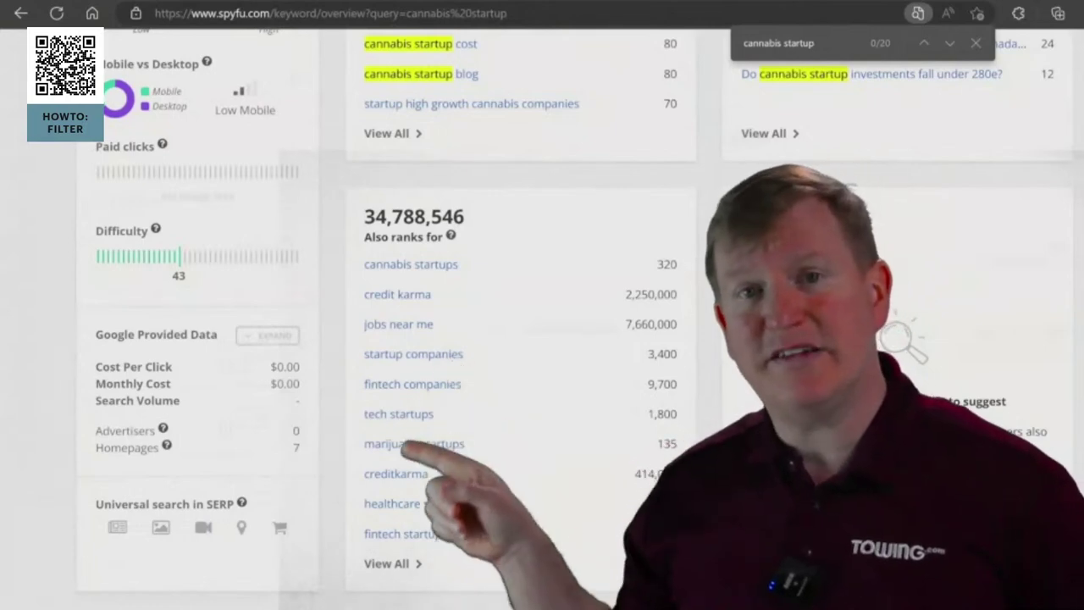
Examine the Google-provided cost, advertiser and homepage data for "cannabis startup" in SpyFu and return to the start of the overview.
scroll(39, 488, "up", 5)
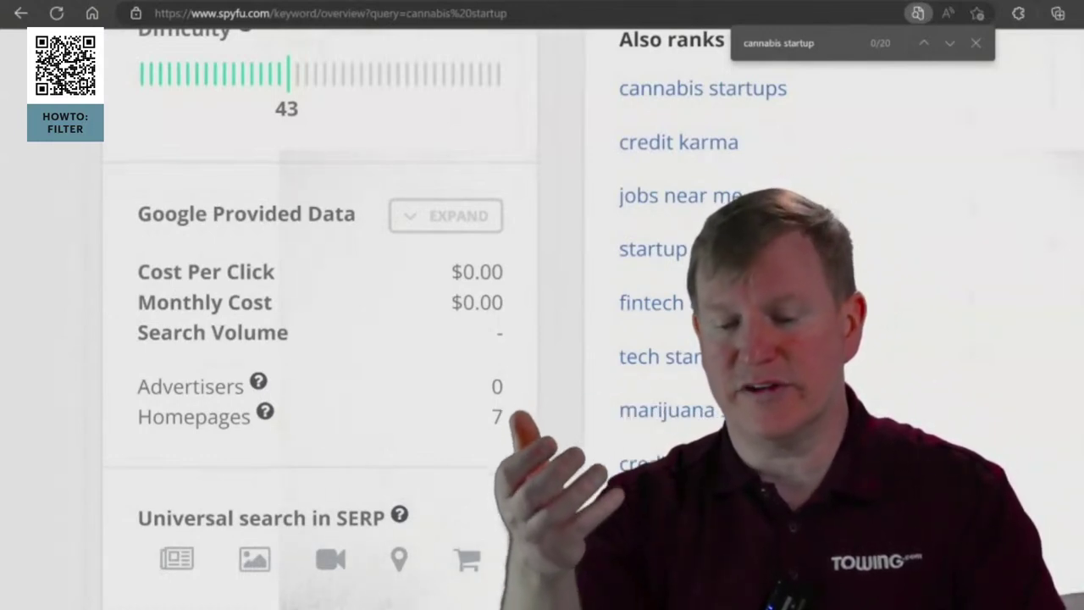
key("ctrl+0")
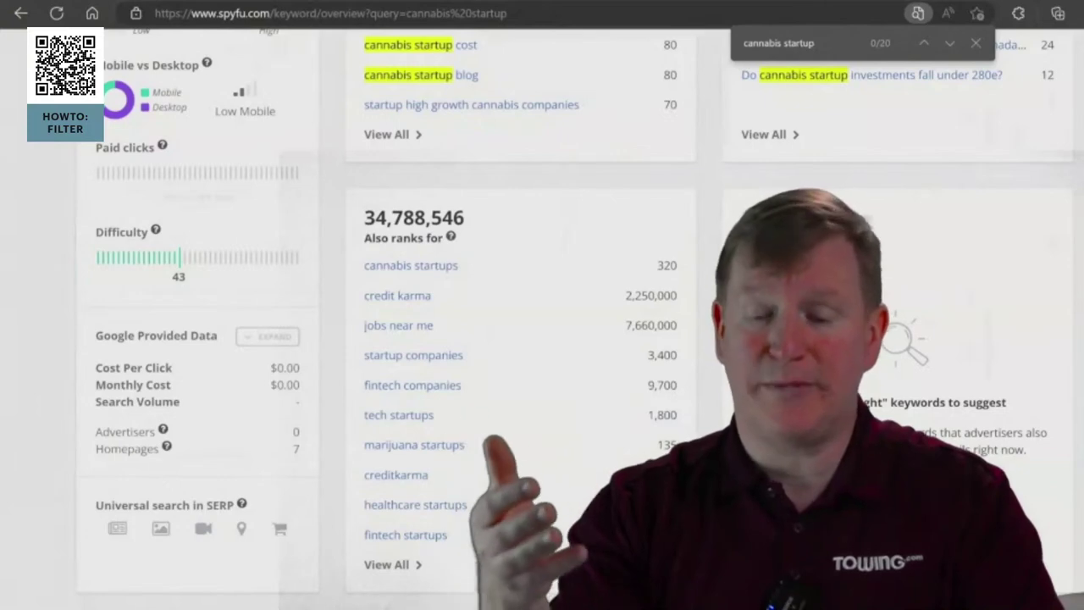
scroll(542, 339, "up", 7)
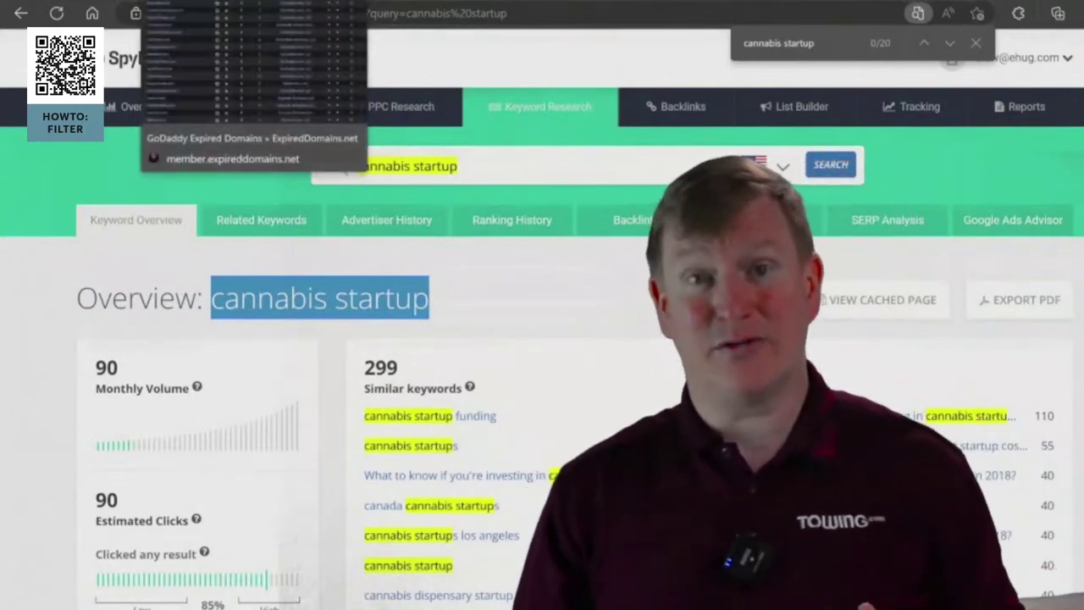
Return to page 2 of the expired domains list and scan the names after CannabisStartup.com through to the end of the page.
key("ctrl+Tab")
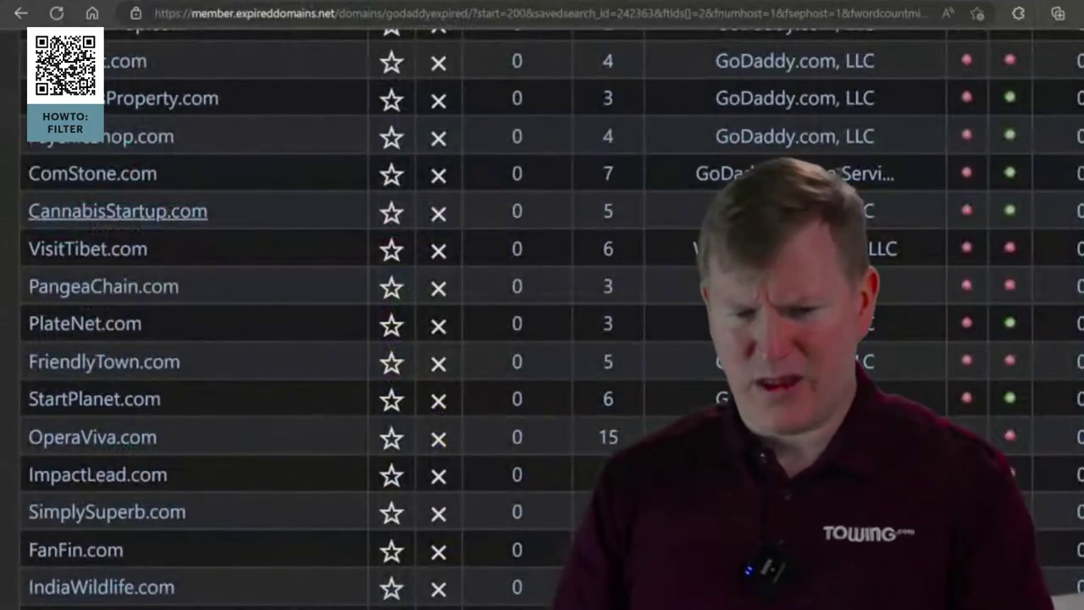
left_click(118, 211)
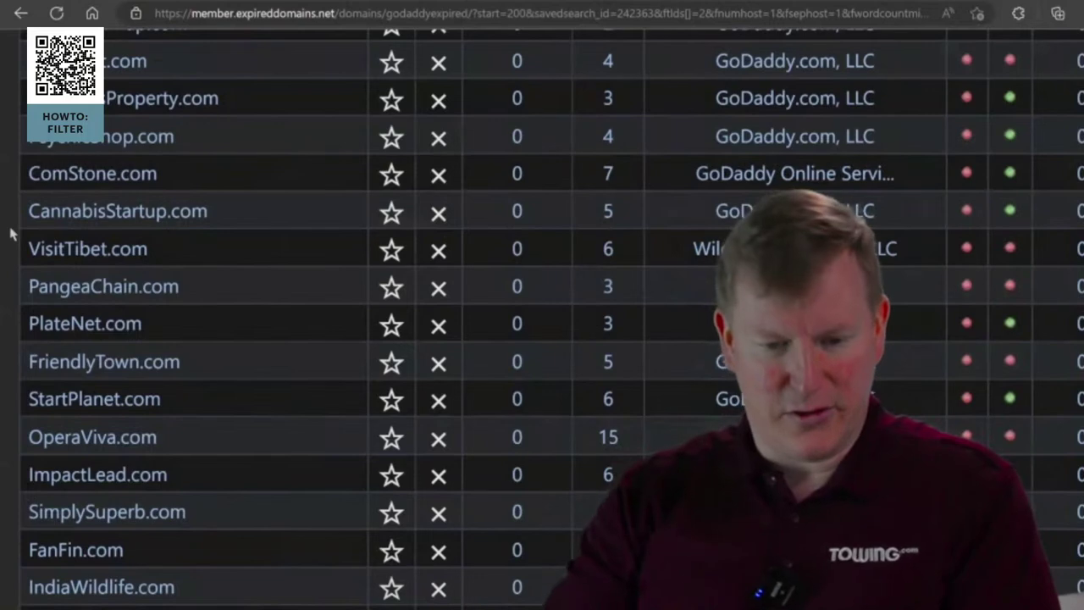
scroll(339, 338, "down", 3)
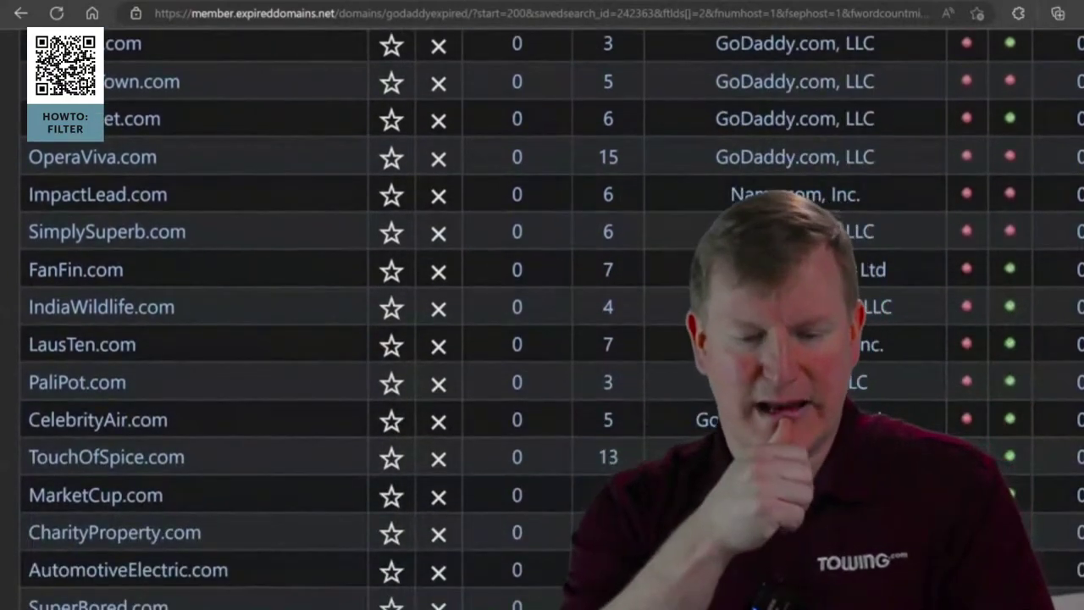
scroll(339, 339, "down", 3)
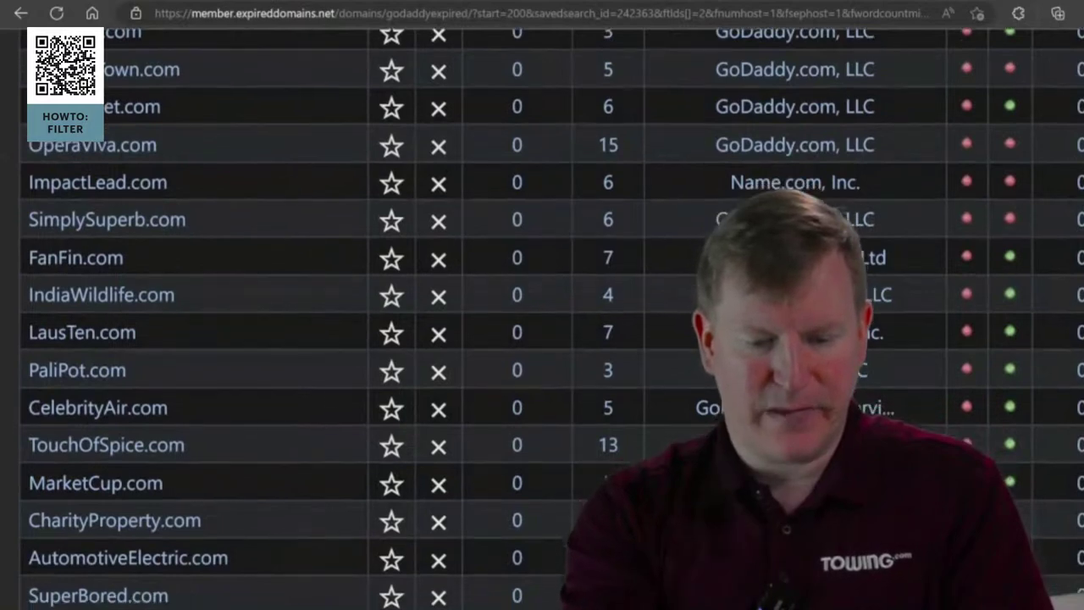
scroll(338, 338, "down", 2)
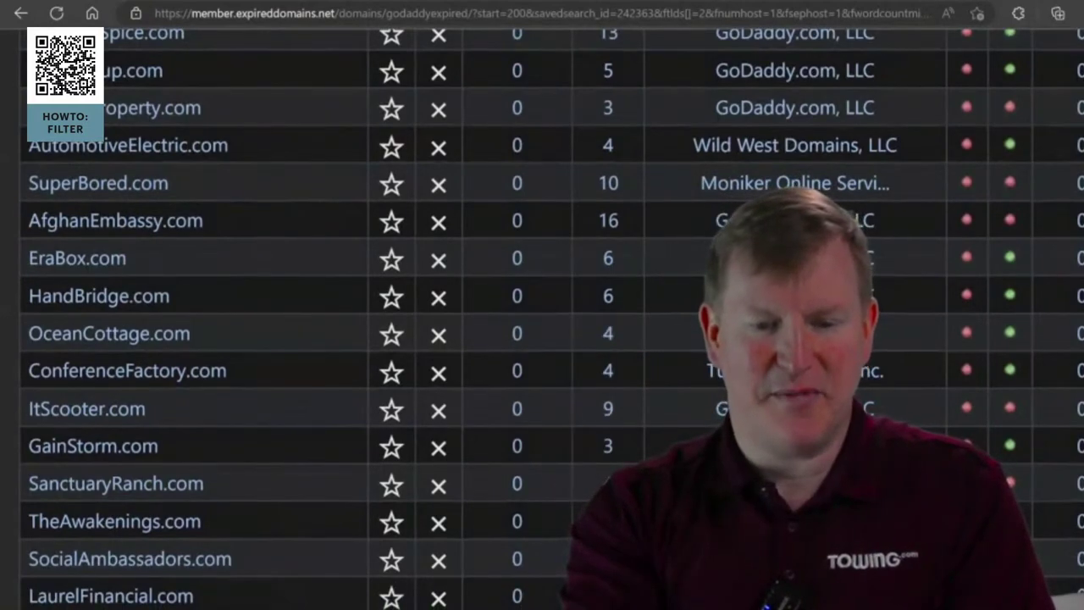
scroll(542, 338, "down", 1)
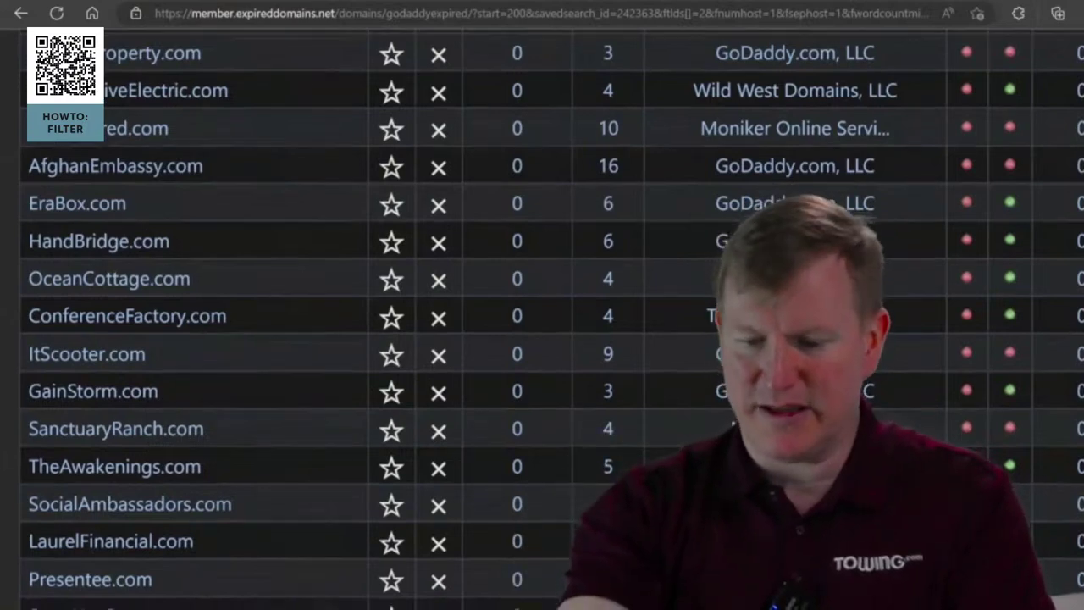
scroll(542, 338, "down", 6)
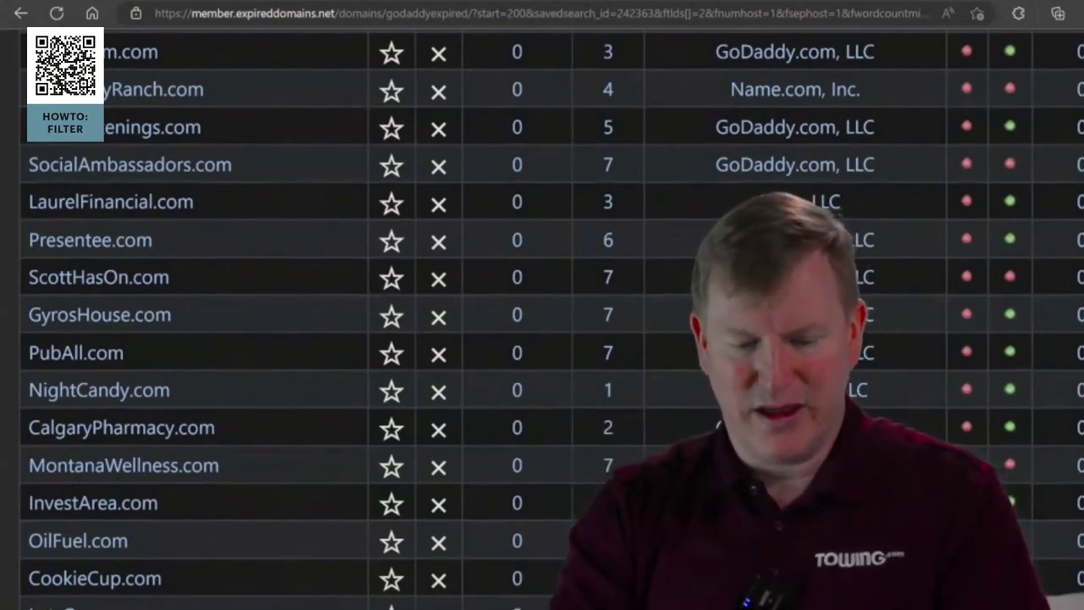
scroll(541, 338, "down", 10)
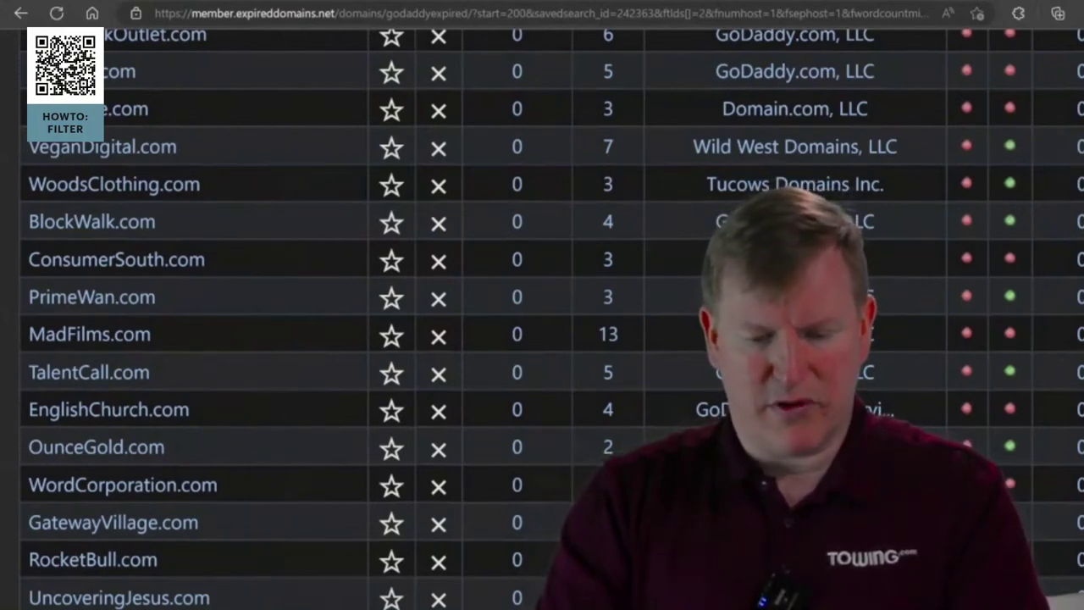
scroll(542, 322, "down", 6)
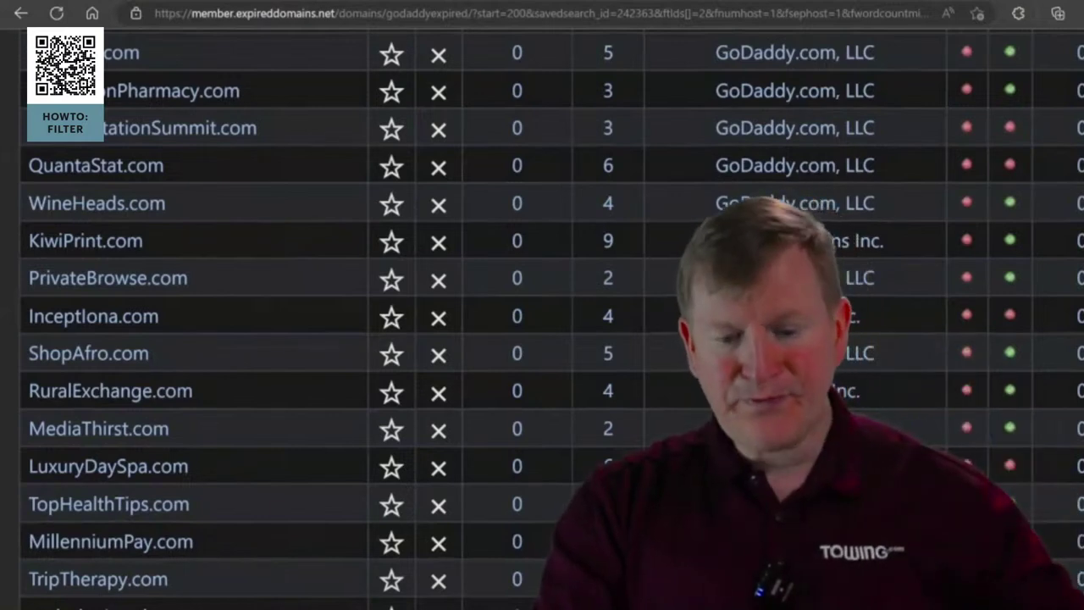
scroll(542, 317, "down", 5)
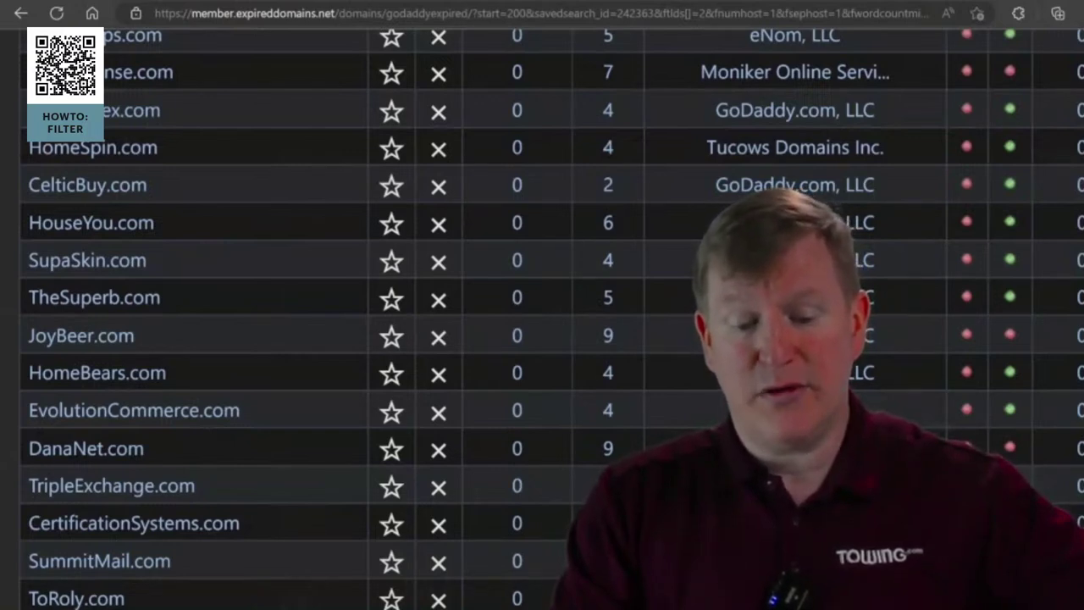
scroll(542, 318, "down", 7)
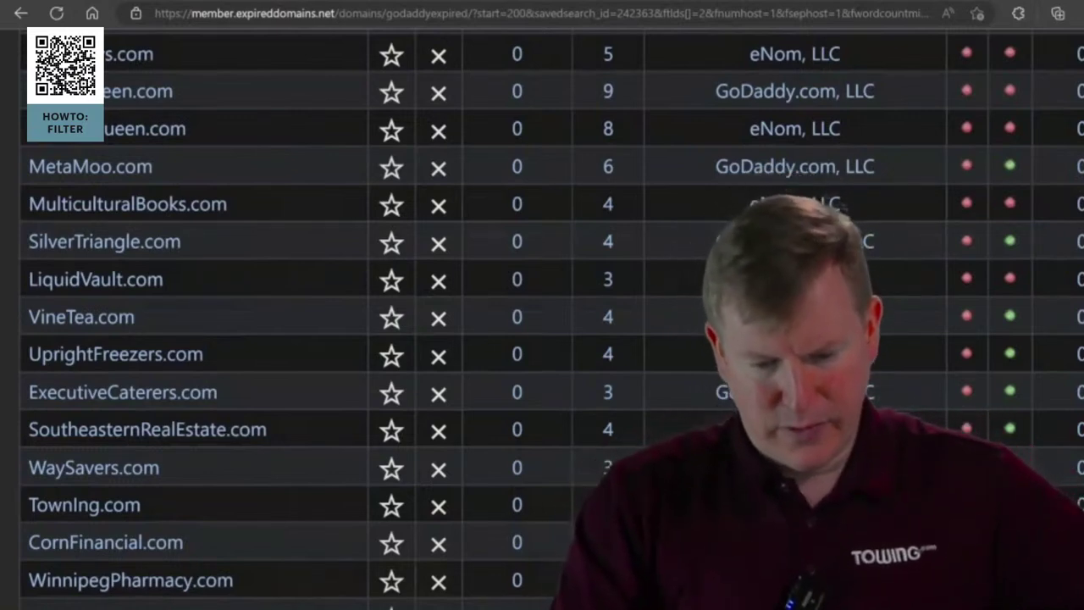
scroll(542, 321, "down", 7)
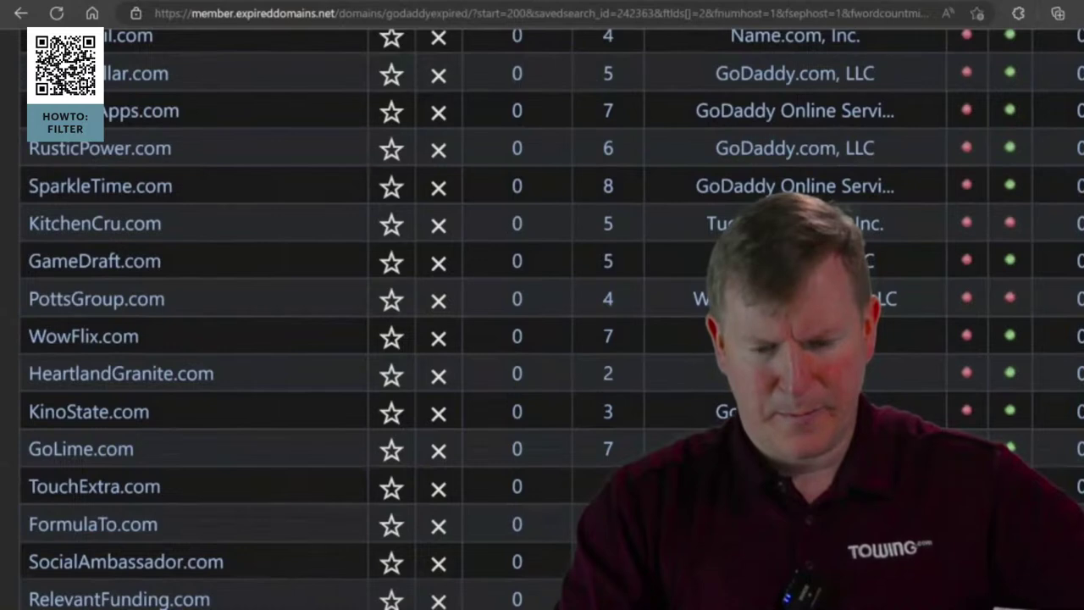
scroll(542, 314, "down", 7)
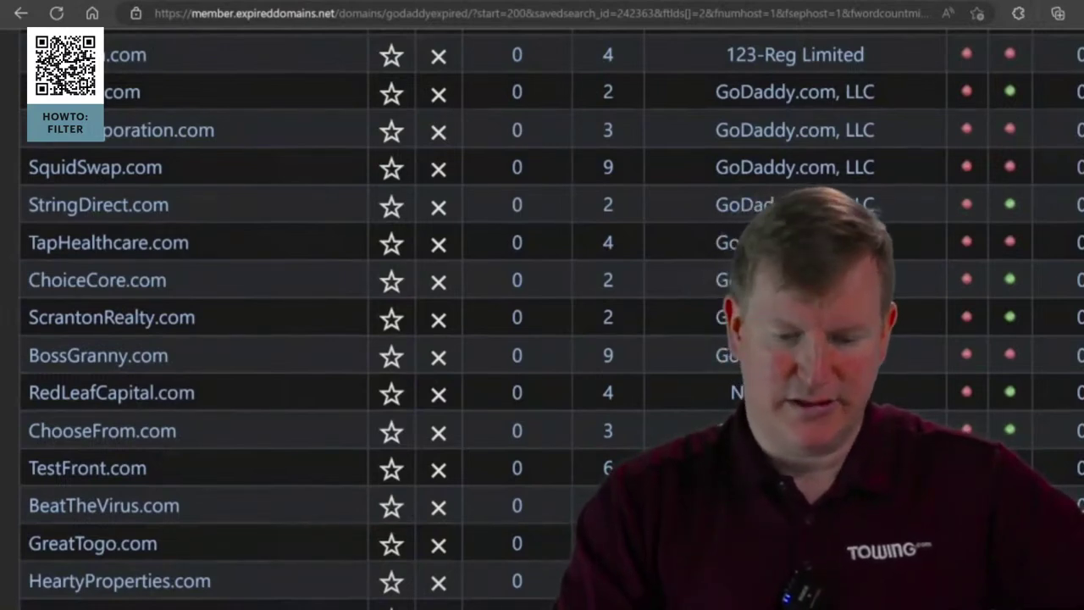
scroll(551, 318, "down", 7)
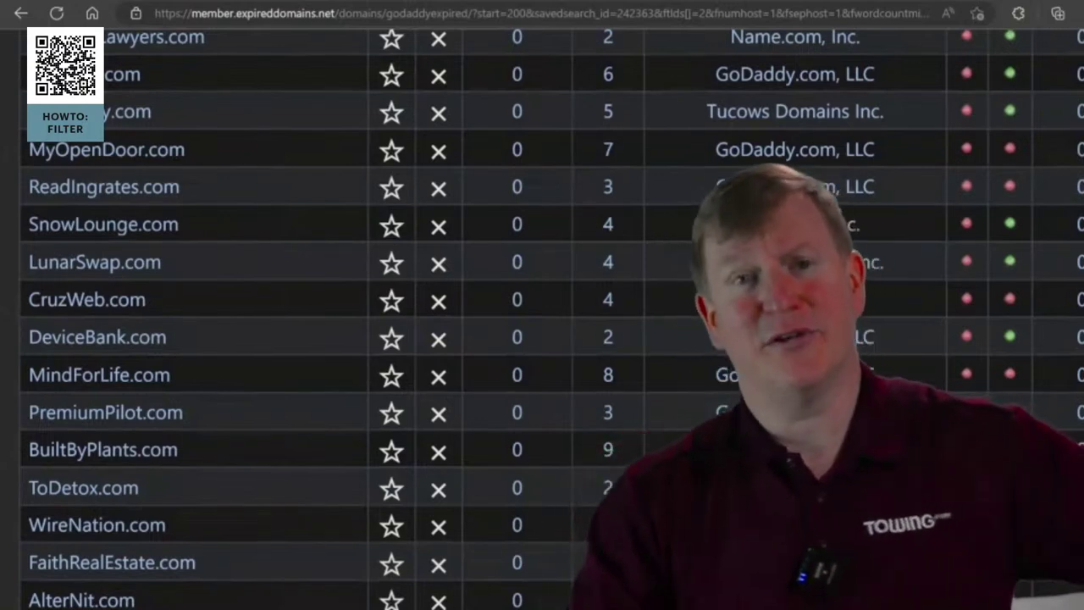
scroll(541, 322, "down", 10)
scroll(542, 322, "down", 1)
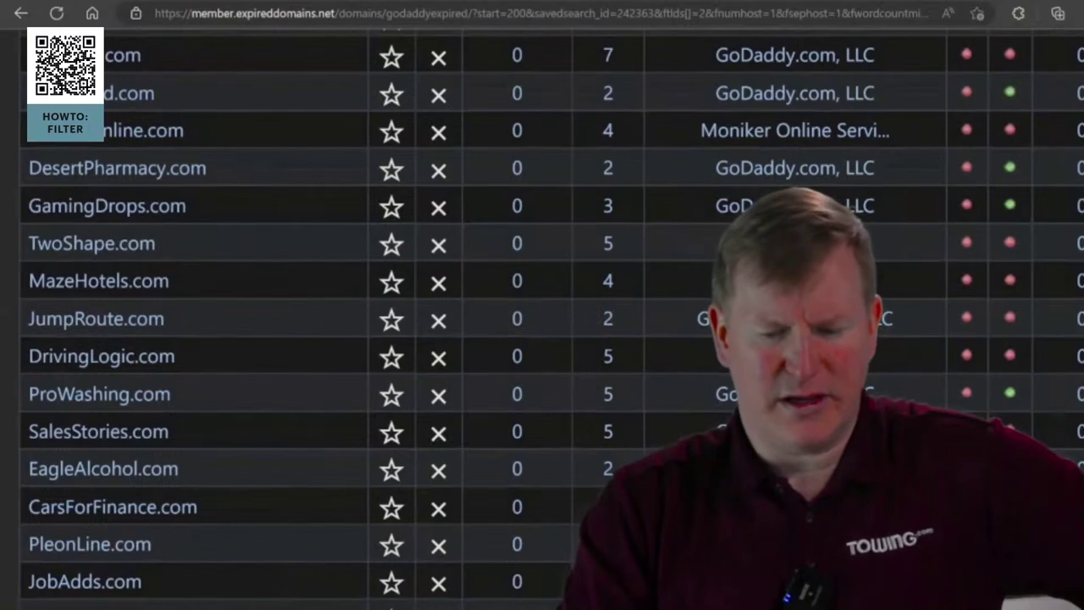
scroll(542, 316, "down", 5)
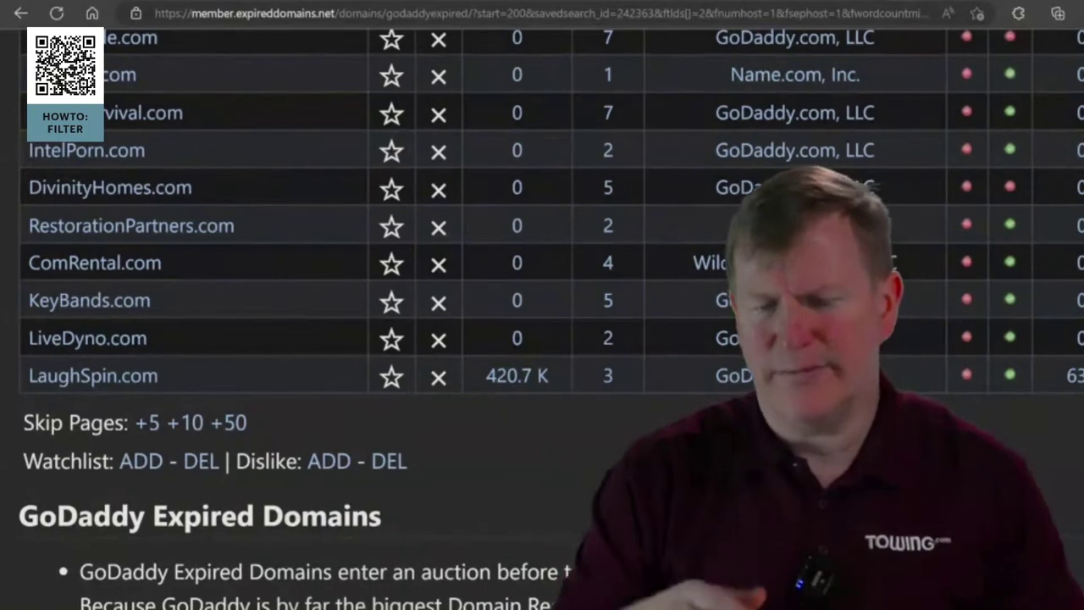
left_click(408, 340)
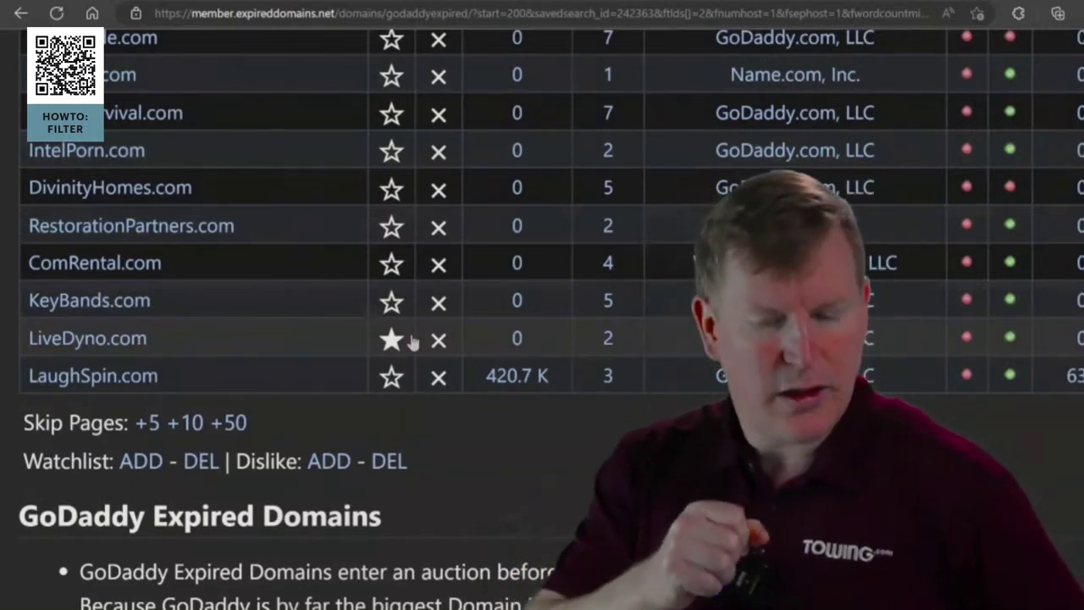
left_click(413, 341)
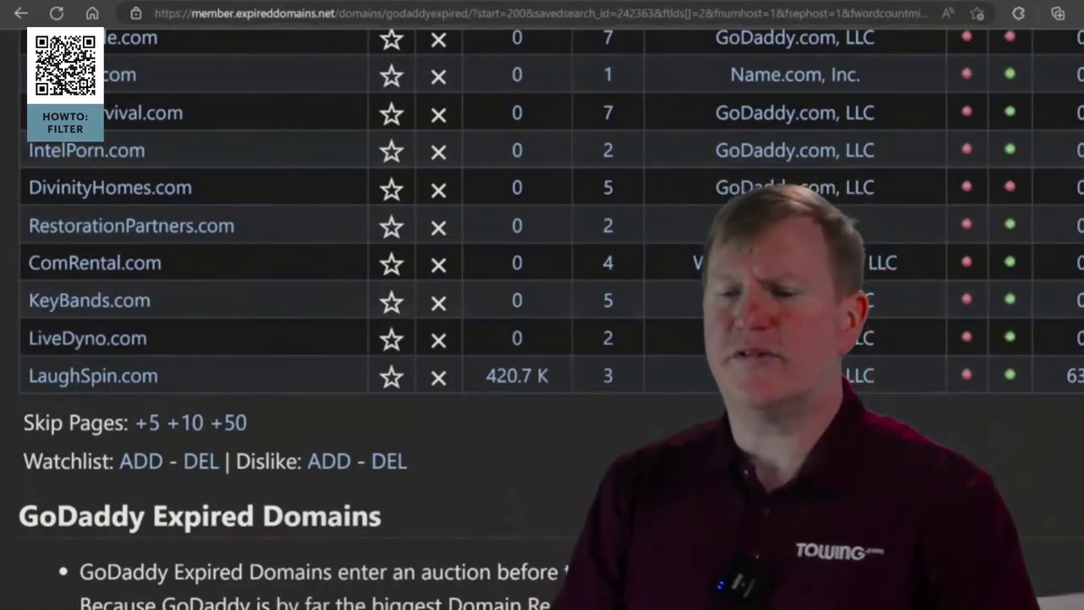
Review the current bids and bid histories of the open GoDaddy auctions for webmarketer.com, carowner.com and seoacademy.com.
mouse_move(910, 3)
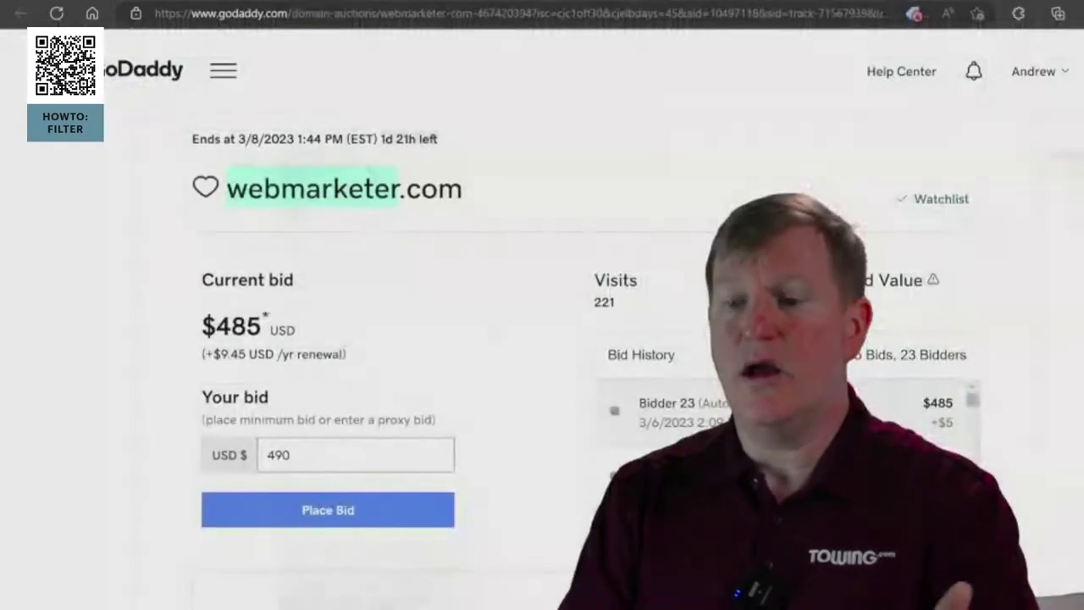
left_click(911, 4)
left_click(591, 118)
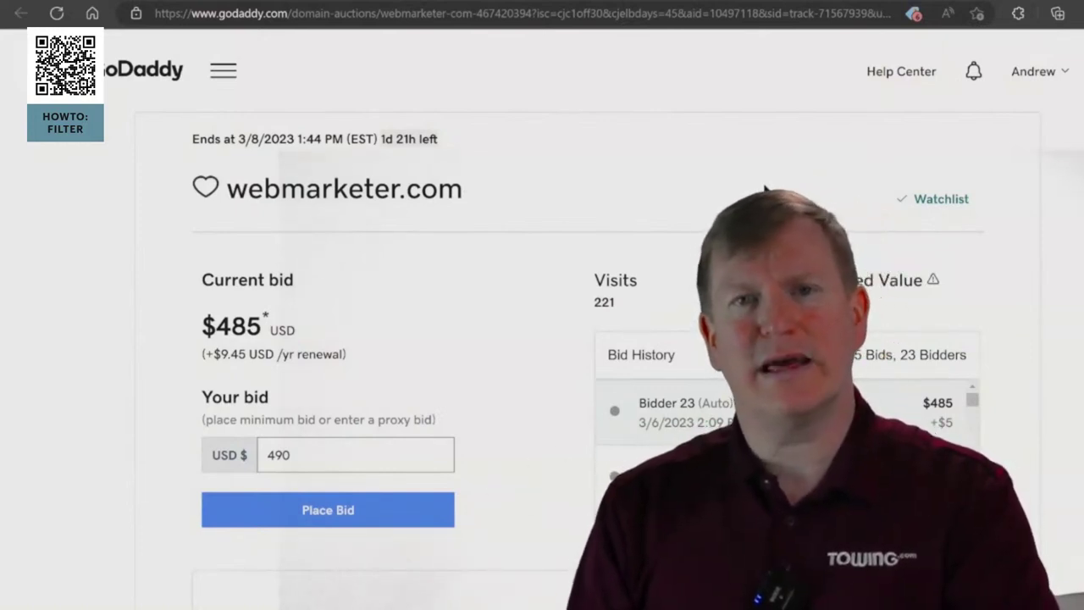
mouse_move(814, 2)
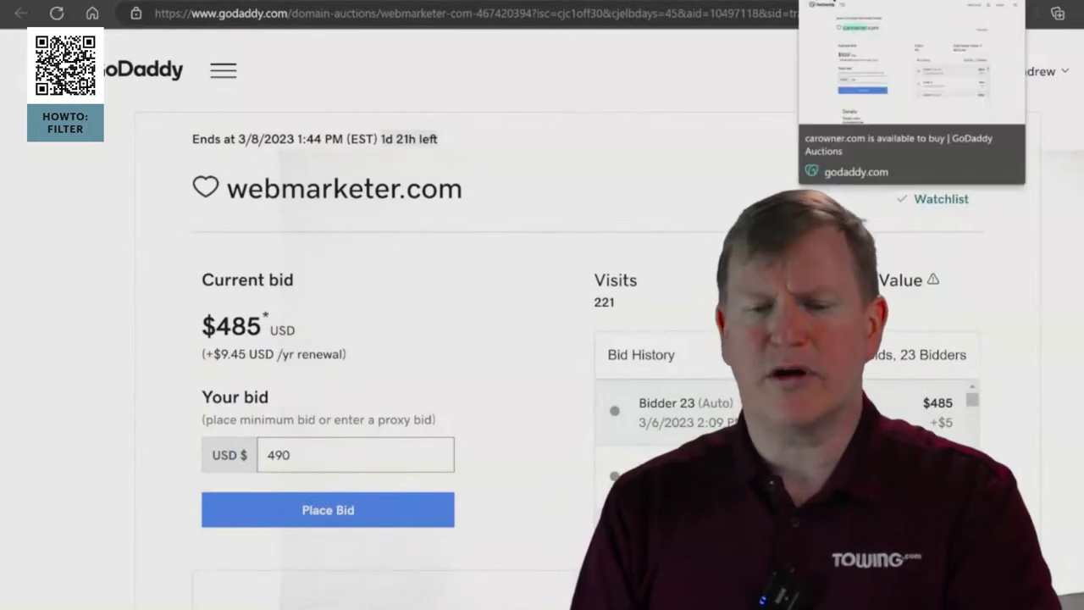
left_click(814, 3)
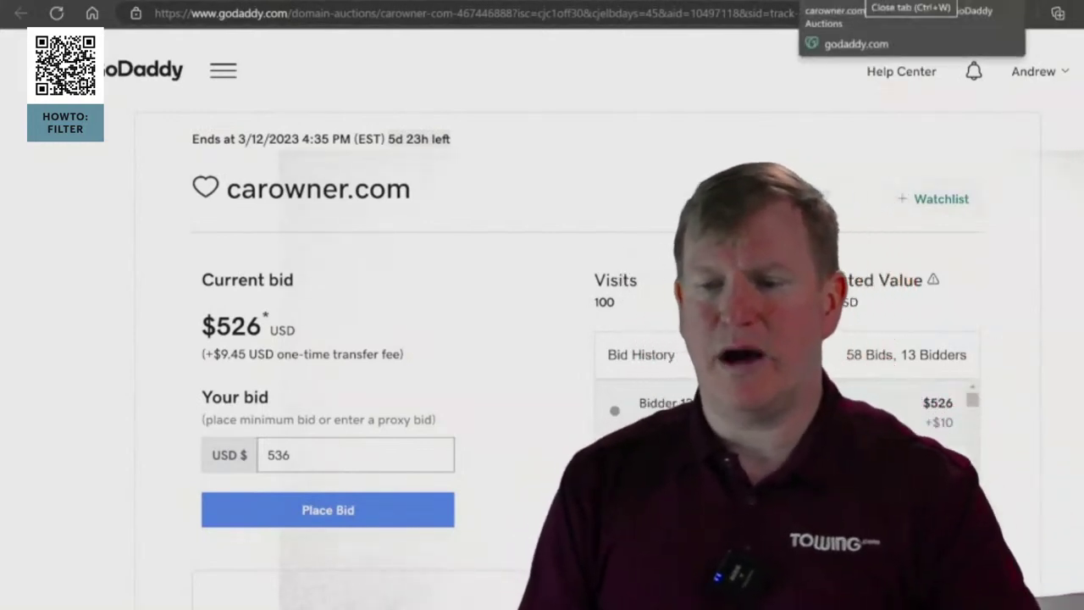
key("ctrl+Tab")
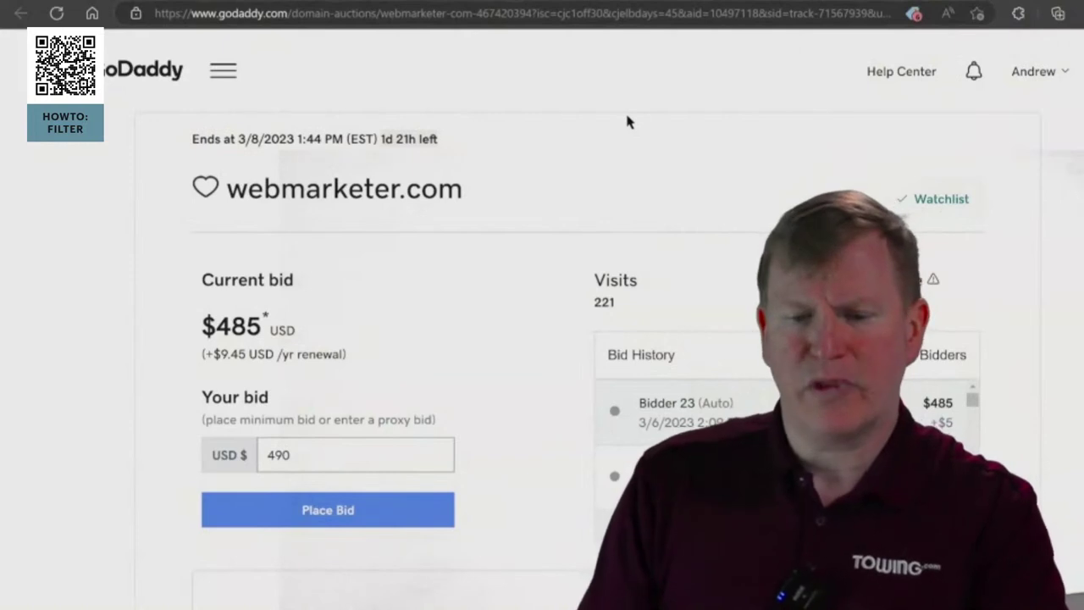
key("ctrl+Tab")
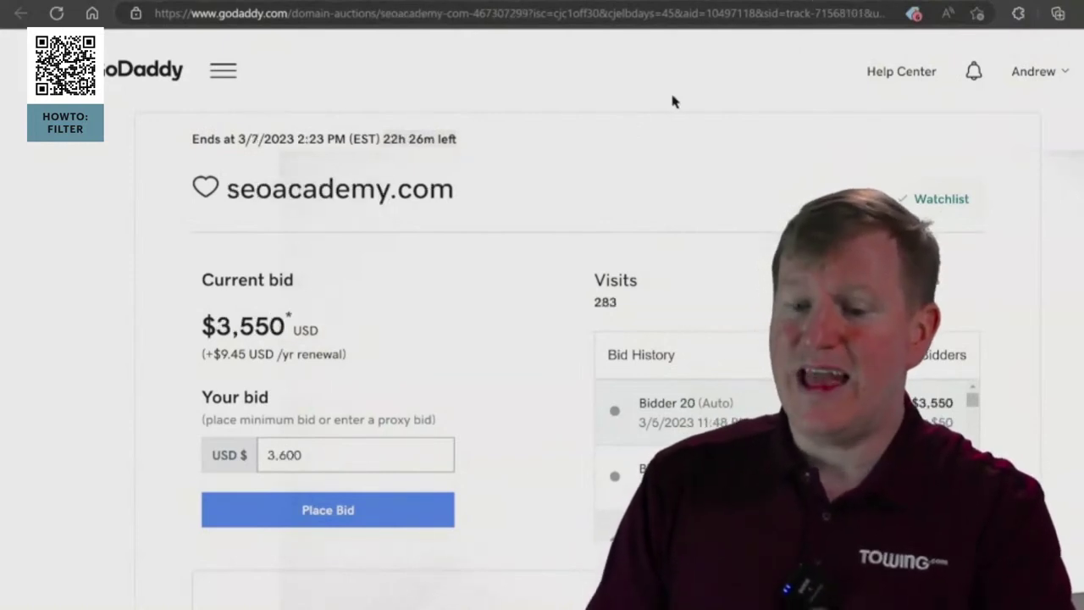